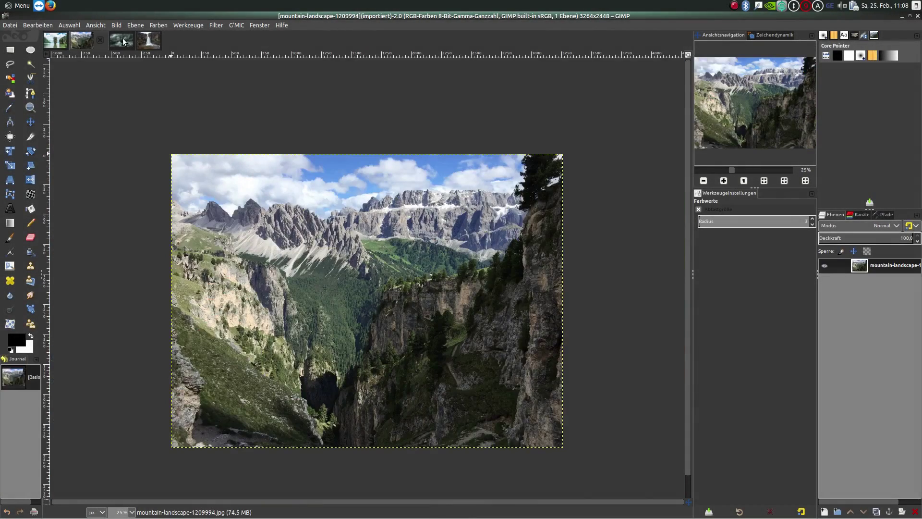
# Create a new blank white 2500×2500 px image alongside the open landscape photos.
pyautogui.click(123, 41)
pyautogui.click(143, 41)
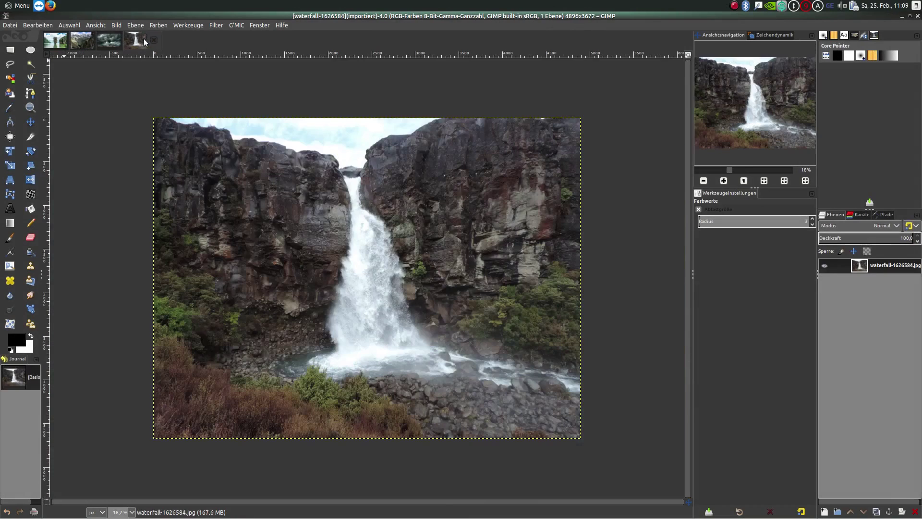
pyautogui.click(14, 26)
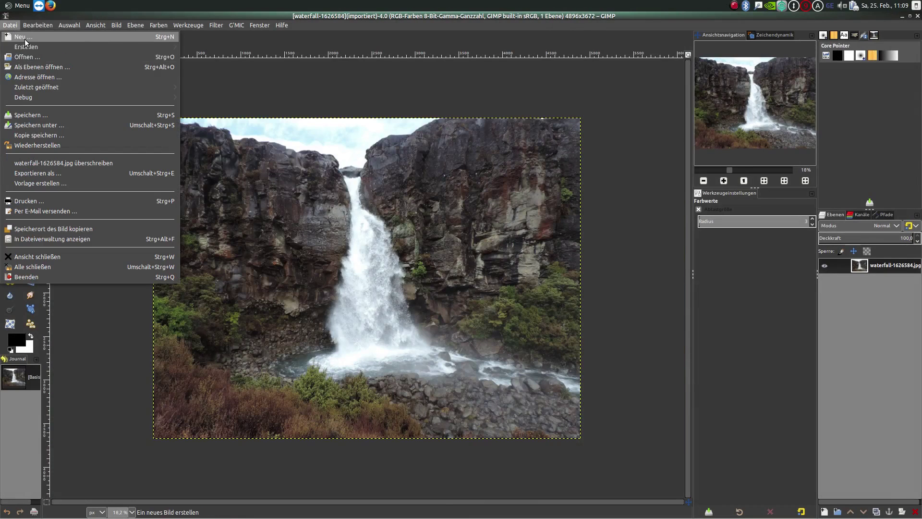
pyautogui.click(19, 36)
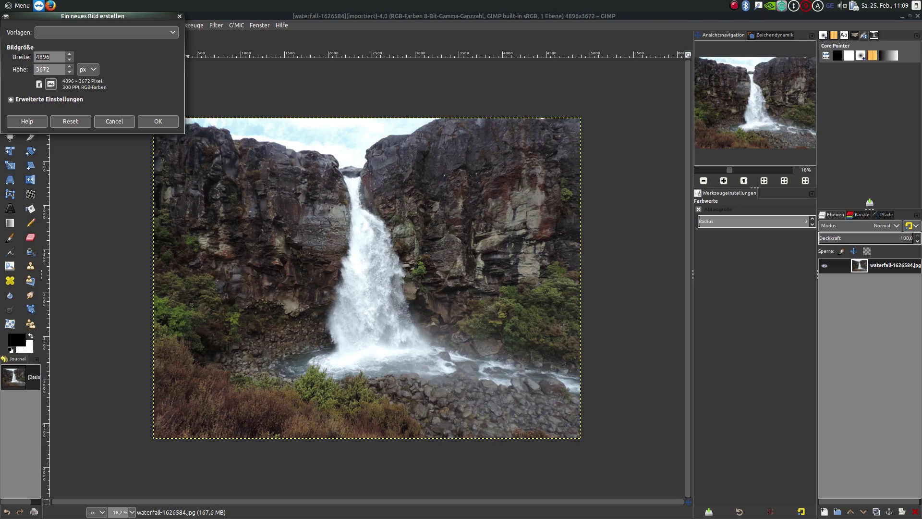
pyautogui.write('2500')
pyautogui.click(54, 69)
pyautogui.click(158, 122)
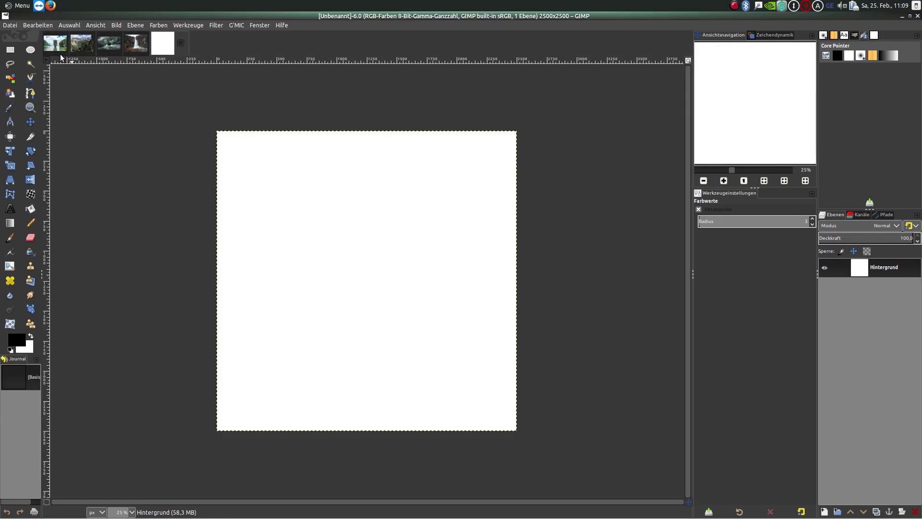
# Drop the mountain photo onto the square canvas and scale it to about 3124×1808 px.
pyautogui.moveTo(77, 42)
pyautogui.mouseDown()
pyautogui.moveTo(289, 192)
pyautogui.moveTo(310, 238)
pyautogui.mouseUp()
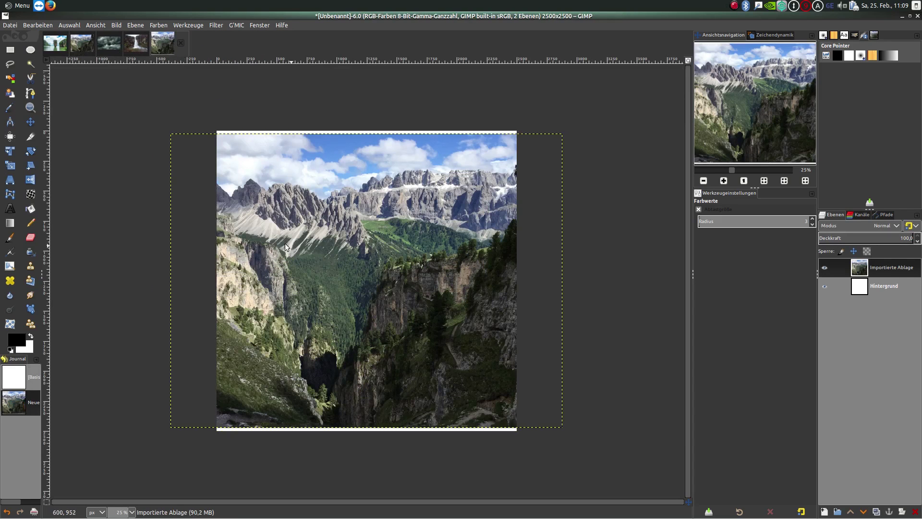
pyautogui.click(10, 165)
pyautogui.click(343, 320)
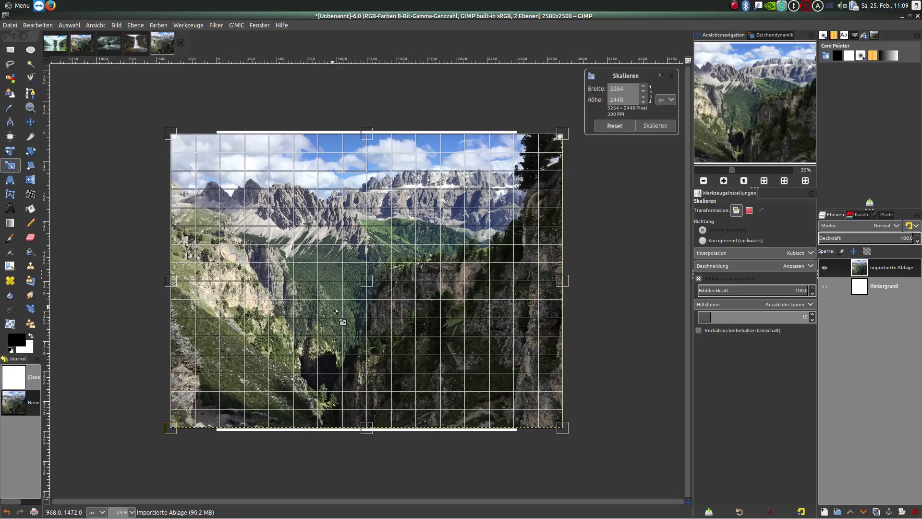
pyautogui.moveTo(366, 428); pyautogui.dragTo(366, 376)
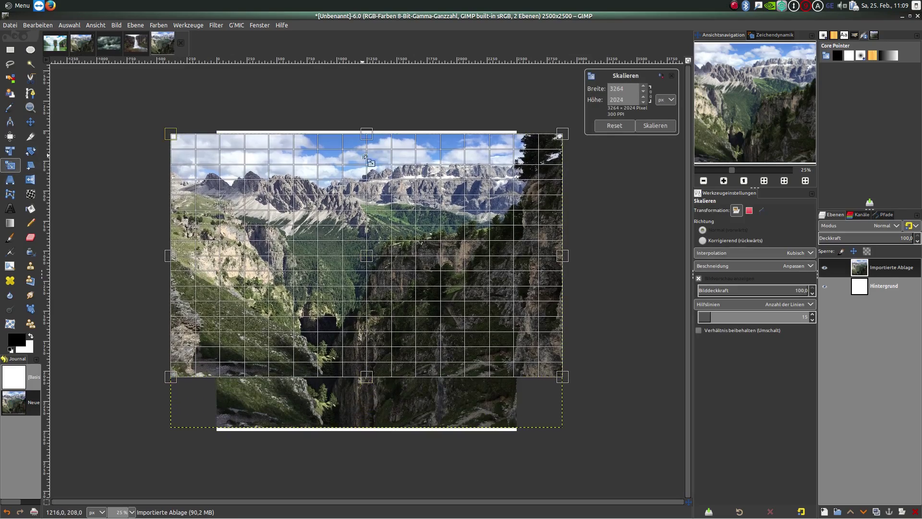
pyautogui.moveTo(366, 136); pyautogui.dragTo(367, 167)
pyautogui.moveTo(337, 269); pyautogui.dragTo(349, 279)
pyautogui.moveTo(187, 277); pyautogui.dragTo(196, 277)
pyautogui.moveTo(565, 278); pyautogui.dragTo(577, 277)
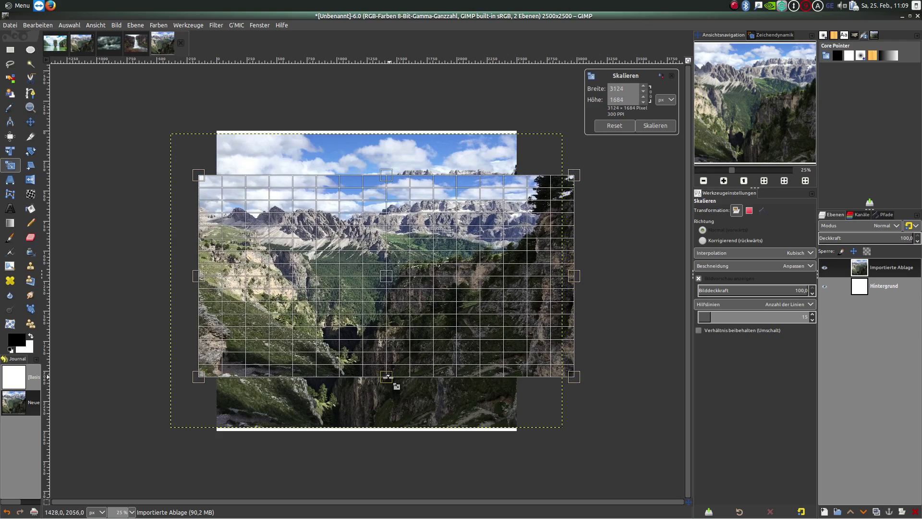
pyautogui.moveTo(384, 377); pyautogui.dragTo(387, 392)
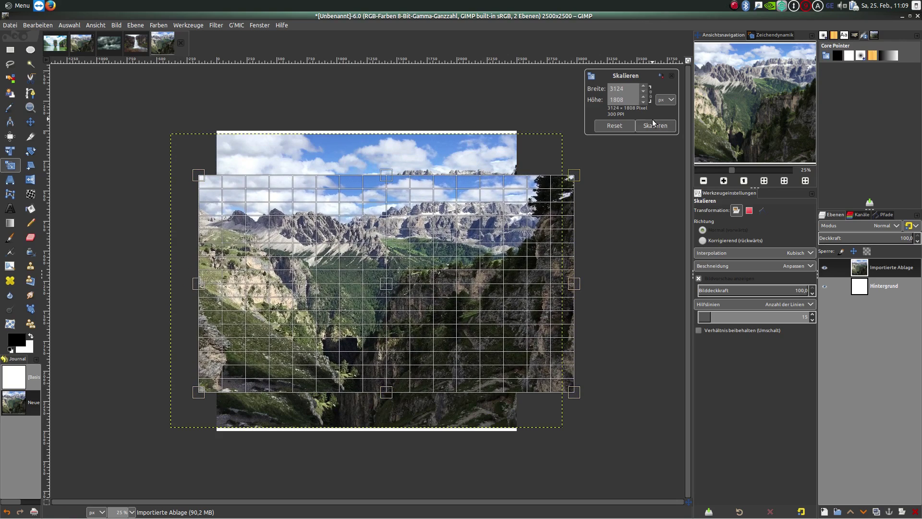
pyautogui.click(654, 125)
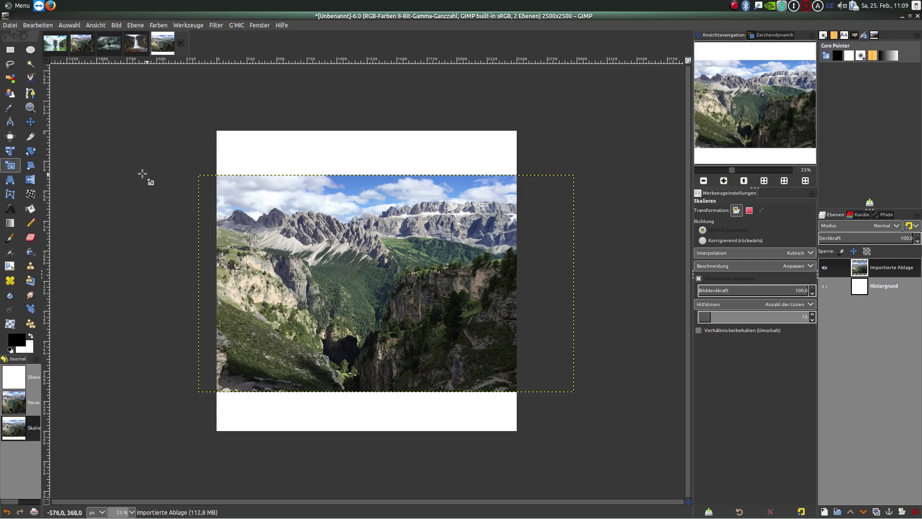
# Add the thunderstorm photo as a layer and stretch it to about 2724×1489 px over the sky.
pyautogui.click(110, 46)
pyautogui.moveTo(109, 46); pyautogui.dragTo(351, 154)
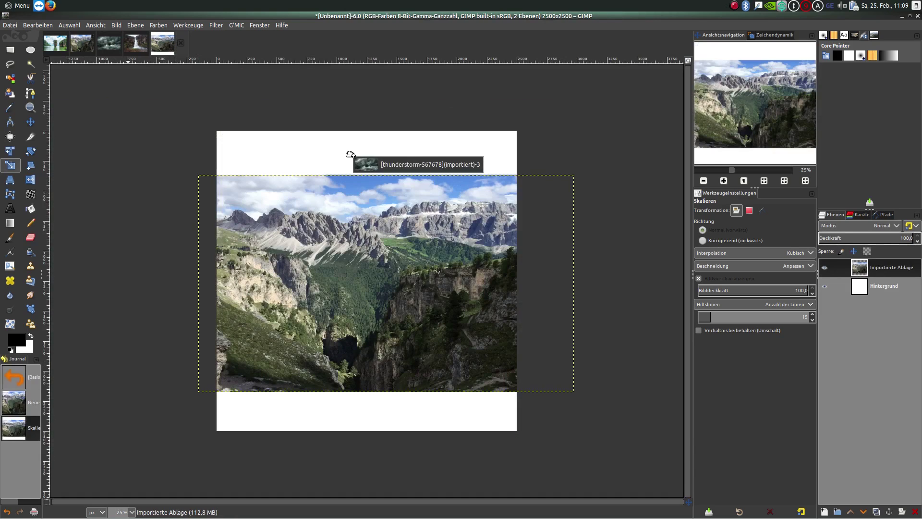
pyautogui.moveTo(350, 154); pyautogui.dragTo(355, 159)
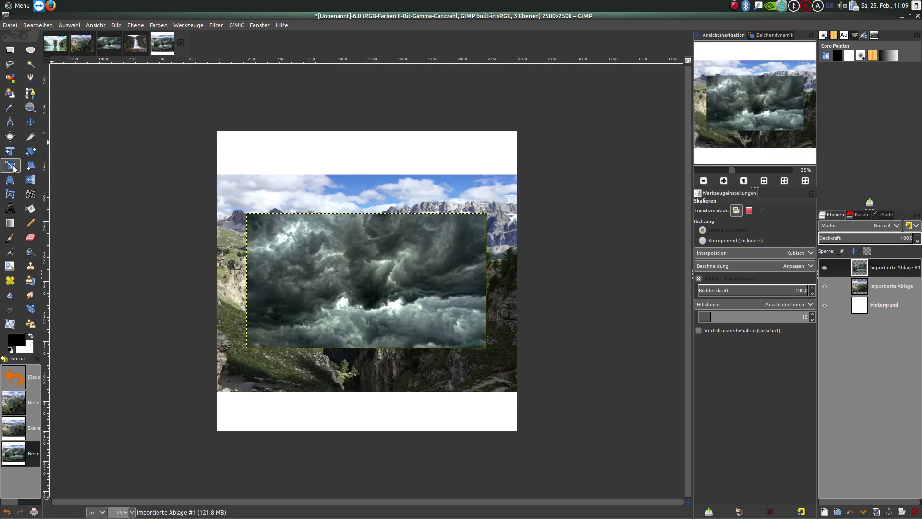
pyautogui.click(303, 297)
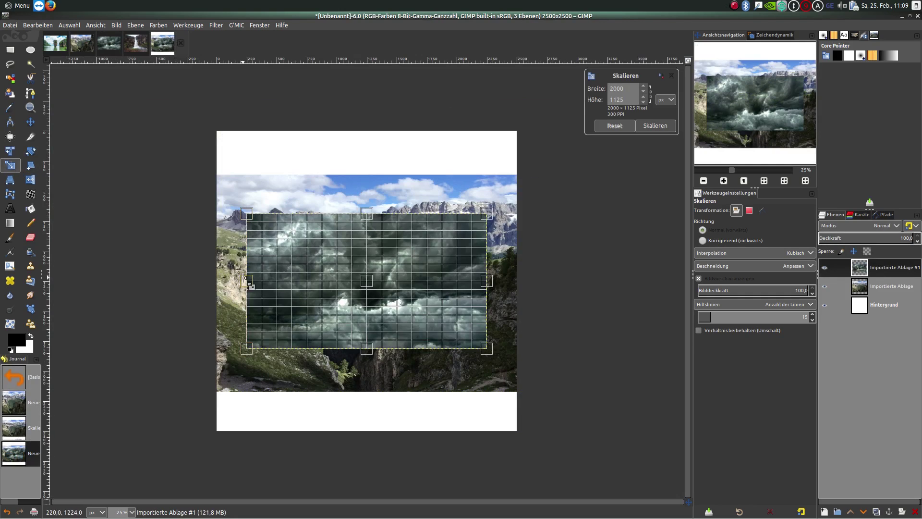
pyautogui.moveTo(238, 280); pyautogui.dragTo(201, 278)
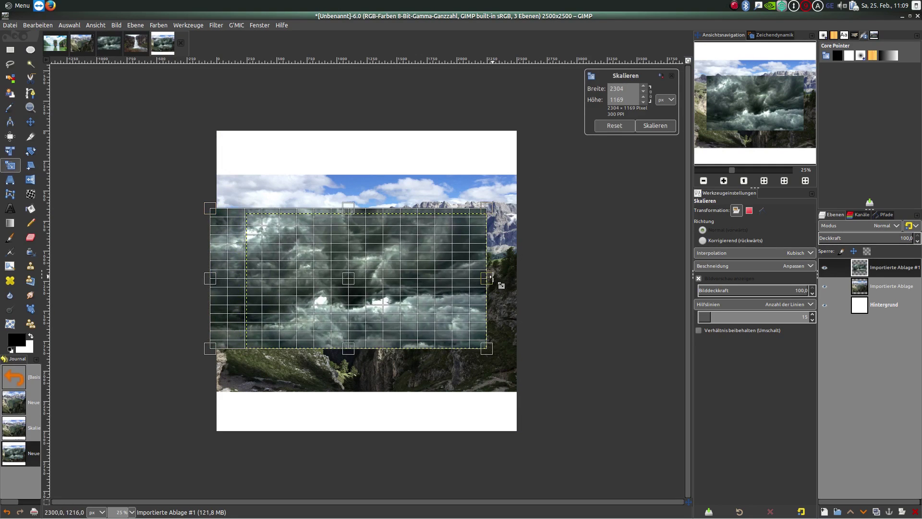
pyautogui.moveTo(488, 278); pyautogui.dragTo(533, 279)
pyautogui.moveTo(368, 210); pyautogui.dragTo(369, 127)
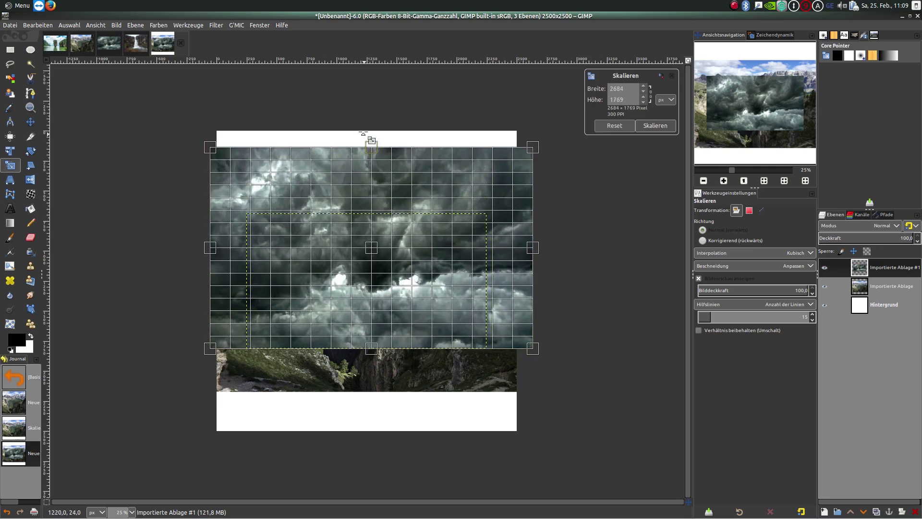
pyautogui.moveTo(367, 343)
pyautogui.mouseDown()
pyautogui.moveTo(366, 283)
pyautogui.moveTo(368, 305)
pyautogui.mouseUp()
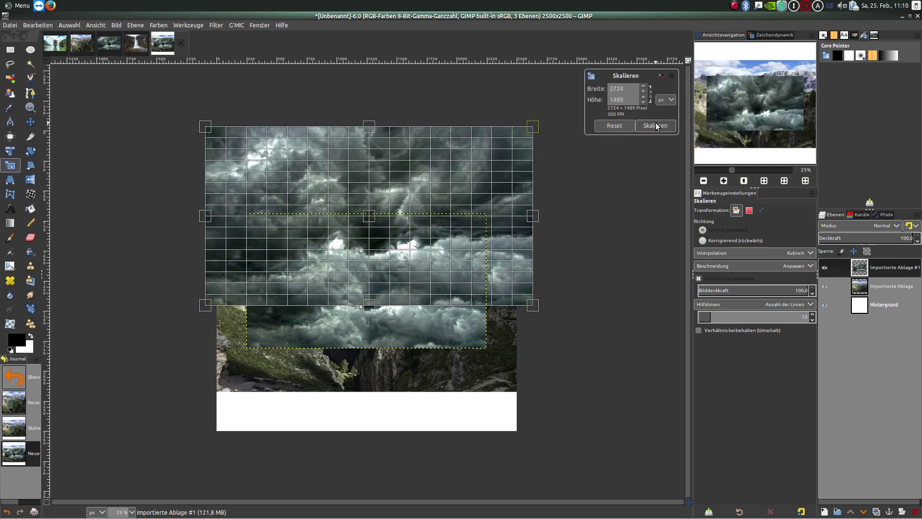
pyautogui.click(656, 126)
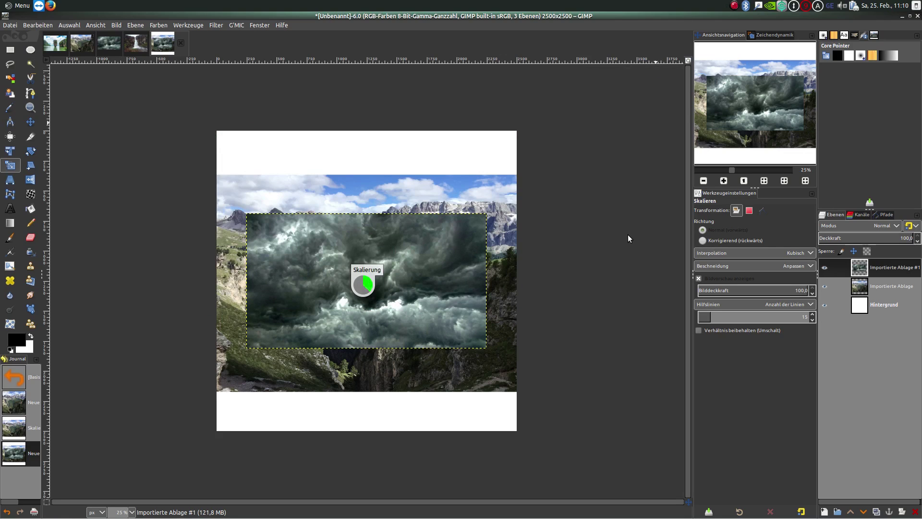
# Add a white, fully opaque layer mask to the cloud layer.
pyautogui.rightClick(869, 266)
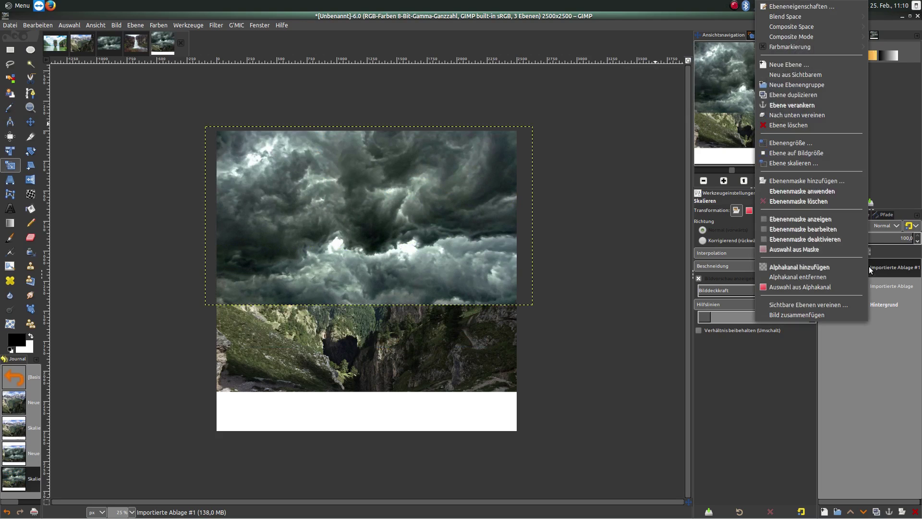
pyautogui.click(884, 266)
pyautogui.rightClick(874, 266)
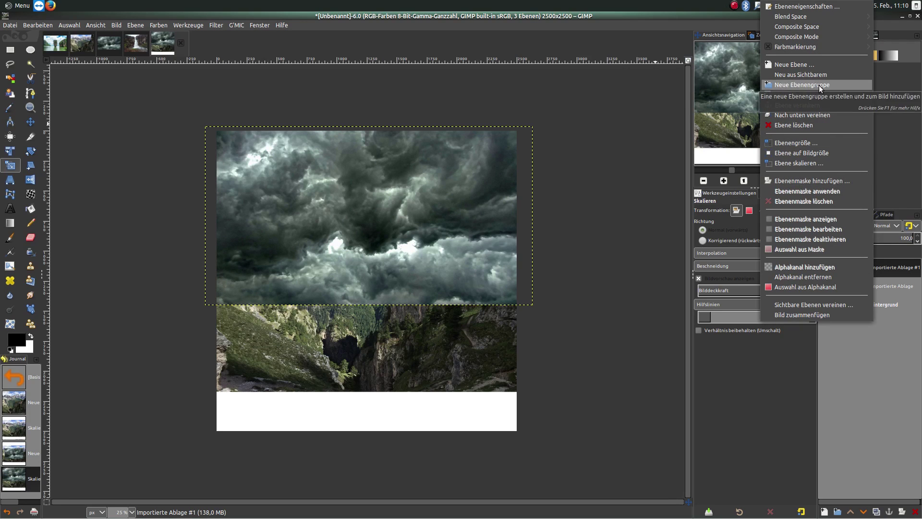
pyautogui.click(818, 183)
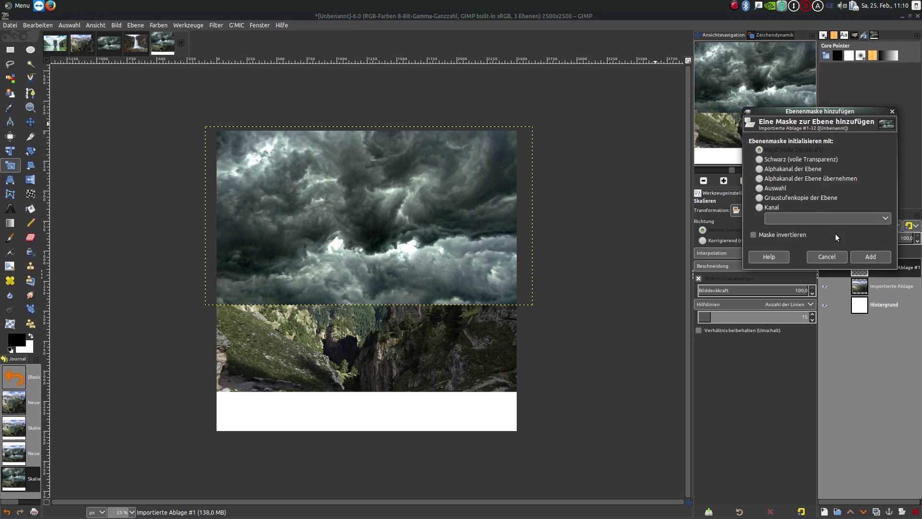
pyautogui.click(864, 258)
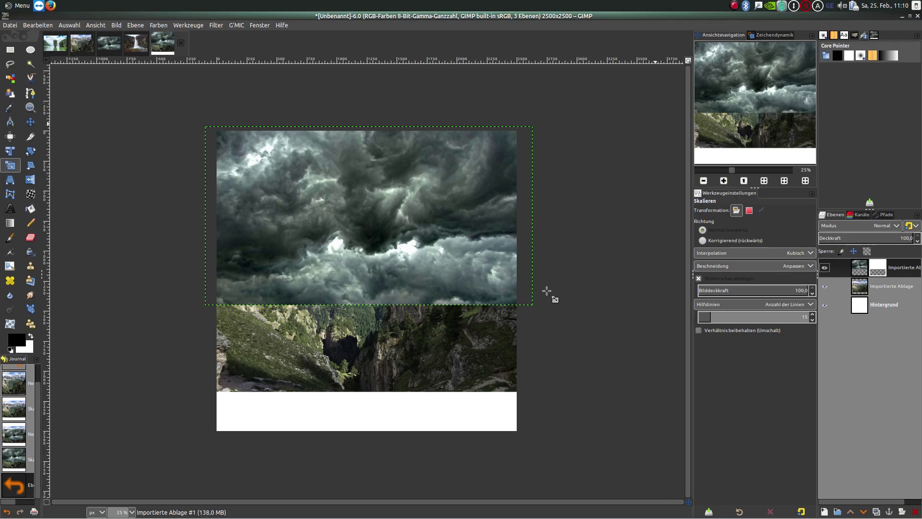
# Draw a vertical linear gradient on the mask to fade the clouds into the peaks.
pyautogui.click(7, 225)
pyautogui.moveTo(371, 233)
pyautogui.mouseDown()
pyautogui.moveTo(357, 188)
pyautogui.moveTo(368, 188)
pyautogui.mouseUp()
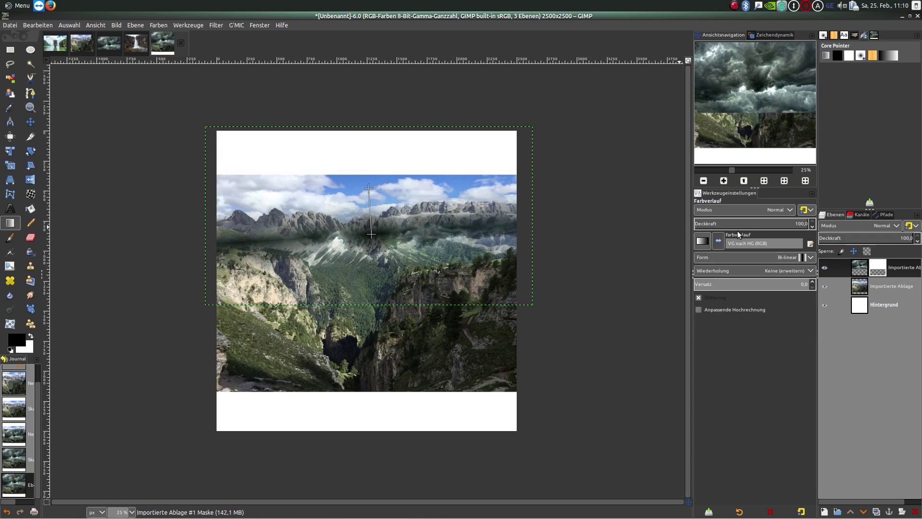
pyautogui.click(808, 257)
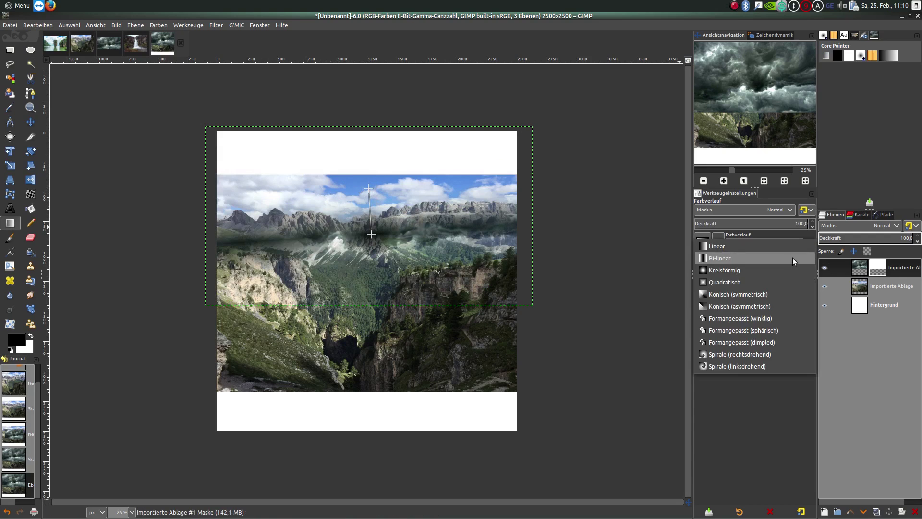
pyautogui.click(748, 249)
pyautogui.moveTo(355, 179); pyautogui.dragTo(355, 198)
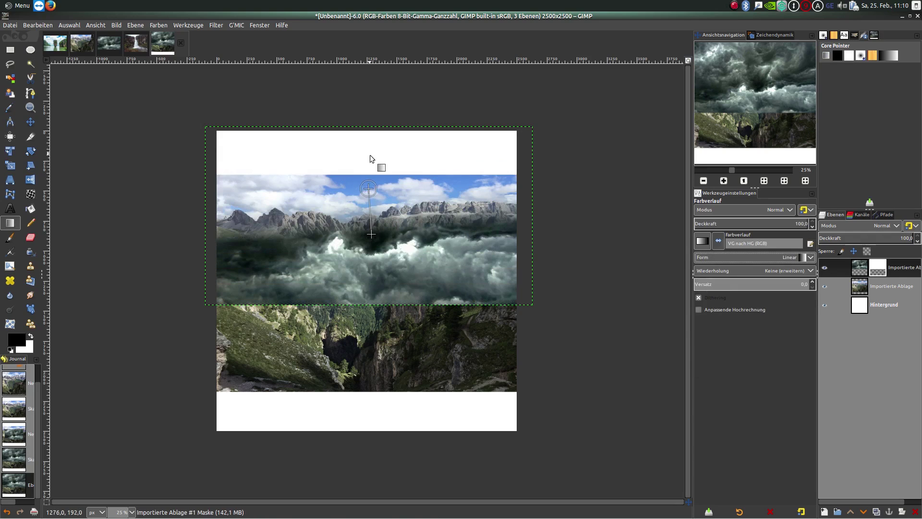
pyautogui.moveTo(372, 234)
pyautogui.mouseDown()
pyautogui.moveTo(371, 320)
pyautogui.moveTo(371, 292)
pyautogui.mouseUp()
pyautogui.moveTo(370, 235); pyautogui.dragTo(371, 215)
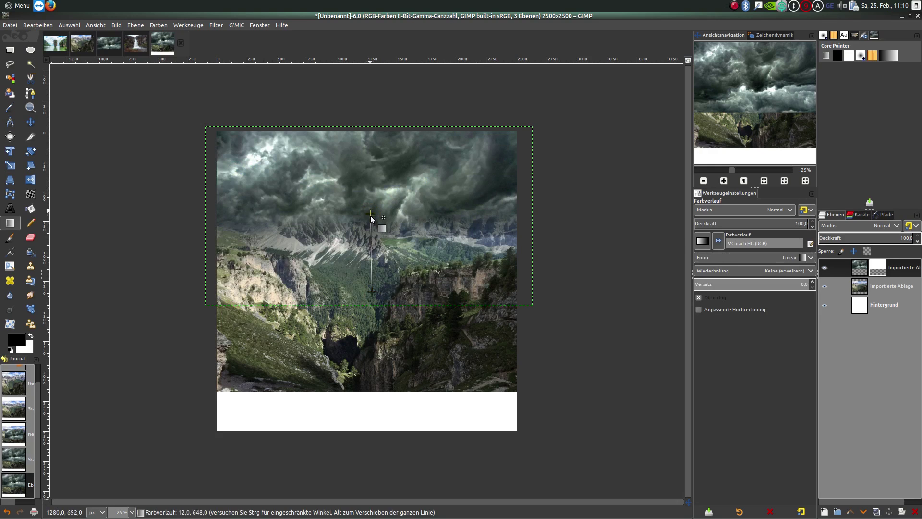
pyautogui.moveTo(371, 216); pyautogui.dragTo(370, 221)
pyautogui.moveTo(372, 292); pyautogui.dragTo(370, 304)
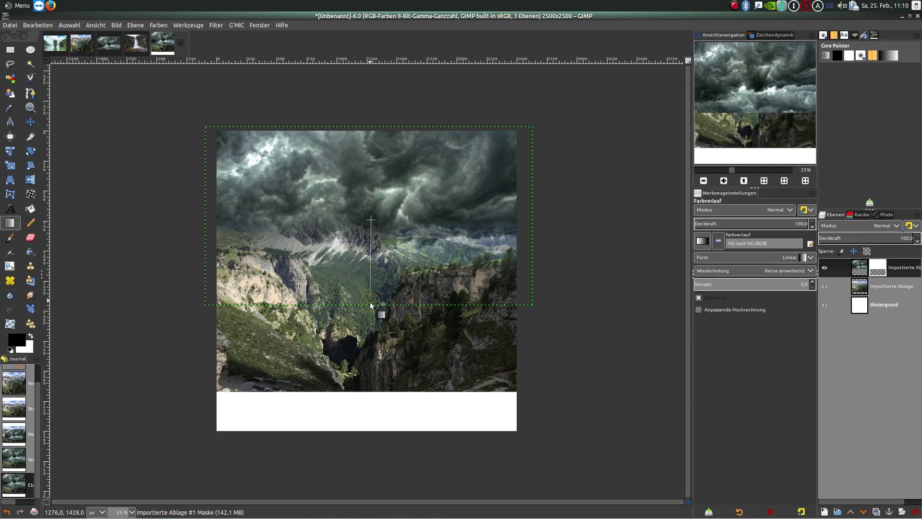
pyautogui.press('Return')
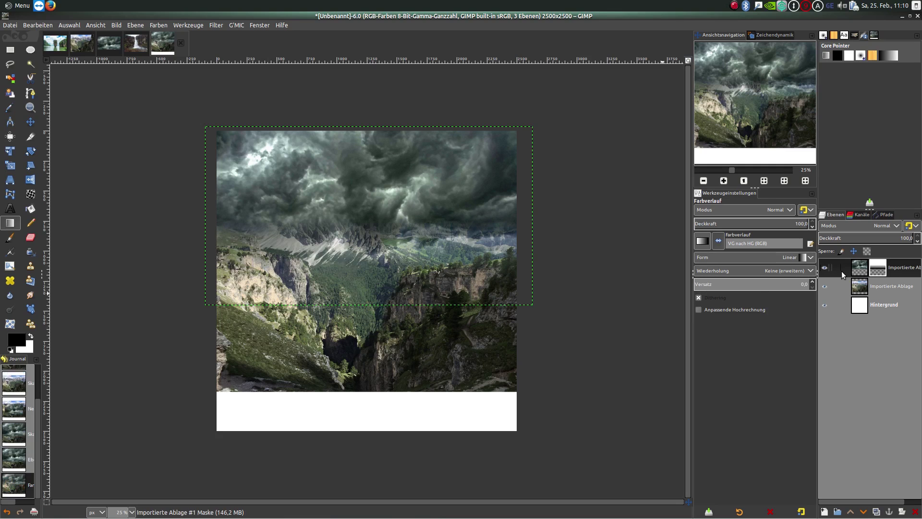
# Delete the cloud layer's mask and select the mountain layer.
pyautogui.rightClick(872, 271)
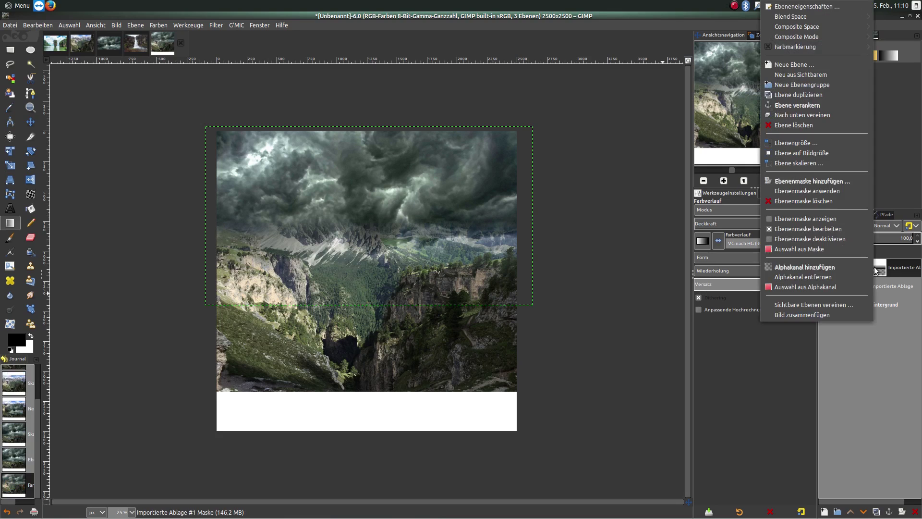
pyautogui.click(826, 200)
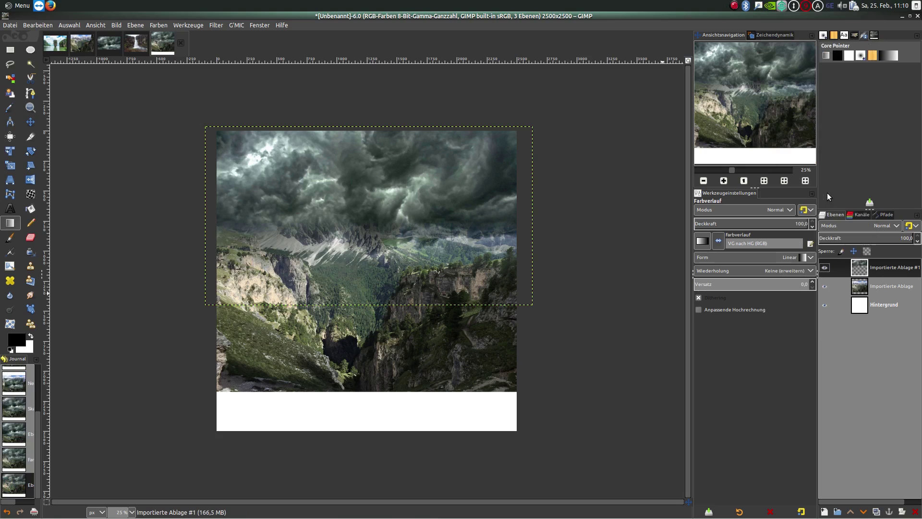
pyautogui.click(839, 292)
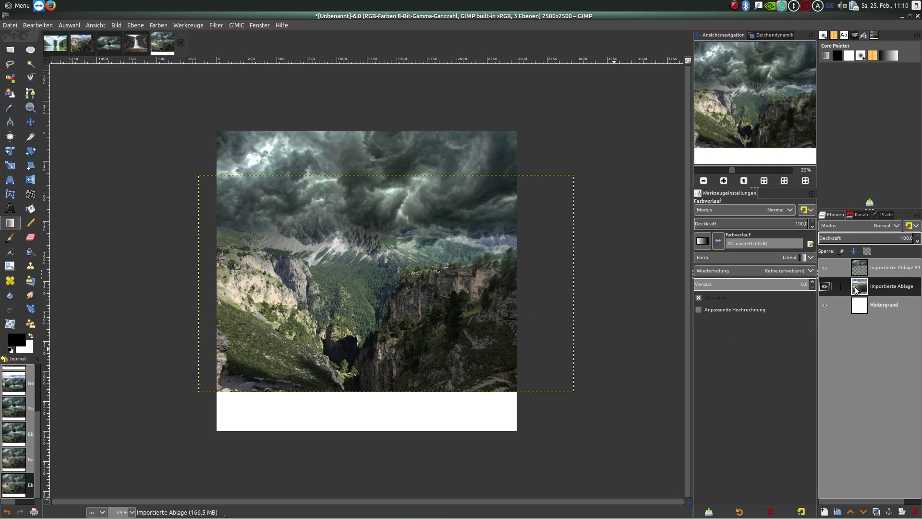
# Shift the mountain layer's Colour Balance from yellow toward blue.
pyautogui.click(162, 26)
pyautogui.click(186, 38)
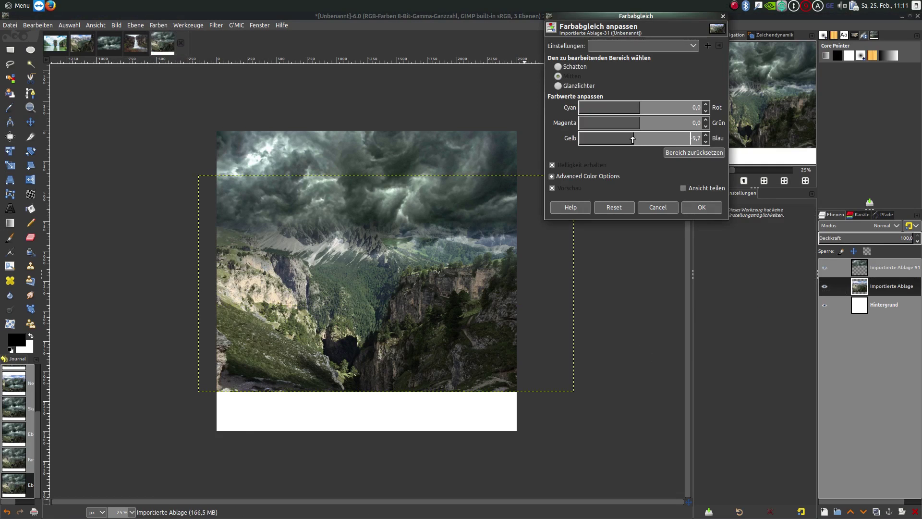
pyautogui.moveTo(628, 139); pyautogui.dragTo(642, 139)
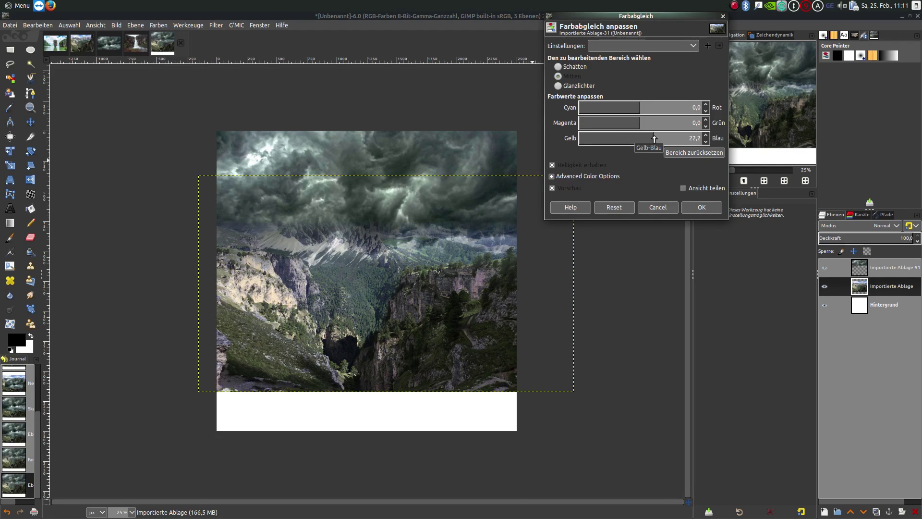
pyautogui.click(704, 210)
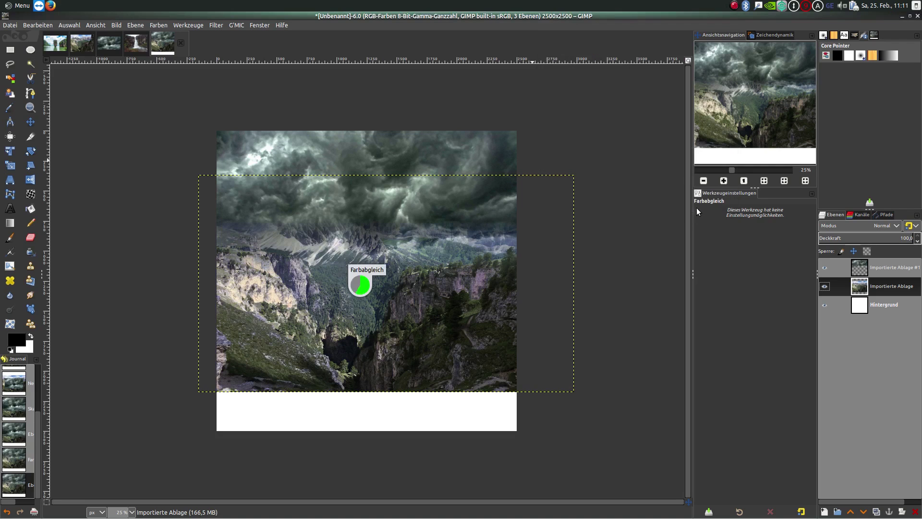
pyautogui.click(161, 27)
# Lower overall saturation and darken and desaturate the magenta tones with Hue-Saturation.
pyautogui.click(202, 56)
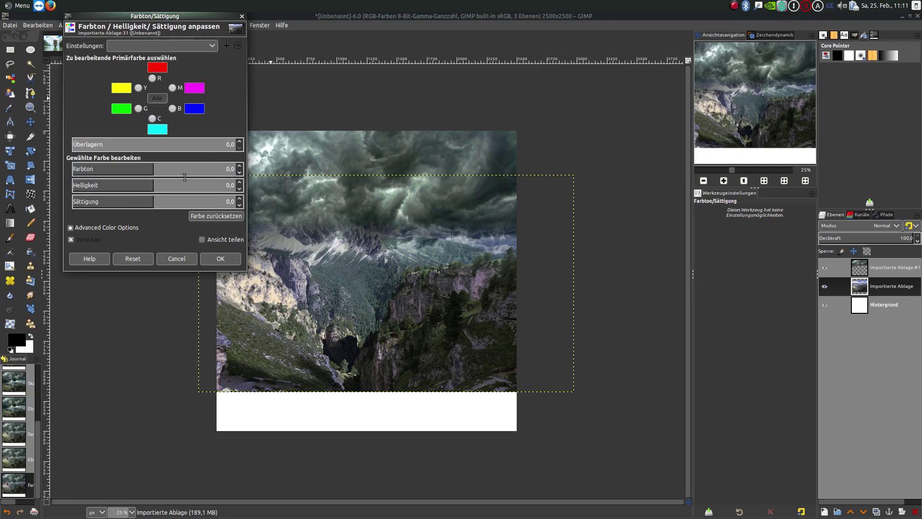
pyautogui.moveTo(152, 202)
pyautogui.mouseDown()
pyautogui.moveTo(89, 205)
pyautogui.moveTo(134, 208)
pyautogui.mouseUp()
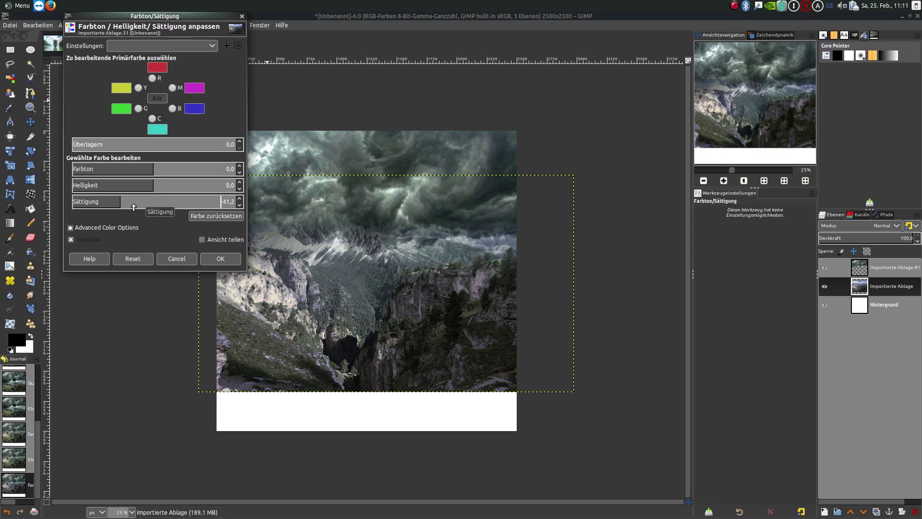
pyautogui.moveTo(134, 207); pyautogui.dragTo(143, 207)
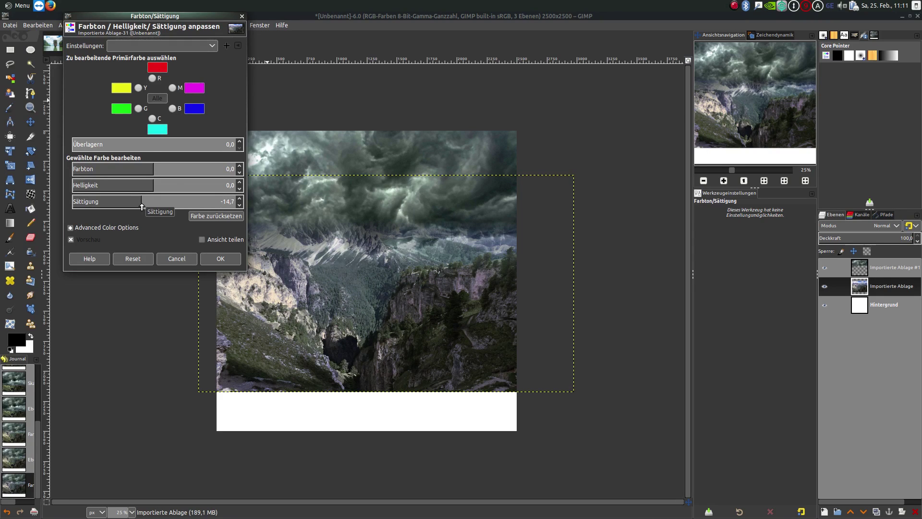
pyautogui.click(172, 88)
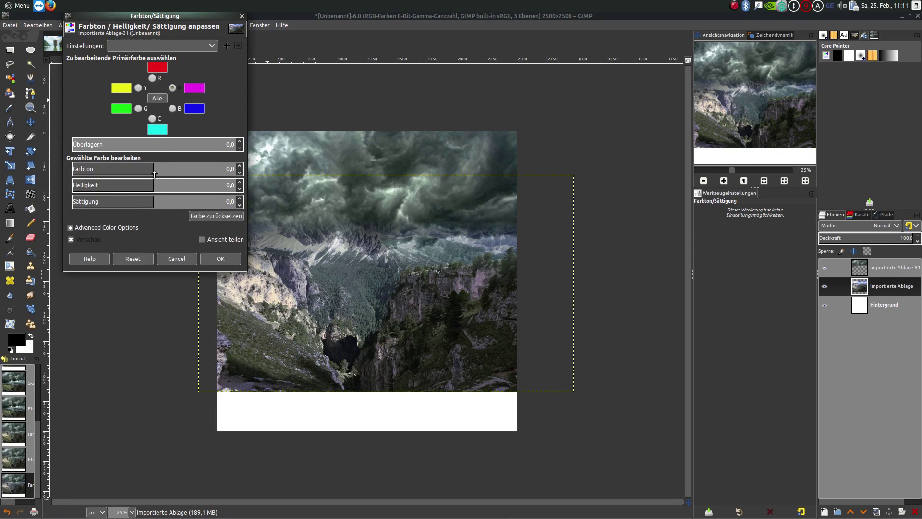
pyautogui.moveTo(151, 186); pyautogui.dragTo(111, 185)
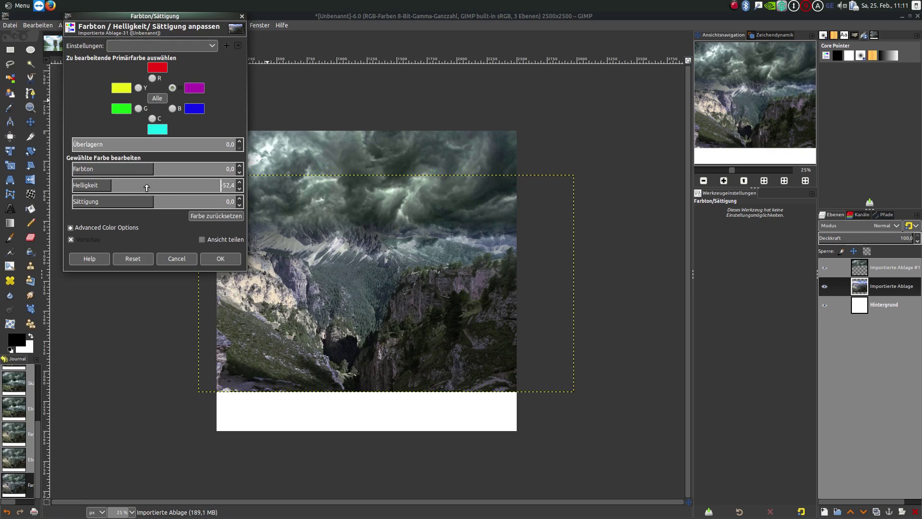
pyautogui.moveTo(138, 201); pyautogui.dragTo(109, 200)
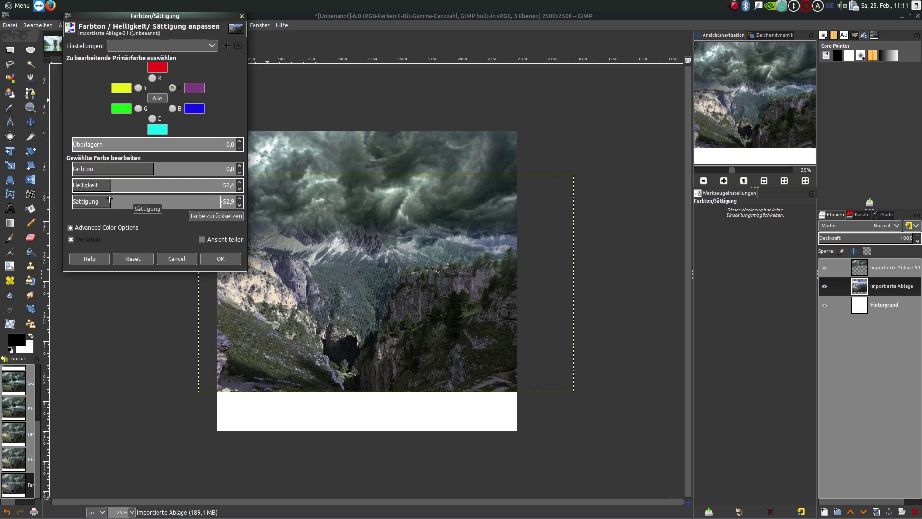
pyautogui.click(221, 258)
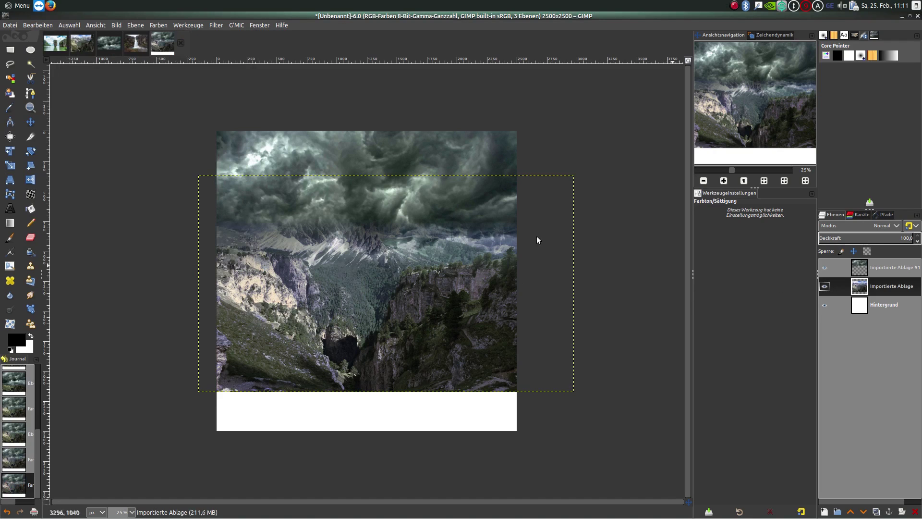
# Duplicate the limestone-cliff layer and add an alpha channel to the copy.
pyautogui.click(57, 45)
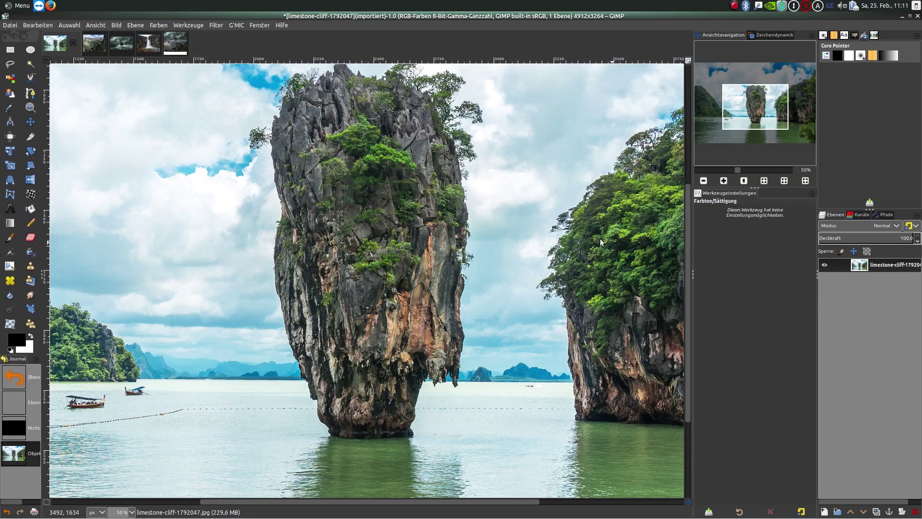
pyautogui.press('-')
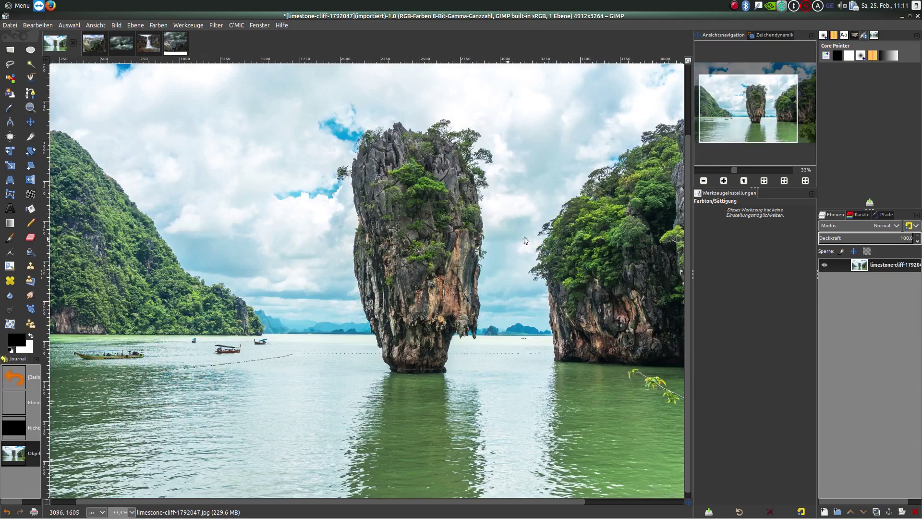
pyautogui.click(10, 78)
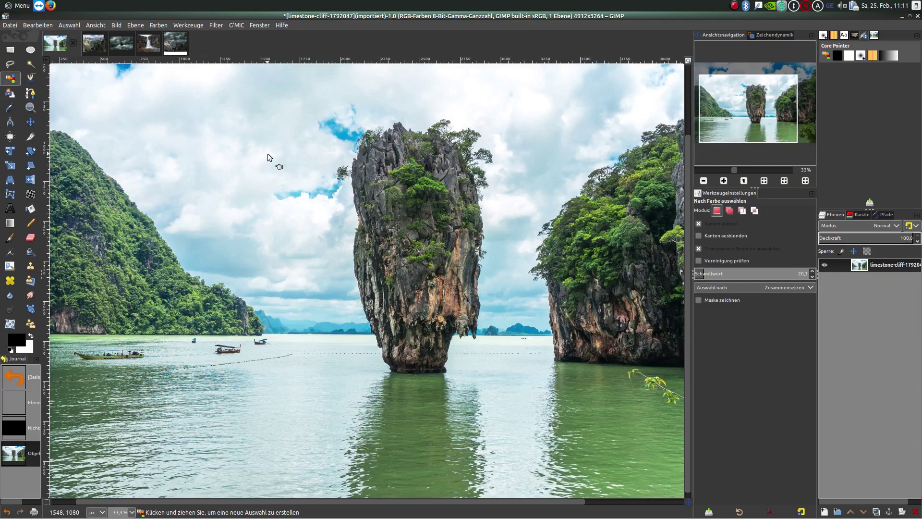
pyautogui.click(302, 158)
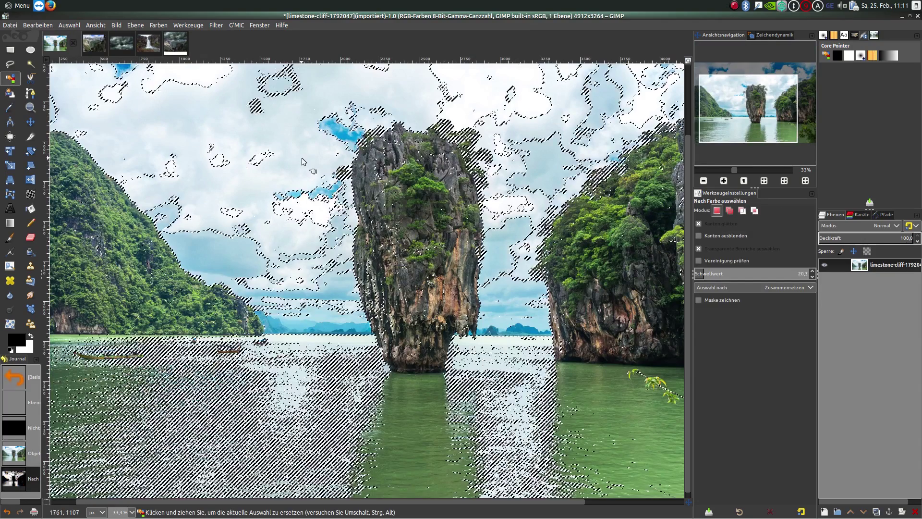
pyautogui.click(876, 511)
pyautogui.rightClick(861, 269)
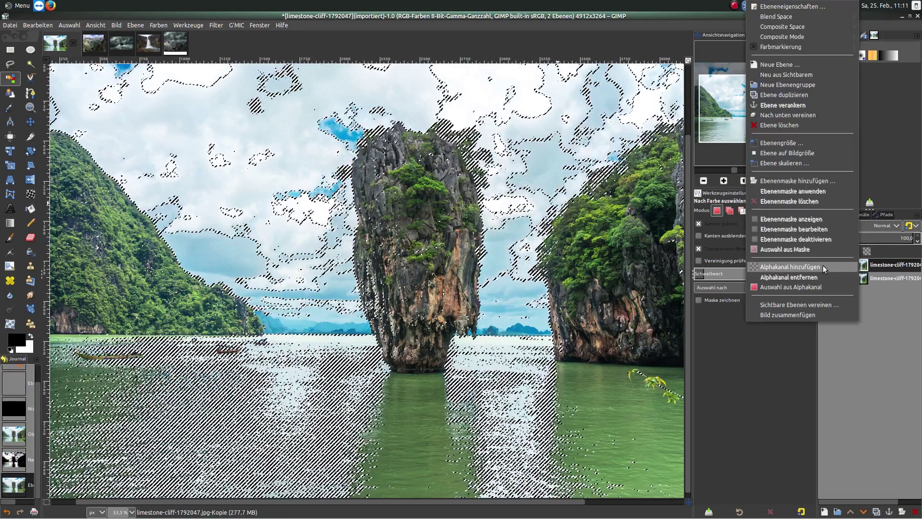
pyautogui.click(857, 264)
# Delete the sky, clouds and water areas selected by colour.
pyautogui.click(624, 250)
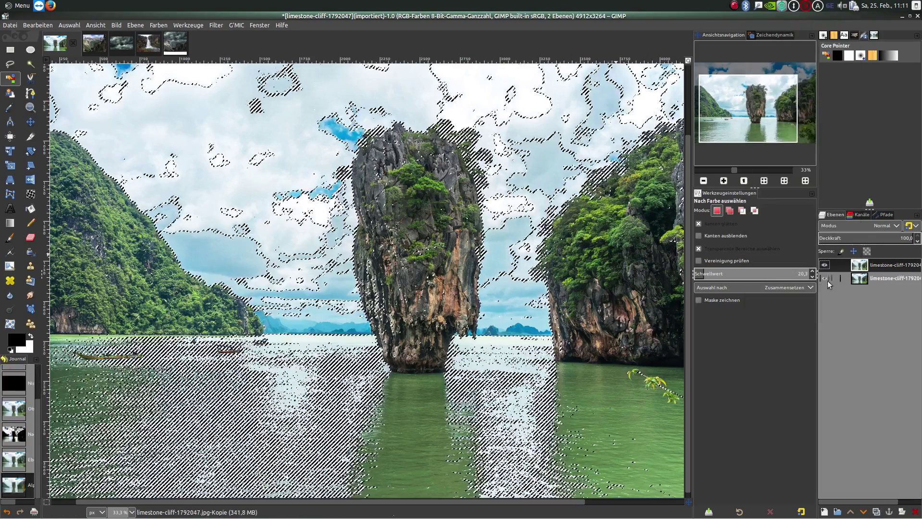
pyautogui.press('Delete')
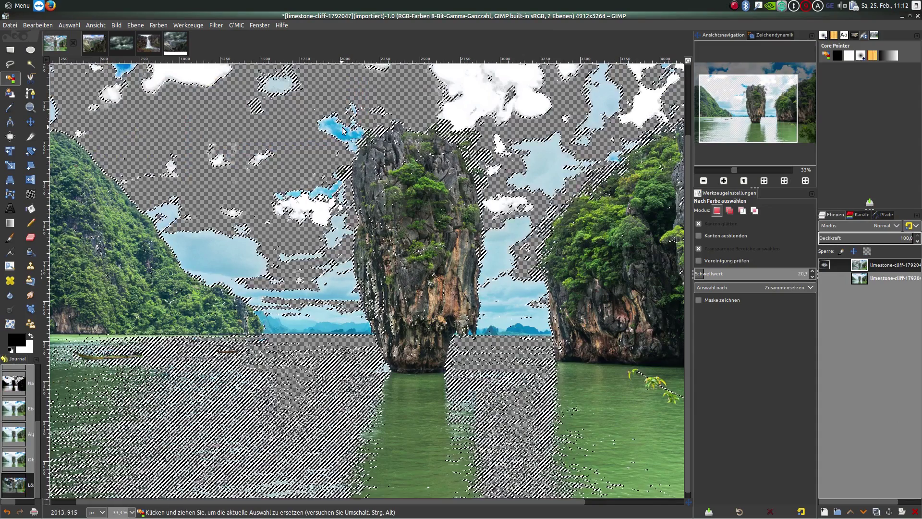
pyautogui.click(495, 256)
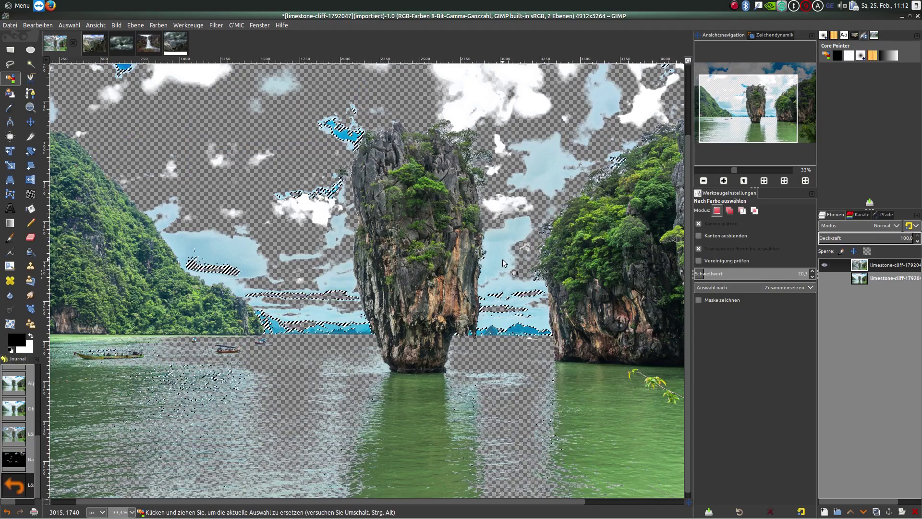
pyautogui.click(504, 262)
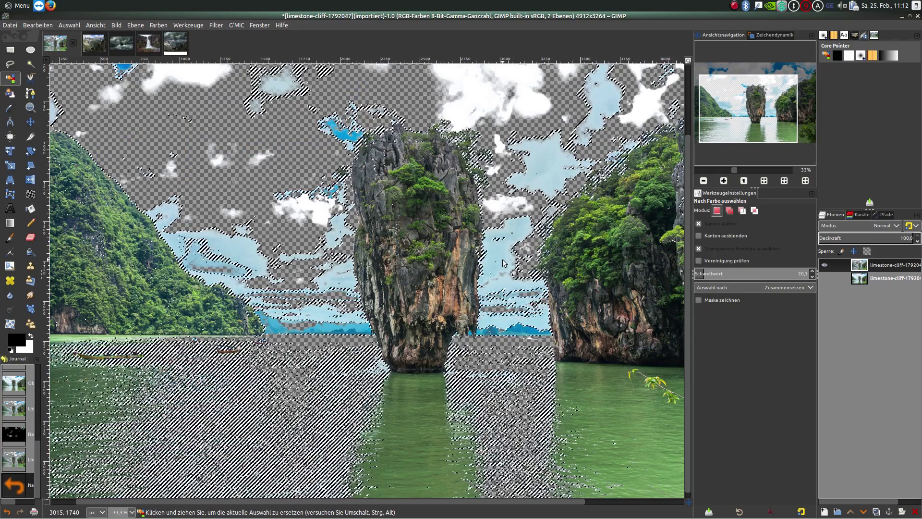
pyautogui.click(510, 217)
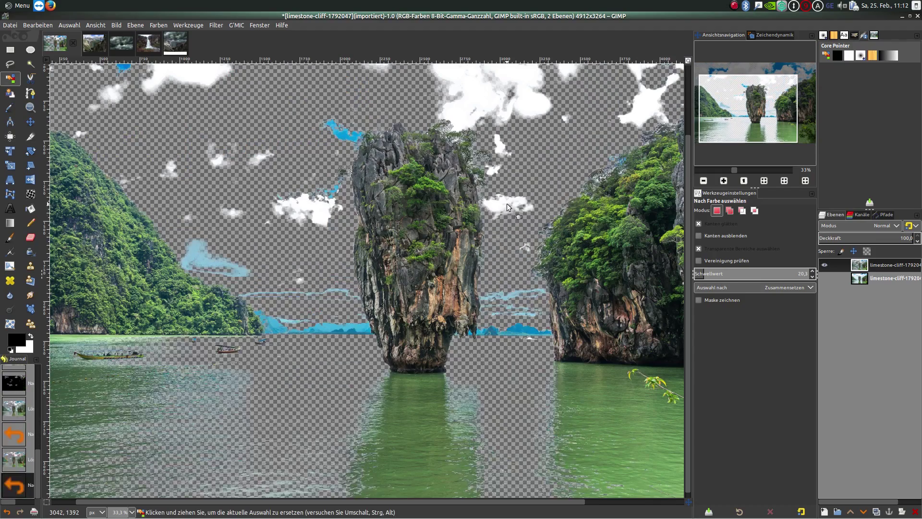
pyautogui.rightClick(503, 211)
pyautogui.moveTo(542, 218)
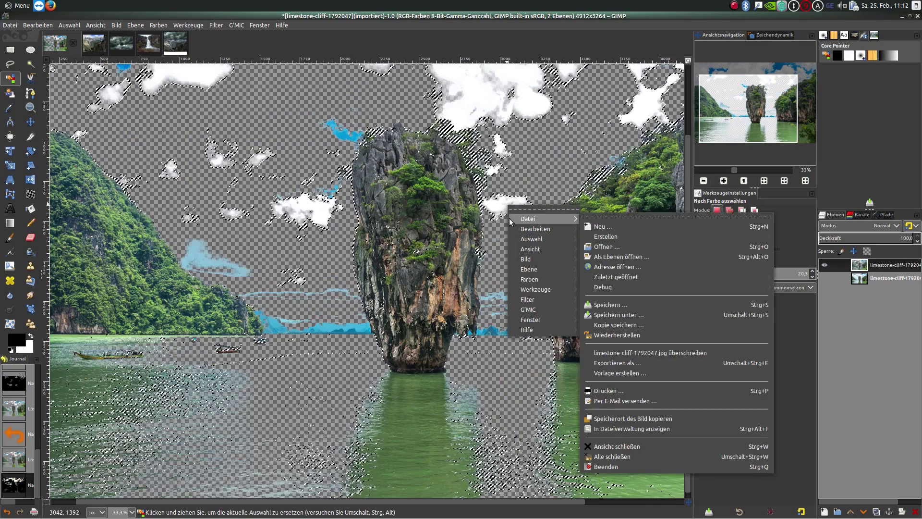
pyautogui.press('Escape')
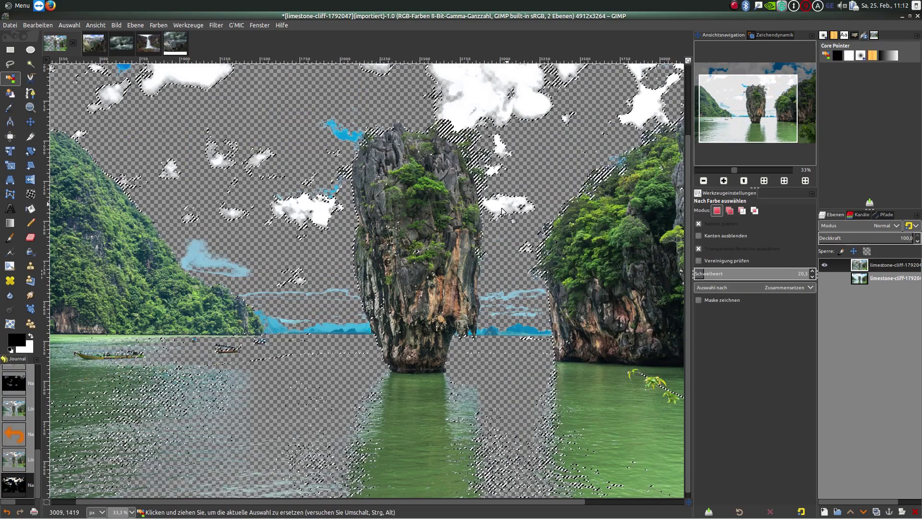
pyautogui.press('Delete')
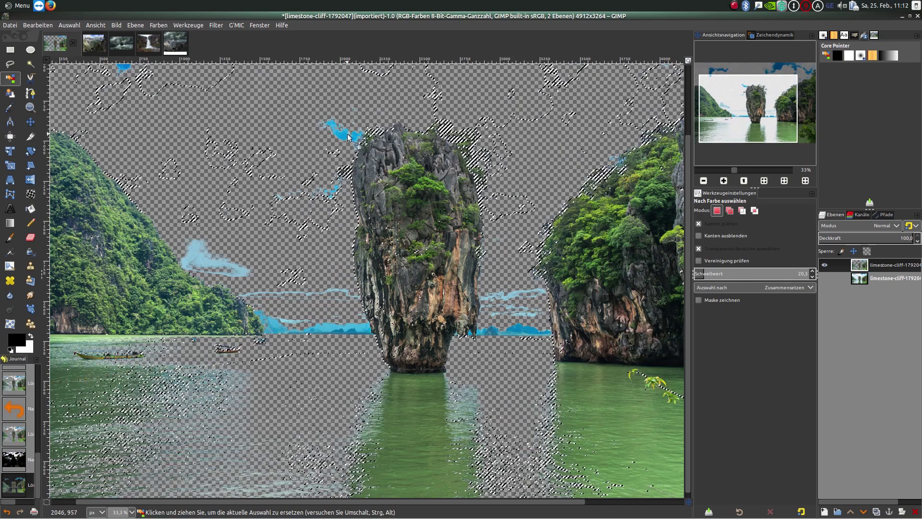
pyautogui.hotkey('ctrl', 'shift', 'a')
# Remove the leftover blue cloud, horizon and water specks using a wider colour tolerance.
pyautogui.click(348, 137)
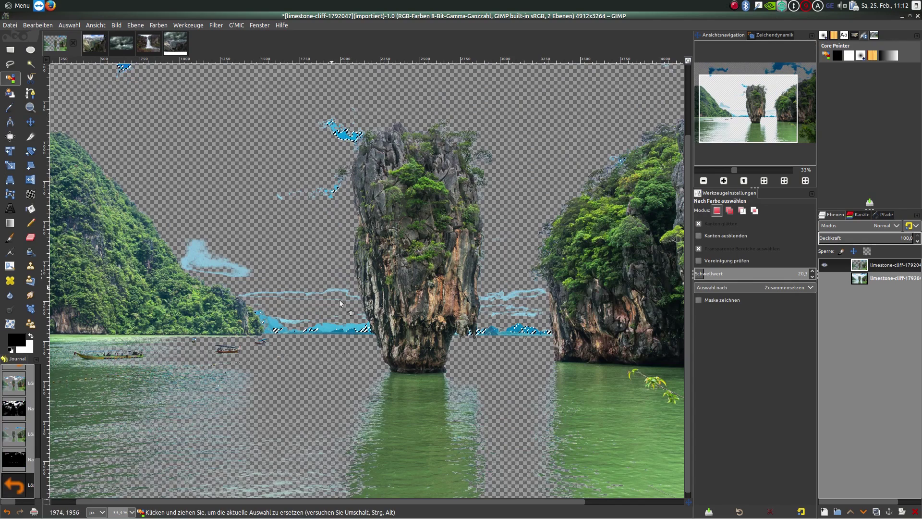
pyautogui.click(350, 328)
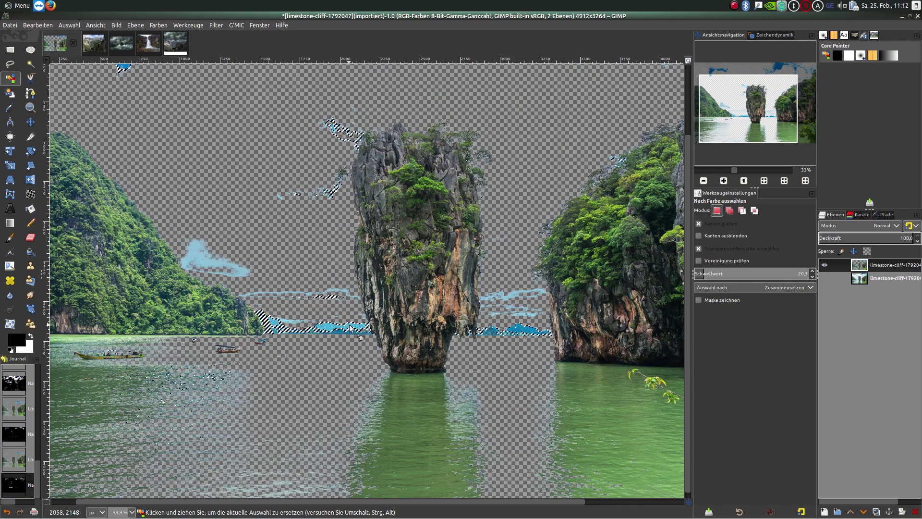
pyautogui.click(347, 290)
pyautogui.press('Delete')
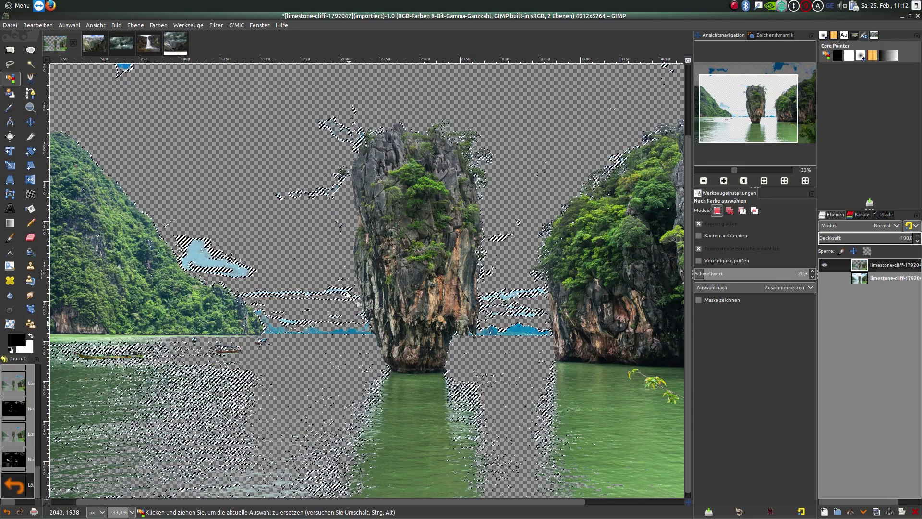
pyautogui.click(517, 329)
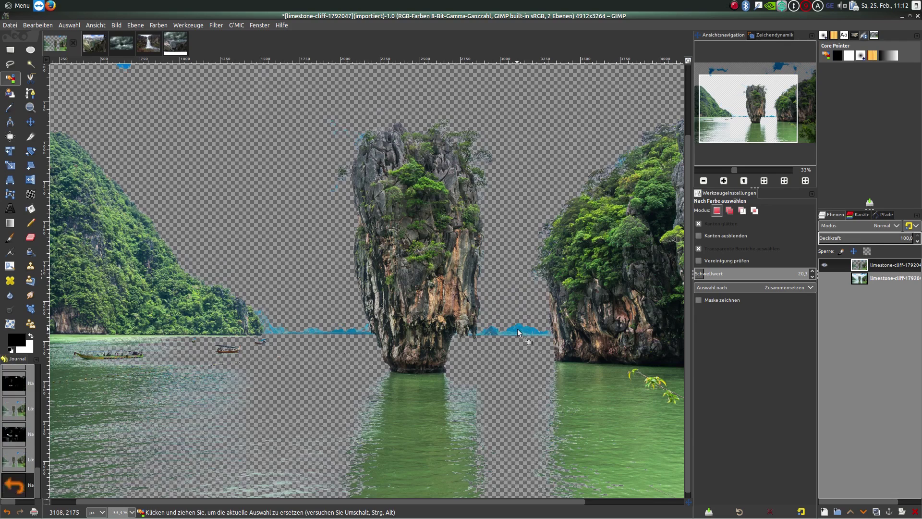
pyautogui.click(714, 274)
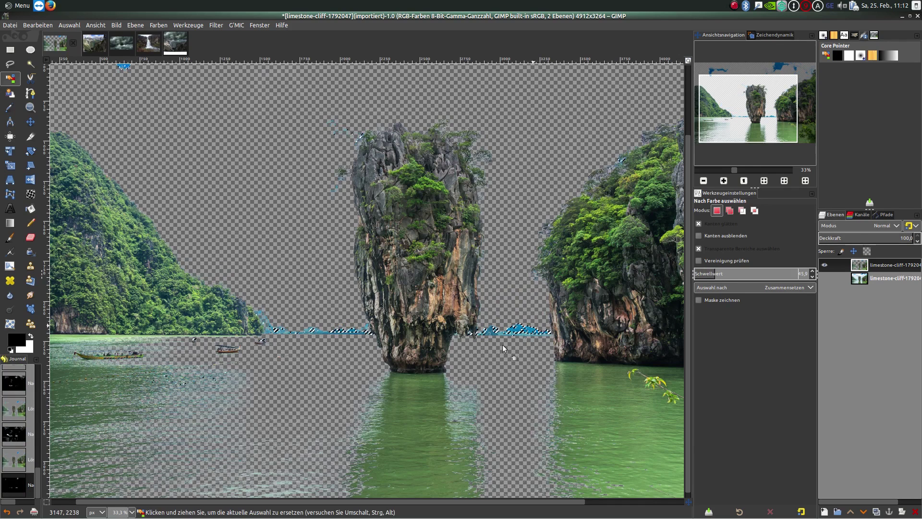
pyautogui.click(523, 330)
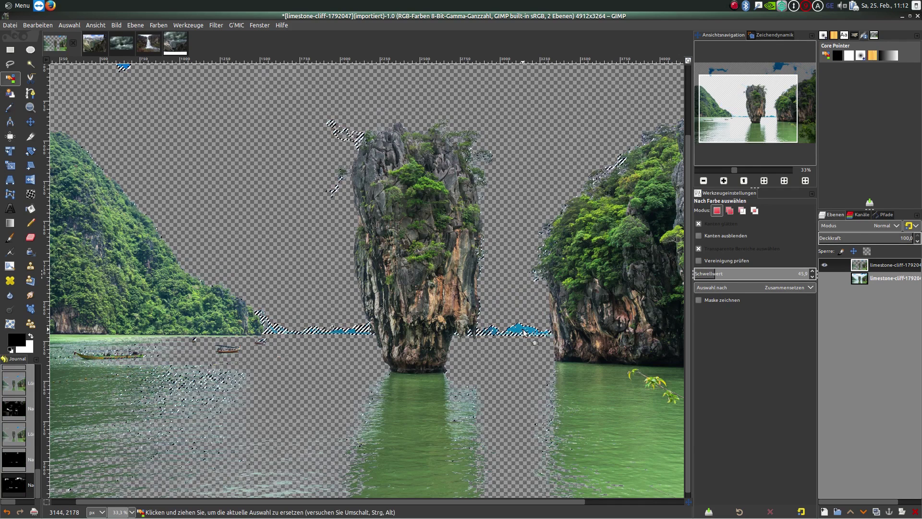
pyautogui.press('Delete')
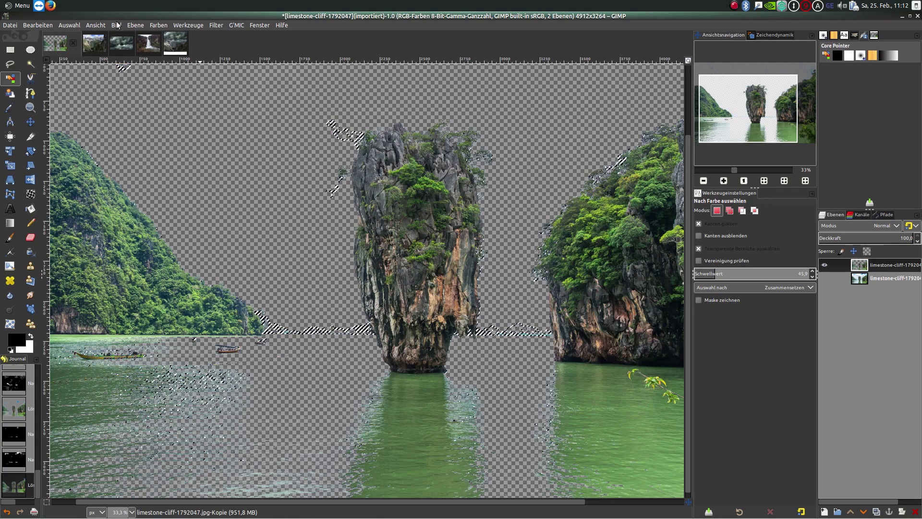
pyautogui.click(70, 26)
# Drop the selection and zoom around the cut-out cliff image.
pyautogui.click(80, 46)
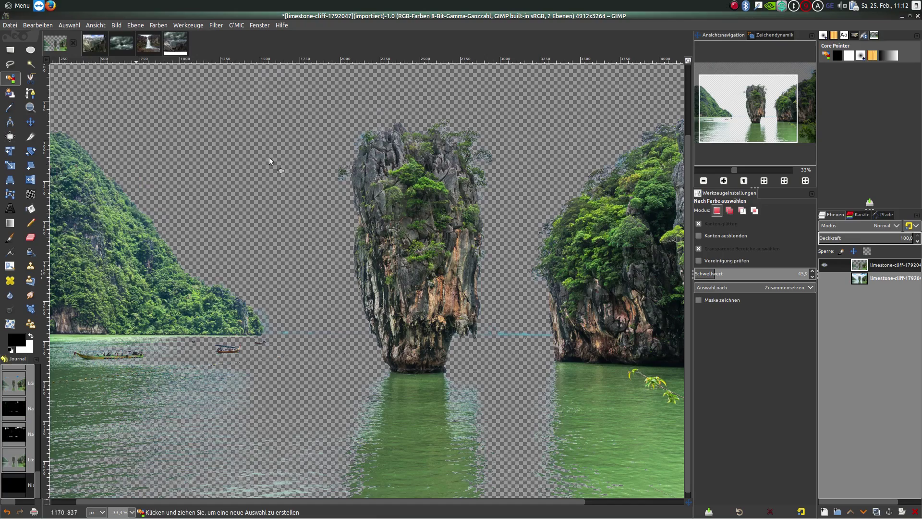
pyautogui.keyDown('ctrl'); pyautogui.scroll(1, 482, 260); pyautogui.keyUp('ctrl')
pyautogui.keyDown('ctrl'); pyautogui.scroll(2, 483, 259); pyautogui.keyUp('ctrl')
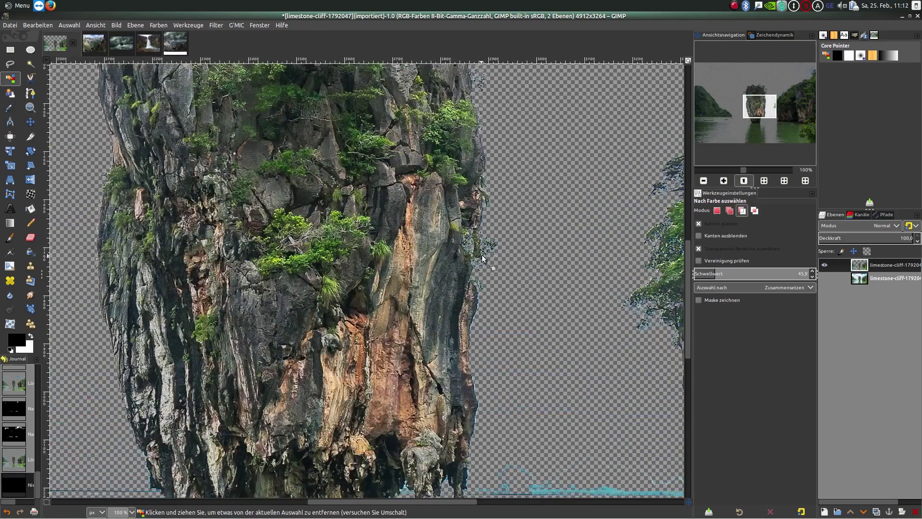
pyautogui.keyDown('ctrl'); pyautogui.scroll(2, 482, 258); pyautogui.keyUp('ctrl')
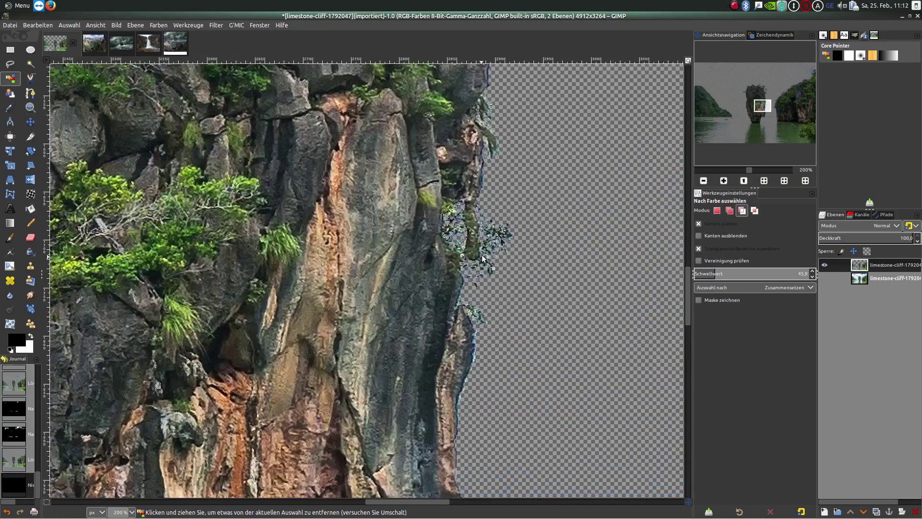
pyautogui.keyDown('ctrl'); pyautogui.scroll(-2, 482, 258); pyautogui.keyUp('ctrl')
pyautogui.keyDown('ctrl'); pyautogui.scroll(-2, 482, 258); pyautogui.keyUp('ctrl')
pyautogui.keyDown('ctrl'); pyautogui.scroll(-1, 483, 258); pyautogui.keyUp('ctrl')
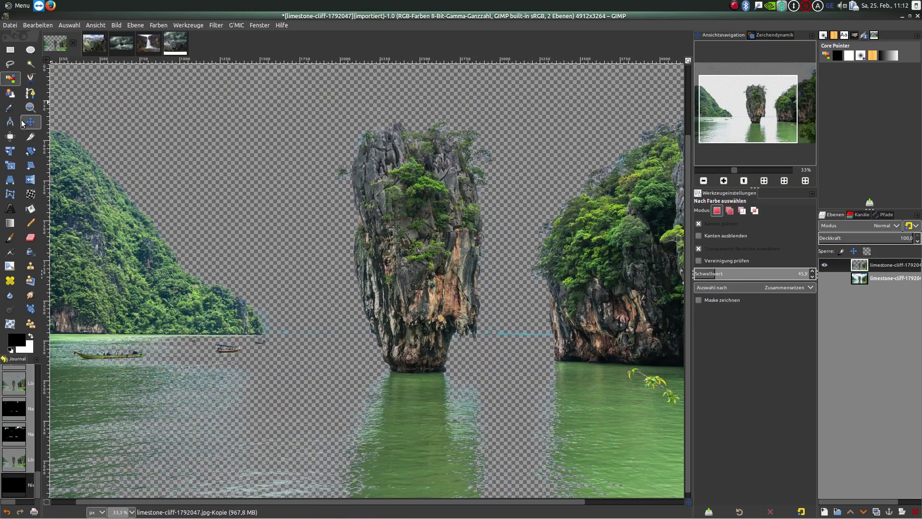
# Crop the cliff to 1038×1617 around the central rock and bring it into the composite.
pyautogui.click(30, 137)
pyautogui.moveTo(330, 111); pyautogui.dragTo(500, 371)
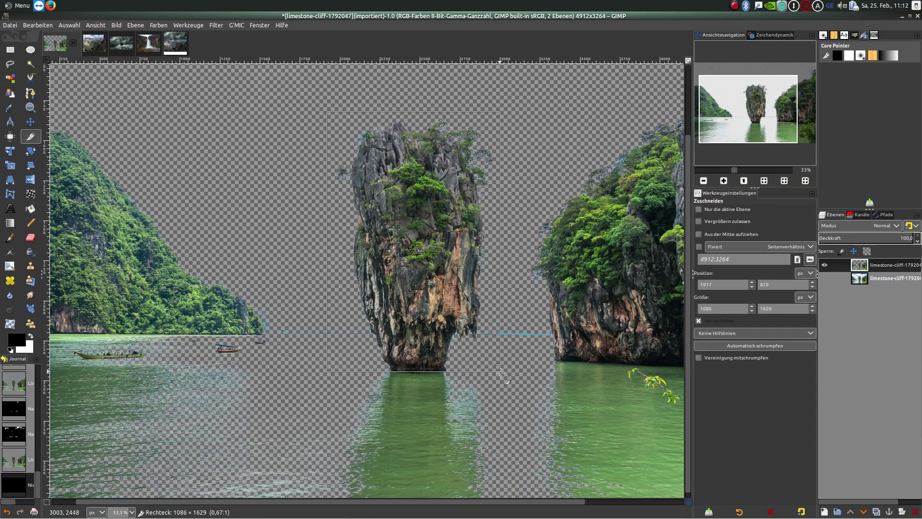
pyautogui.moveTo(500, 371); pyautogui.dragTo(492, 370)
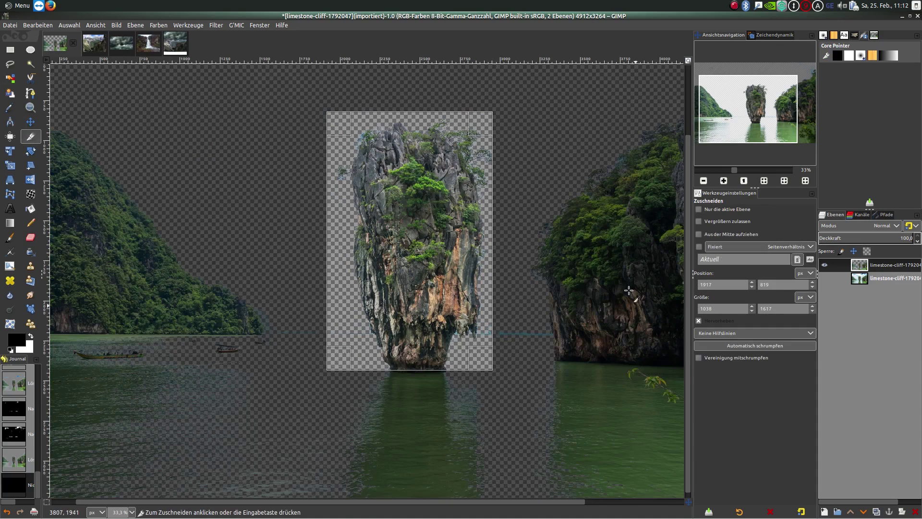
pyautogui.press('Return')
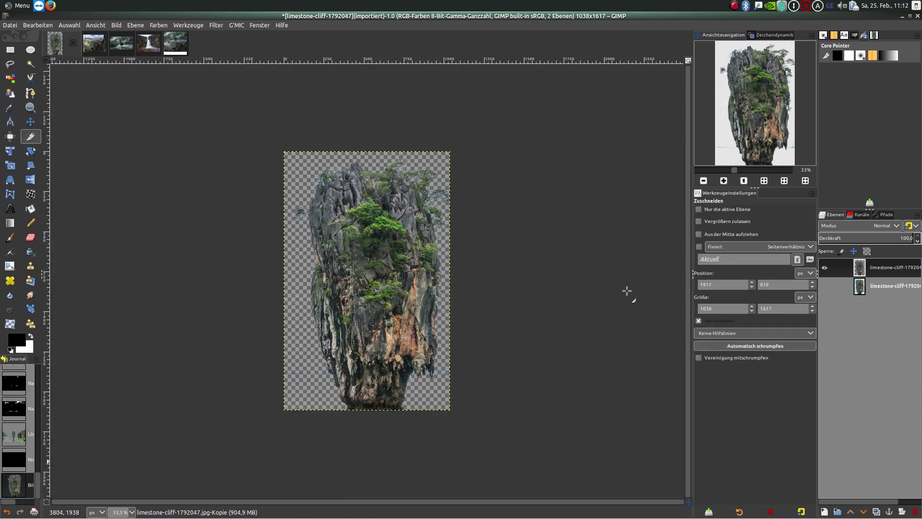
pyautogui.moveTo(62, 46)
pyautogui.mouseDown()
pyautogui.moveTo(165, 46)
pyautogui.moveTo(355, 272)
pyautogui.mouseUp()
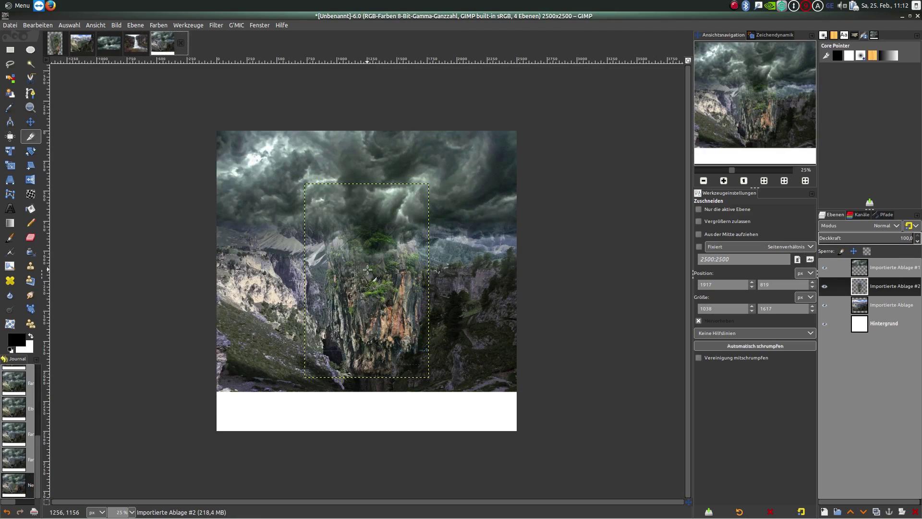
# Raise the rock layer to the top of the stack and shift it up-left into the valley.
pyautogui.moveTo(859, 286); pyautogui.dragTo(859, 265)
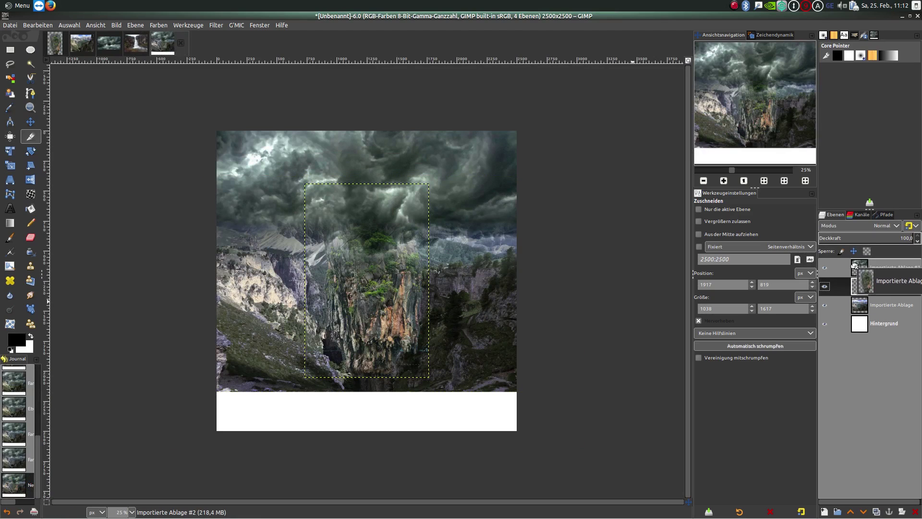
pyautogui.press('m')
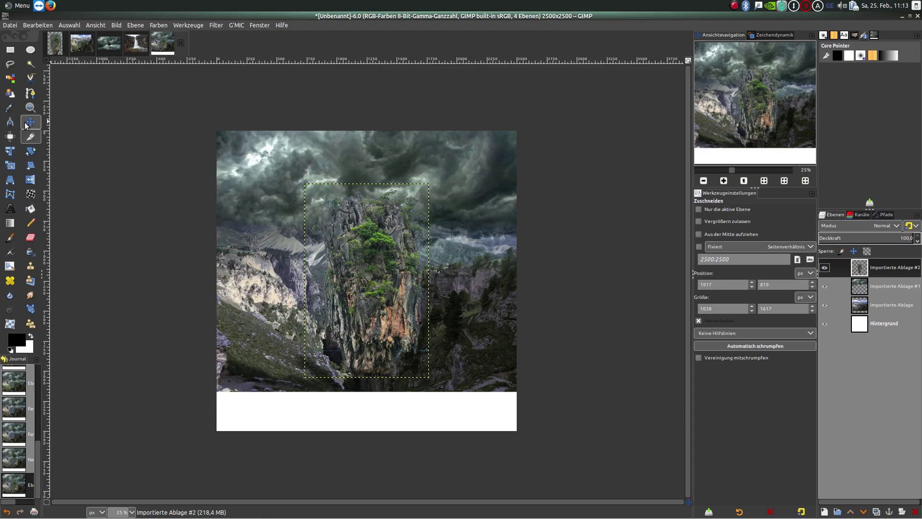
pyautogui.moveTo(378, 278)
pyautogui.mouseDown()
pyautogui.moveTo(361, 248)
pyautogui.moveTo(371, 266)
pyautogui.mouseUp()
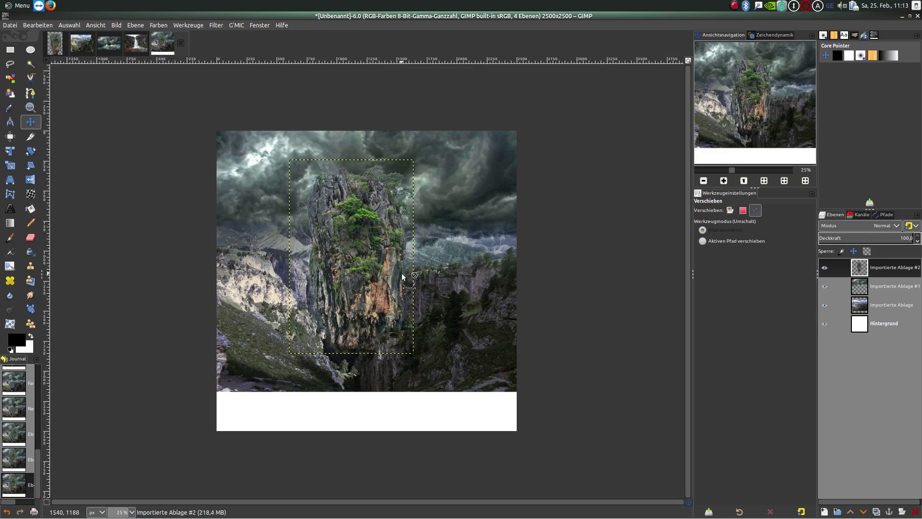
pyautogui.keyDown('ctrl'); pyautogui.scroll(3, 401, 275); pyautogui.keyUp('ctrl')
pyautogui.scroll(-5, 424, 254)
pyautogui.scroll(5, 423, 255)
pyautogui.scroll(4, 424, 255)
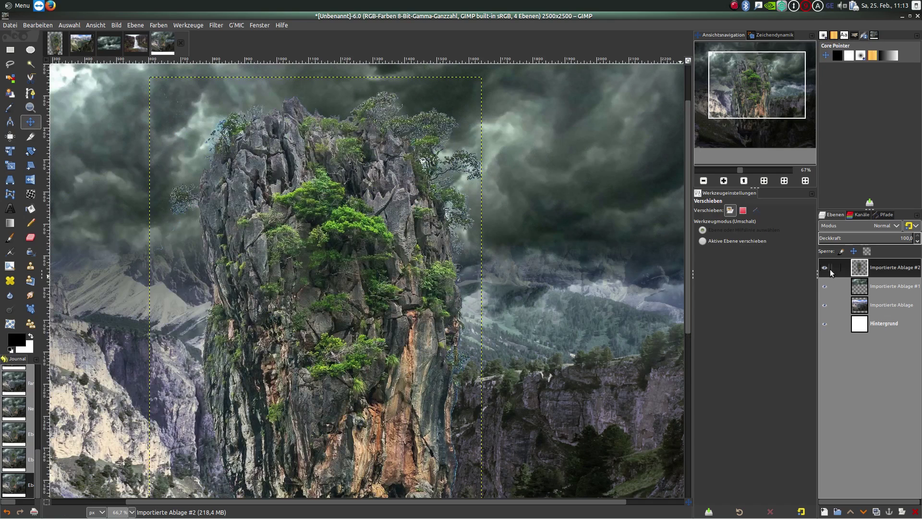
# Add a white, fully opaque layer mask to the rock layer.
pyautogui.rightClick(867, 284)
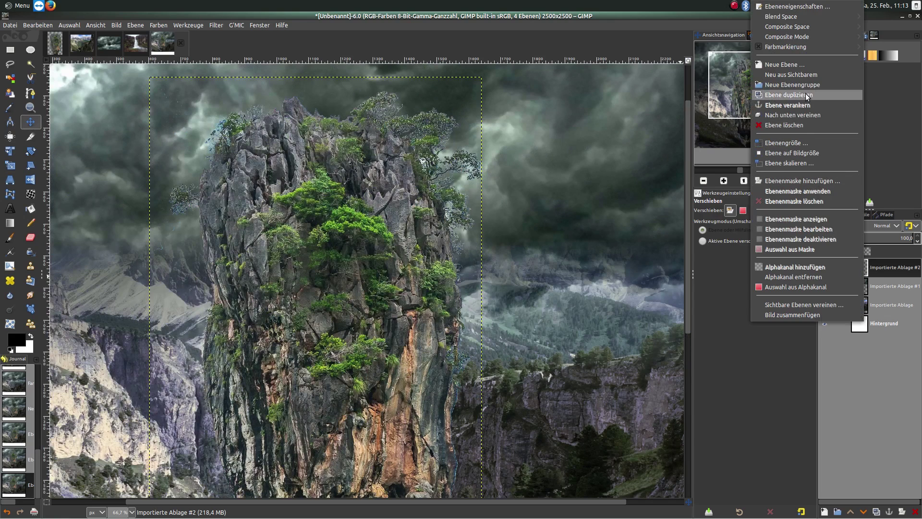
pyautogui.click(808, 182)
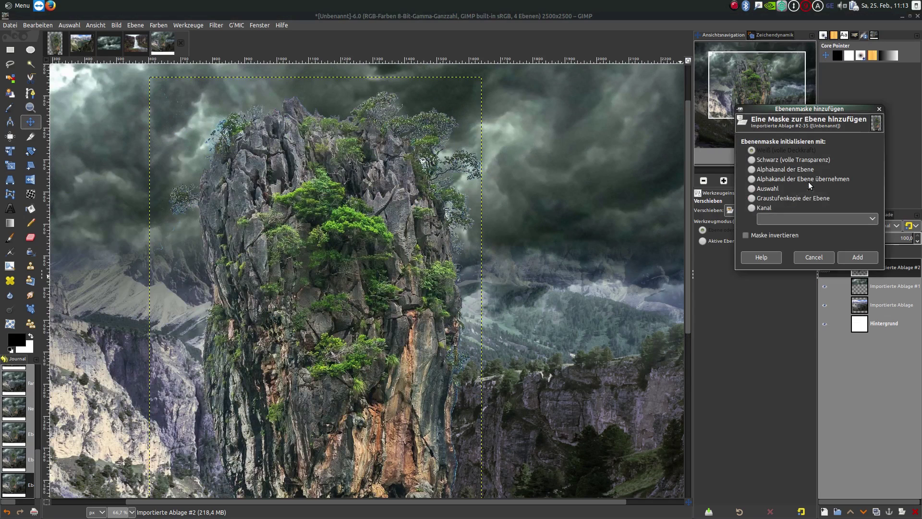
pyautogui.click(865, 263)
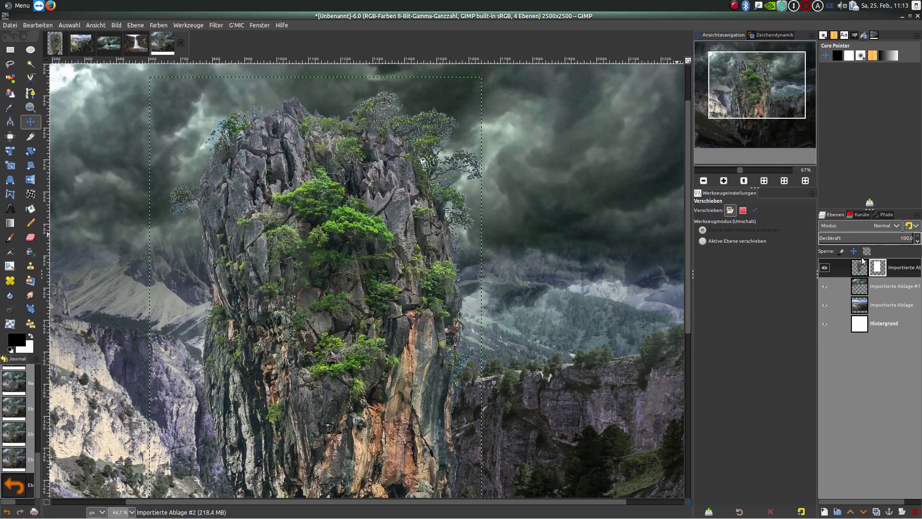
# Paint black with a size 231.89 brush over the rock's blue fringe foliage.
pyautogui.click(9, 237)
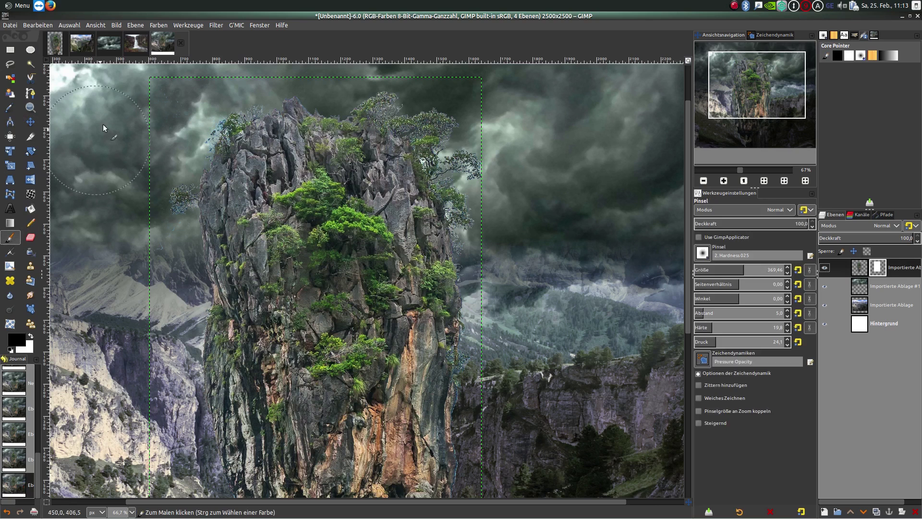
pyautogui.click(732, 269)
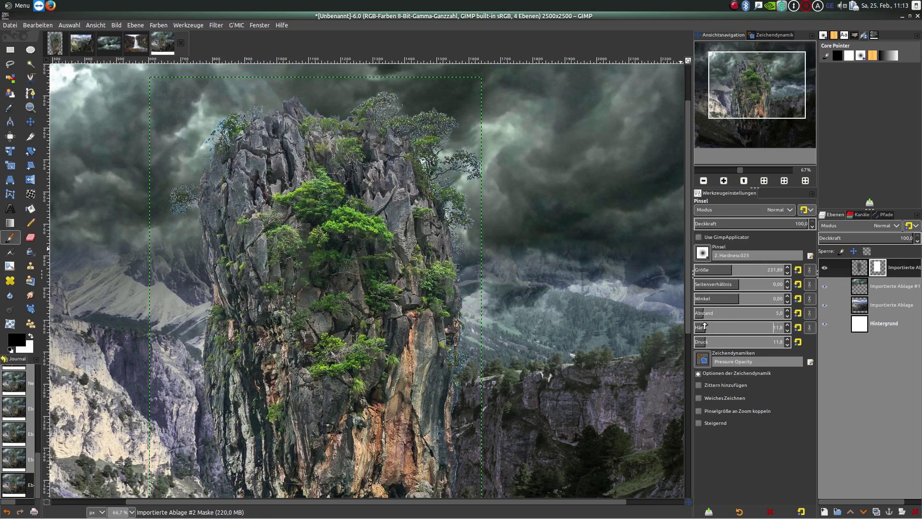
pyautogui.moveTo(376, 112)
pyautogui.mouseDown()
pyautogui.moveTo(420, 111)
pyautogui.moveTo(459, 145)
pyautogui.moveTo(469, 179)
pyautogui.mouseUp()
pyautogui.moveTo(465, 212); pyautogui.dragTo(465, 251)
pyautogui.moveTo(242, 125); pyautogui.dragTo(204, 139)
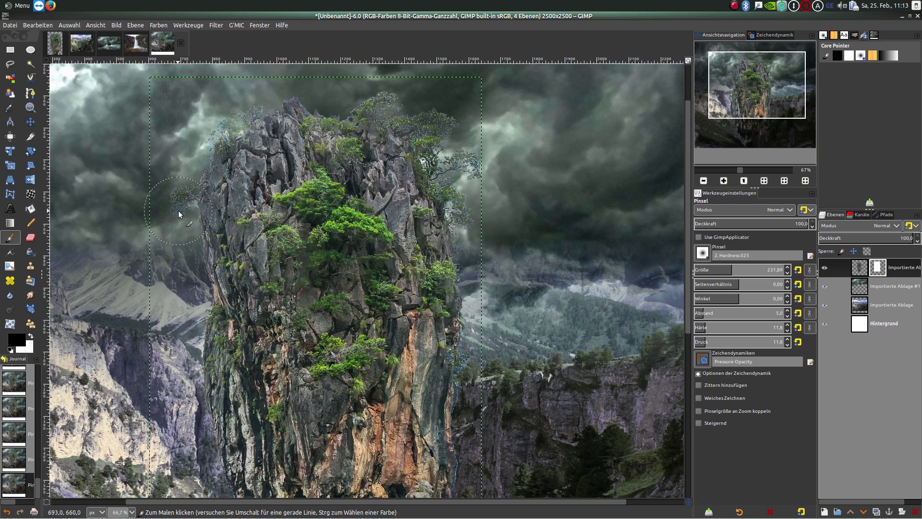
pyautogui.scroll(-3, 398, 302)
pyautogui.moveTo(474, 269)
pyautogui.mouseDown()
pyautogui.moveTo(469, 256)
pyautogui.moveTo(462, 358)
pyautogui.mouseUp()
pyautogui.moveTo(444, 405)
pyautogui.mouseDown()
pyautogui.moveTo(464, 413)
pyautogui.moveTo(470, 439)
pyautogui.moveTo(422, 414)
pyautogui.mouseUp()
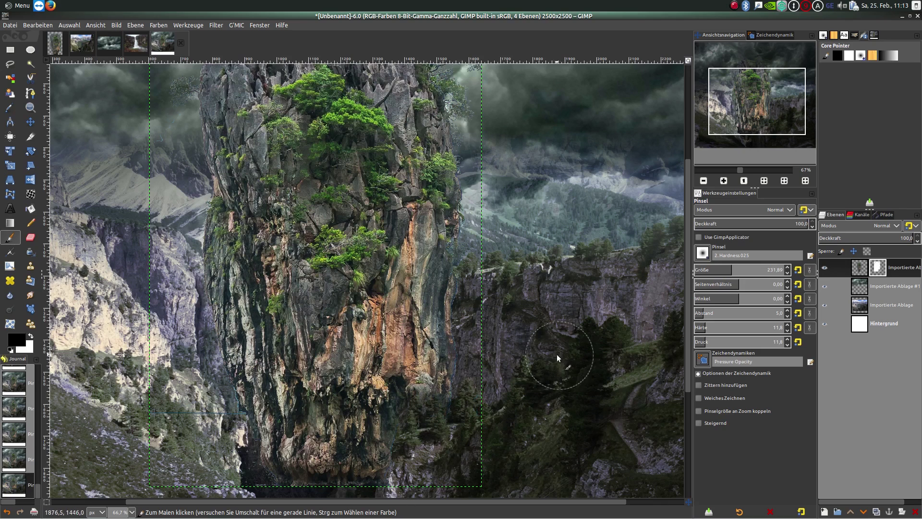
pyautogui.press('-')
pyautogui.press('-')
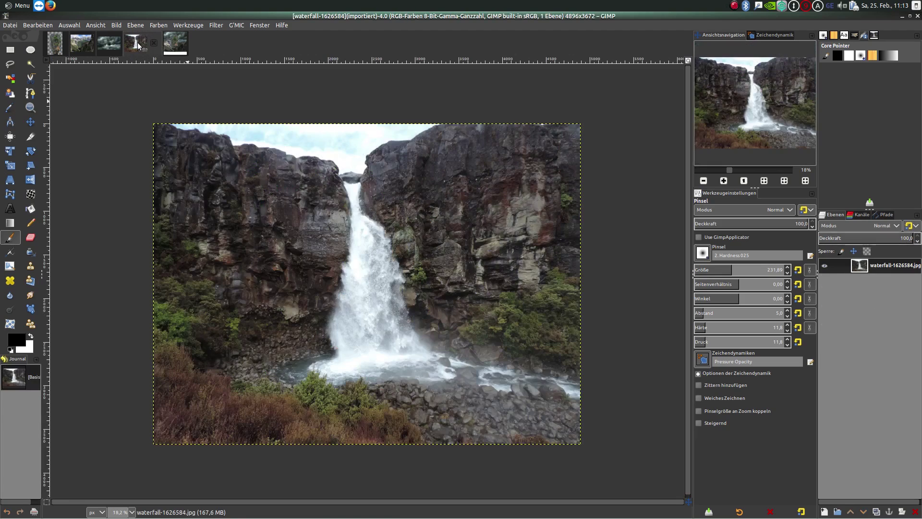
# Drag the waterfall photo in as the top layer, scale it to two-thirds, and shift it up-left.
pyautogui.moveTo(139, 45)
pyautogui.mouseDown()
pyautogui.moveTo(219, 100)
pyautogui.moveTo(346, 283)
pyautogui.mouseUp()
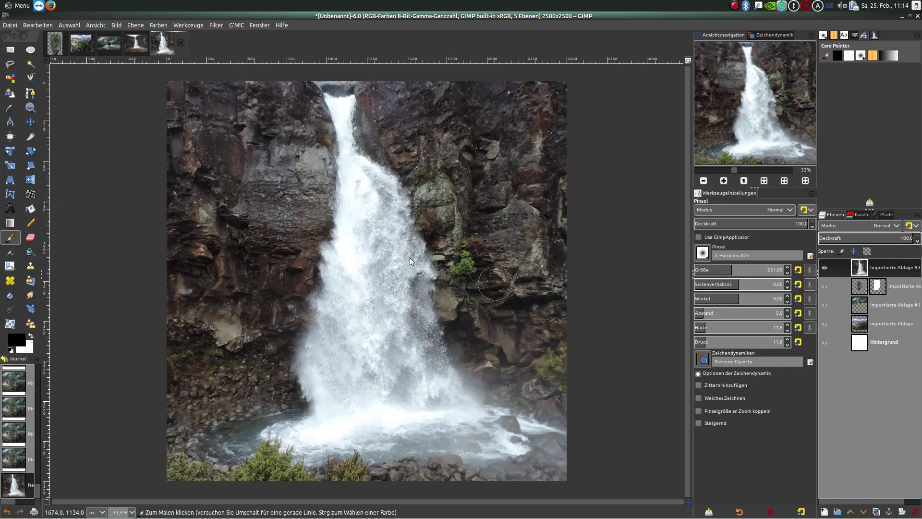
pyautogui.press('-')
pyautogui.press('-')
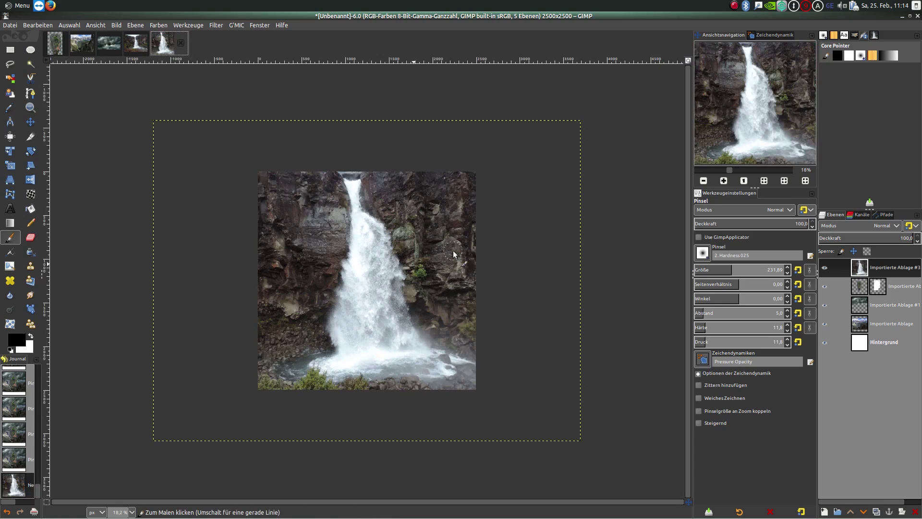
pyautogui.click(9, 153)
pyautogui.click(325, 231)
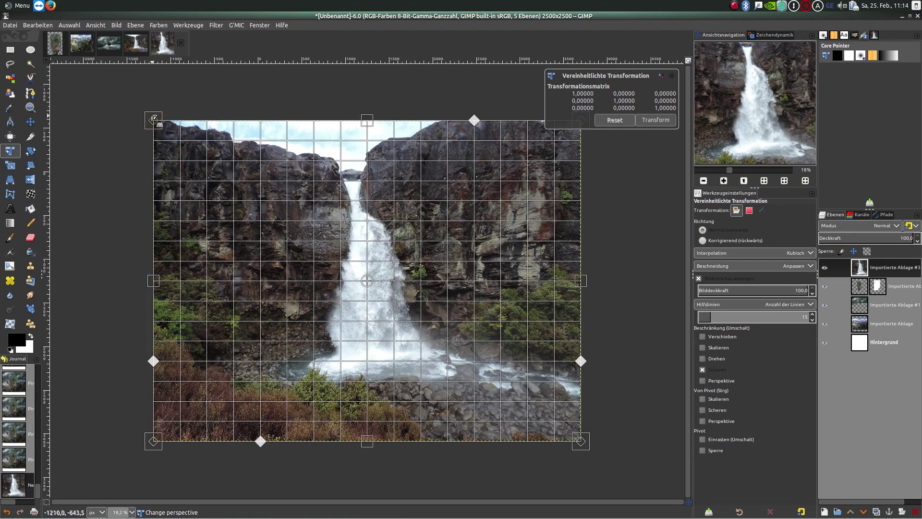
pyautogui.moveTo(153, 120); pyautogui.dragTo(296, 227)
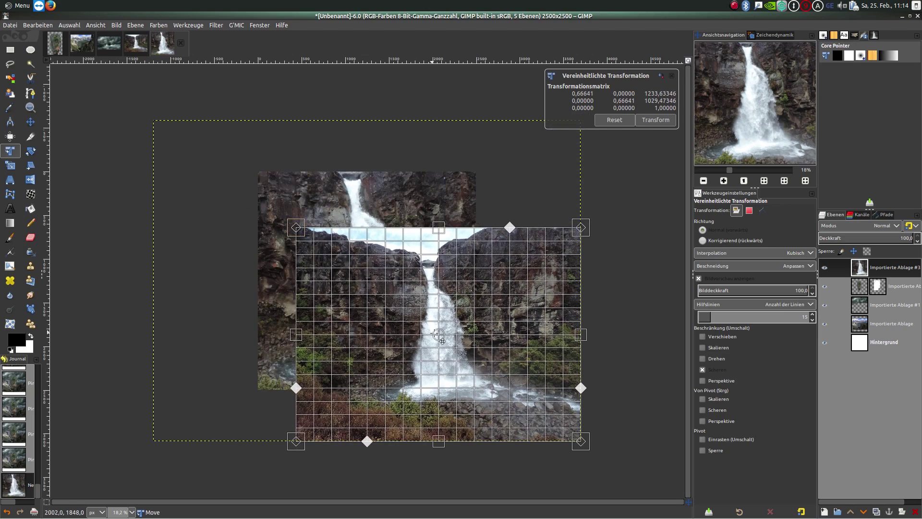
pyautogui.moveTo(434, 331); pyautogui.dragTo(438, 333)
pyautogui.moveTo(445, 351); pyautogui.dragTo(381, 321)
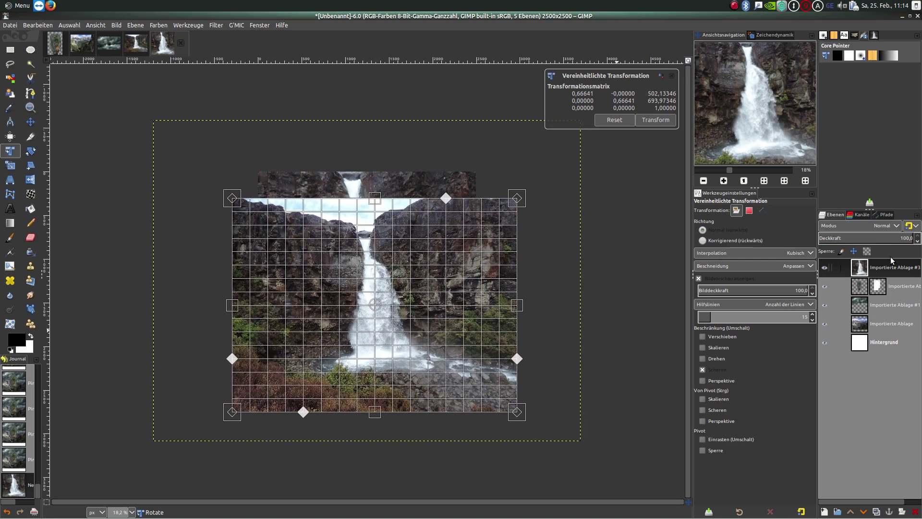
pyautogui.click(656, 120)
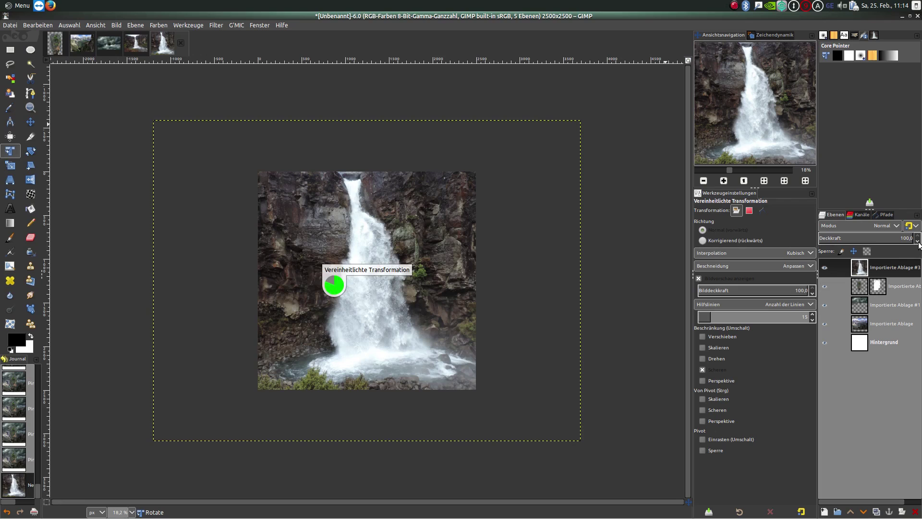
# Commit the transform and trial the waterfall layer at about 37% opacity.
pyautogui.press('Return')
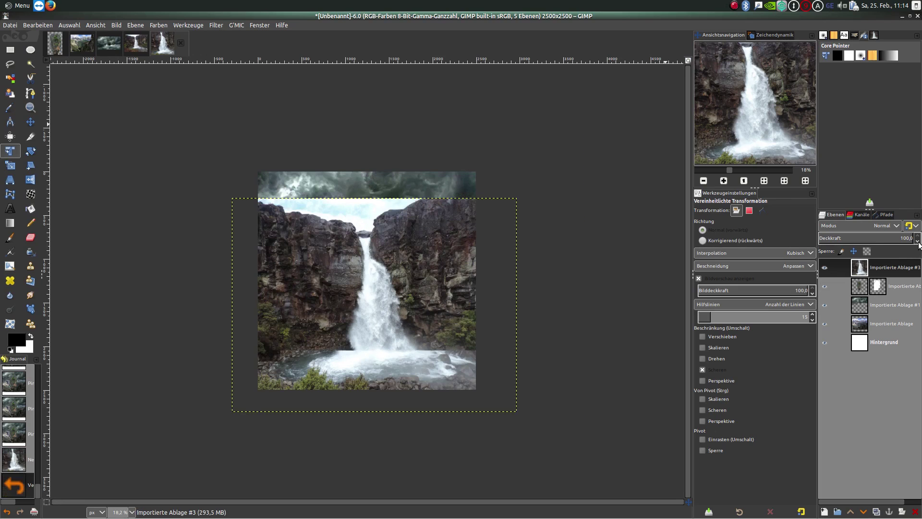
pyautogui.click(918, 242)
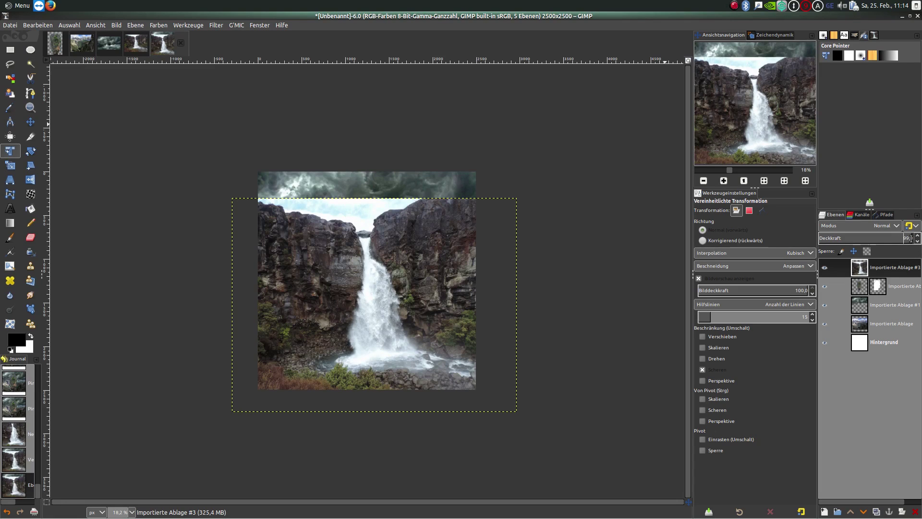
pyautogui.moveTo(903, 242); pyautogui.dragTo(559, 304)
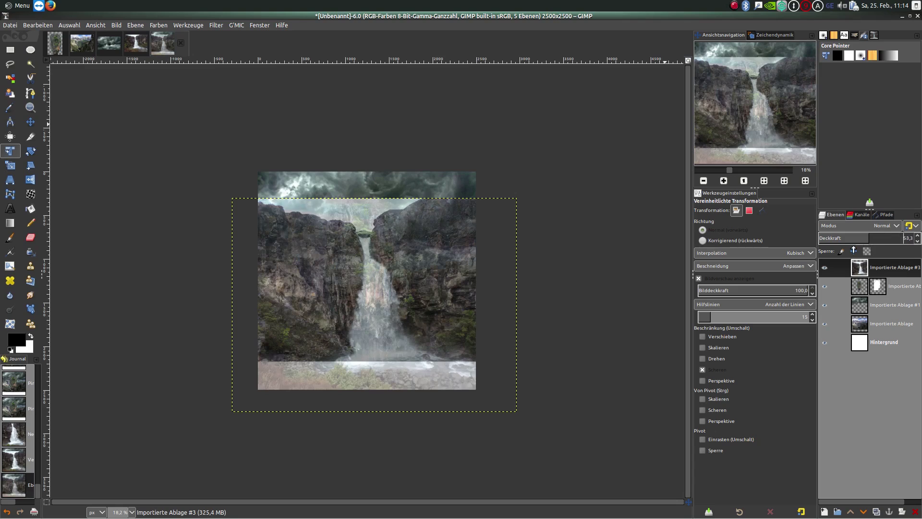
pyautogui.scroll(3, 414, 302)
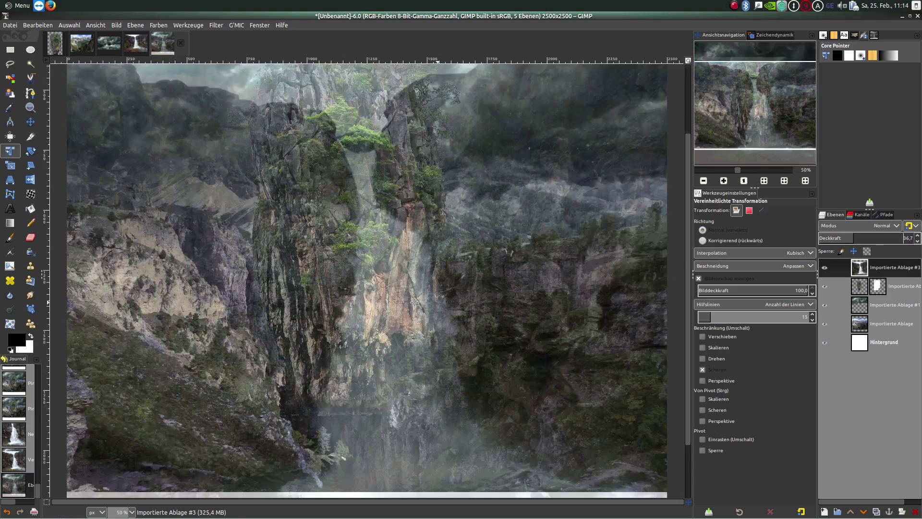
pyautogui.scroll(-3, 529, 297)
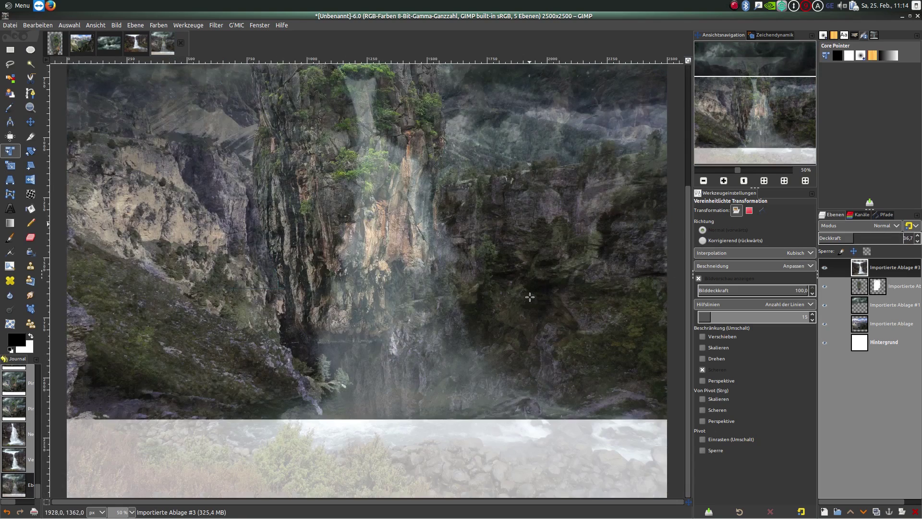
pyautogui.scroll(-1, 530, 297)
# Nudge the waterfall layer upward with the Move tool and restore its opacity to 100%.
pyautogui.click(31, 121)
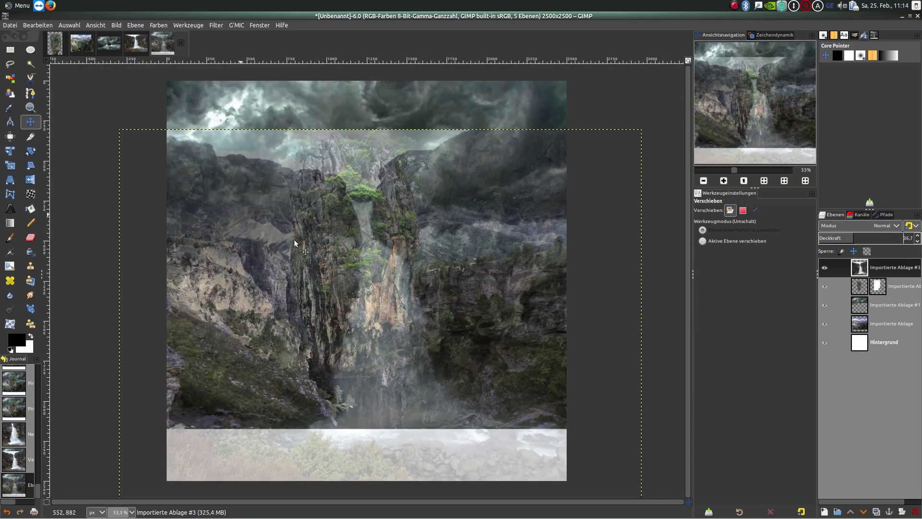
pyautogui.moveTo(365, 273); pyautogui.dragTo(366, 259)
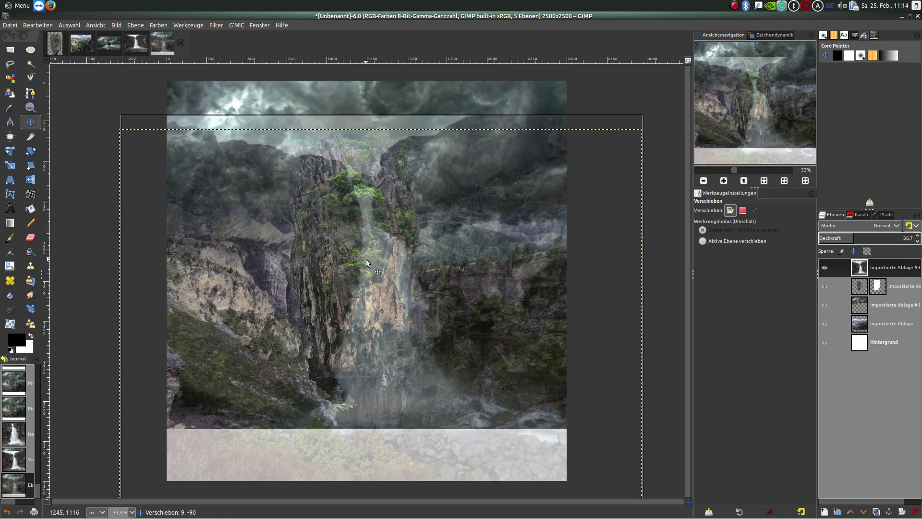
pyautogui.moveTo(366, 259); pyautogui.dragTo(367, 258)
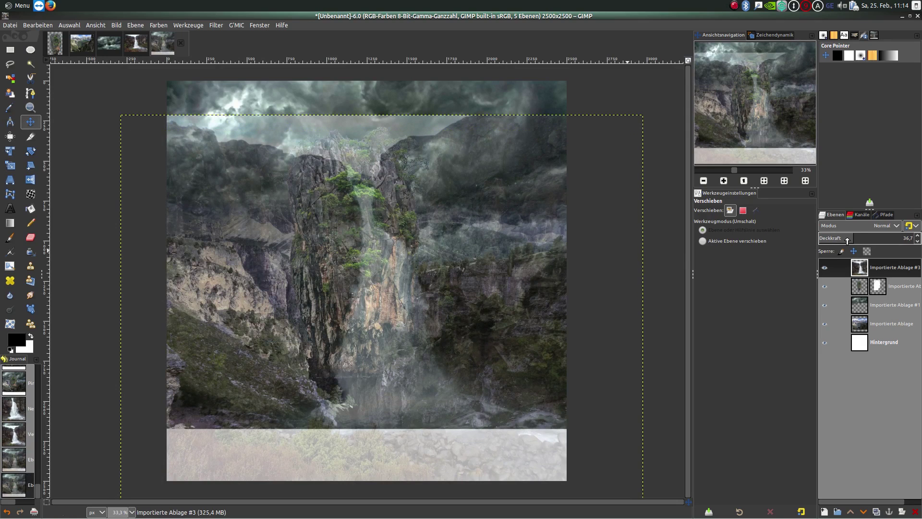
pyautogui.moveTo(850, 239)
pyautogui.mouseDown()
pyautogui.moveTo(802, 249)
pyautogui.moveTo(861, 256)
pyautogui.moveTo(841, 255)
pyautogui.mouseUp()
pyautogui.moveTo(391, 307); pyautogui.dragTo(392, 302)
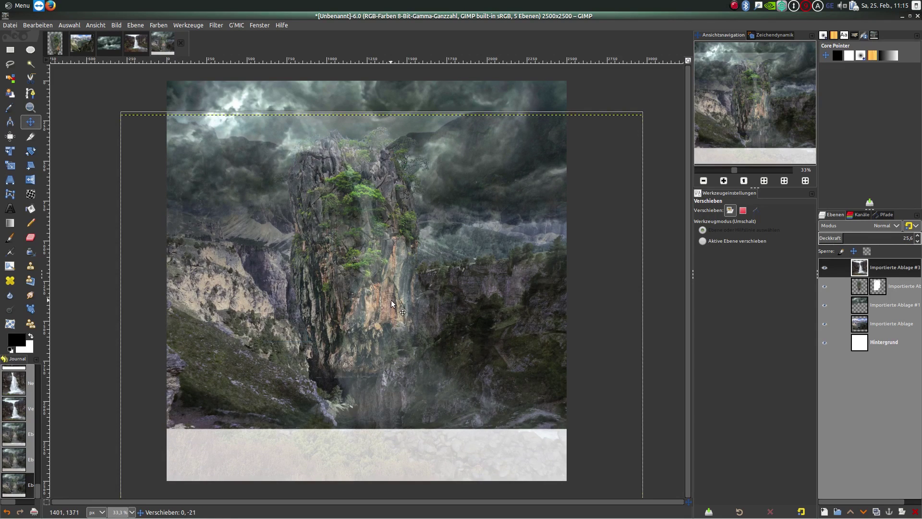
pyautogui.moveTo(392, 302); pyautogui.dragTo(382, 312)
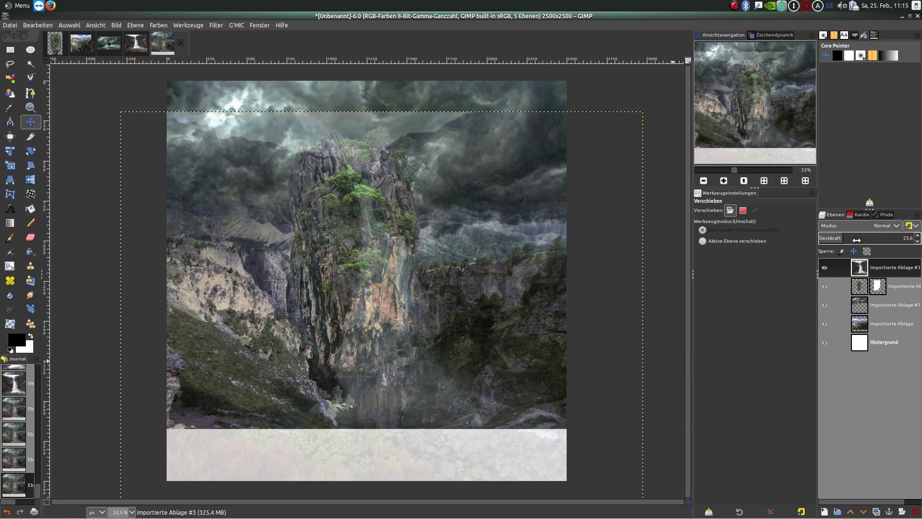
pyautogui.moveTo(846, 238); pyautogui.dragTo(911, 238)
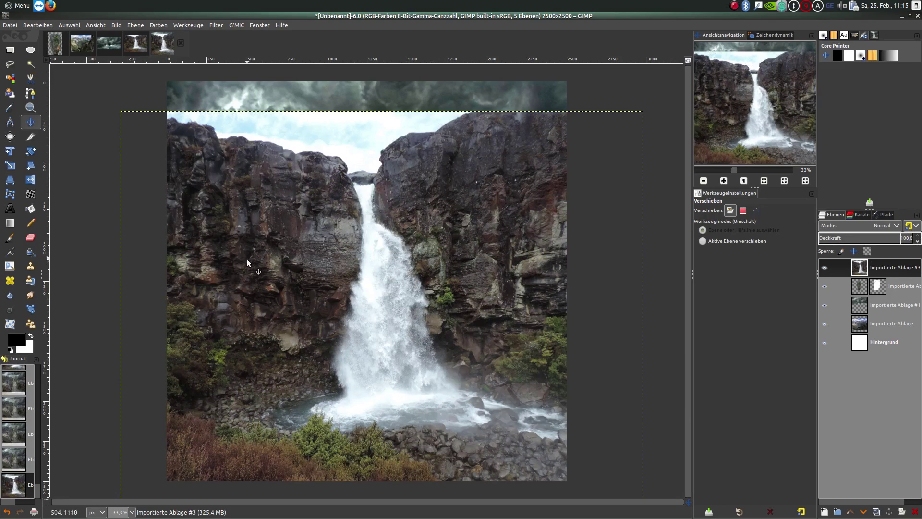
# Add a white full-opacity mask to the waterfall layer and set the Paintbrush size to about 425.
pyautogui.rightClick(885, 269)
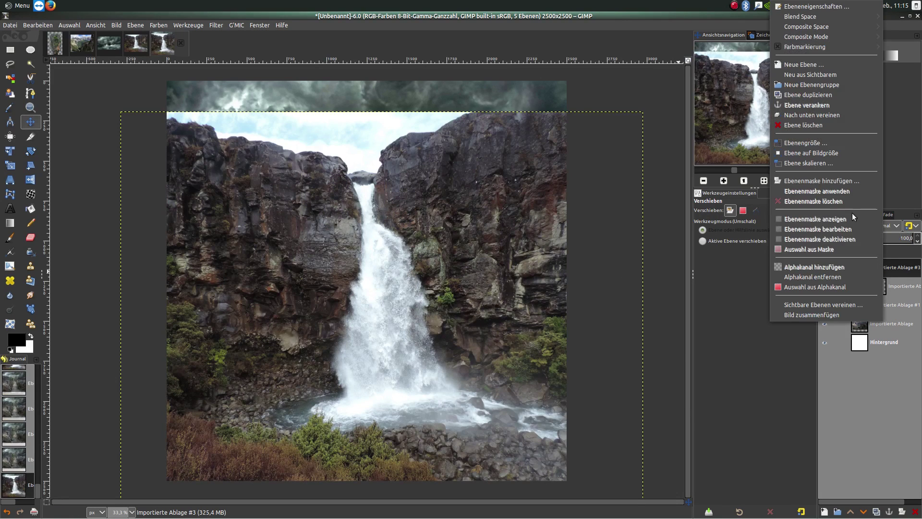
pyautogui.click(822, 181)
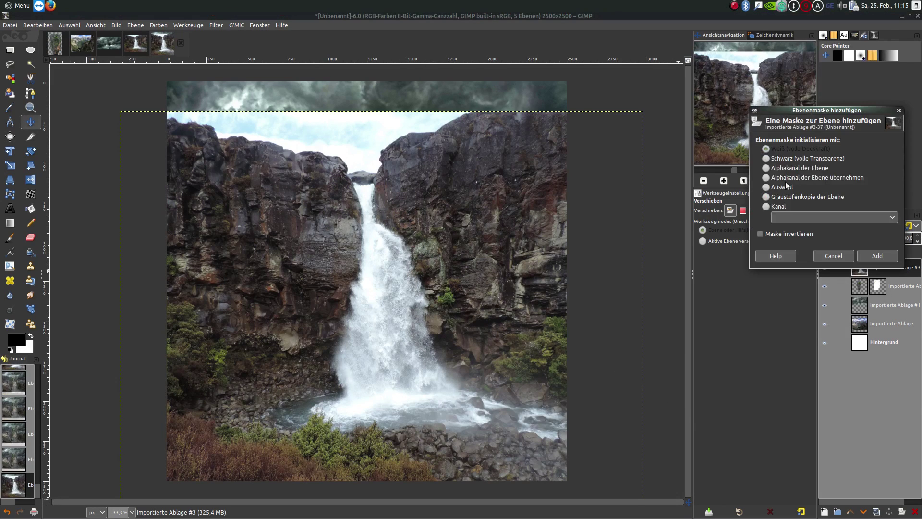
pyautogui.click(871, 255)
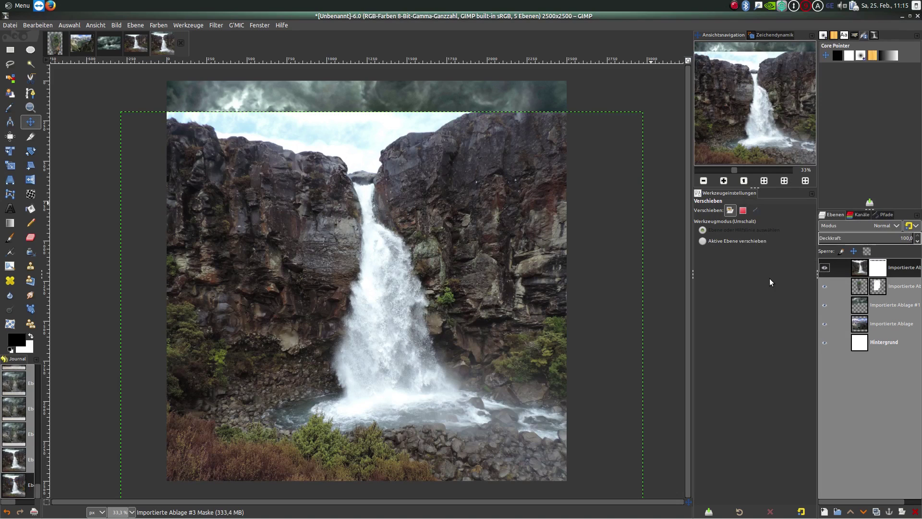
pyautogui.click(10, 237)
pyautogui.click(748, 269)
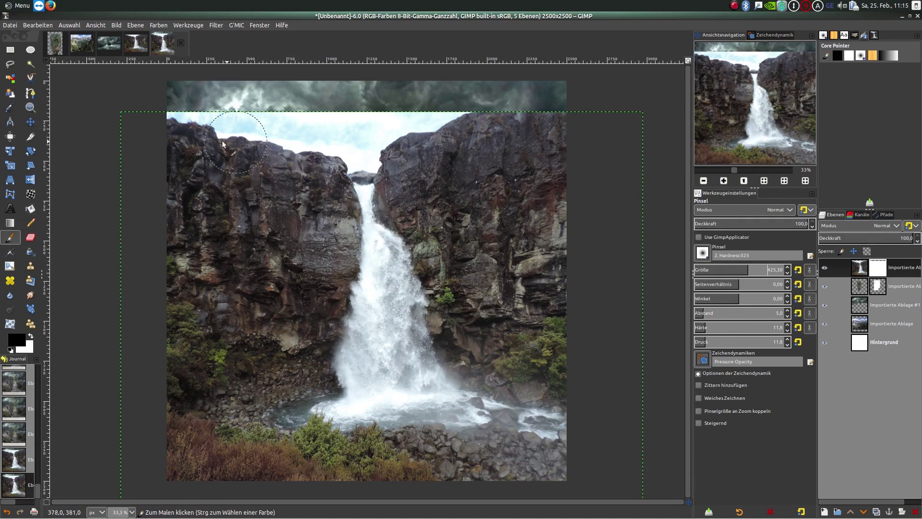
# Paint black on the mask along the top to reveal the storm clouds.
pyautogui.moveTo(154, 128); pyautogui.dragTo(229, 124)
pyautogui.moveTo(304, 124); pyautogui.dragTo(587, 122)
pyautogui.moveTo(490, 120)
pyautogui.mouseDown()
pyautogui.moveTo(275, 129)
pyautogui.moveTo(166, 146)
pyautogui.moveTo(157, 174)
pyautogui.moveTo(163, 215)
pyautogui.moveTo(191, 162)
pyautogui.moveTo(218, 153)
pyautogui.mouseUp()
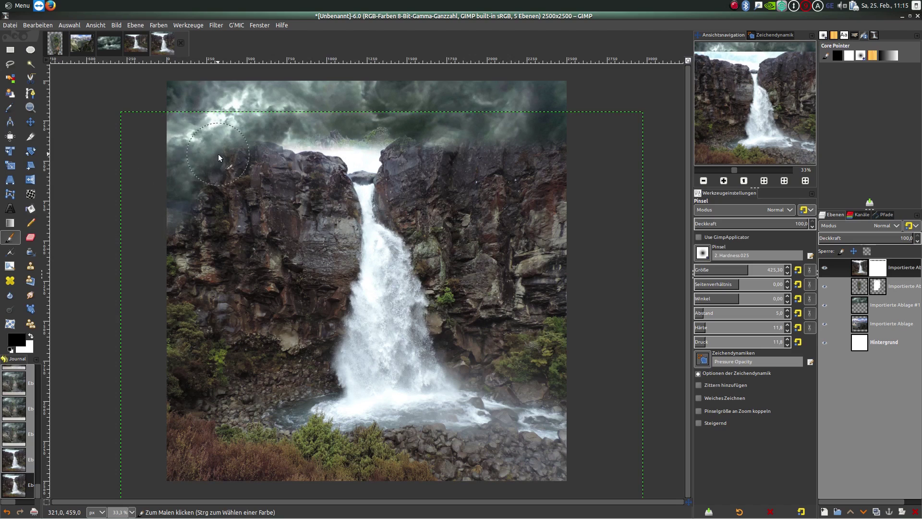
# With a Hardness 050 brush at size 262, mask away the cliff top and right edge.
pyautogui.click(704, 253)
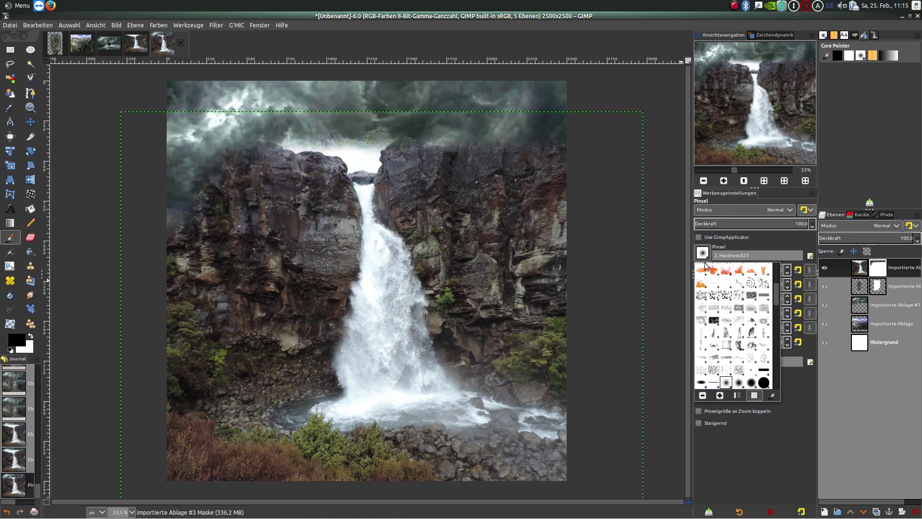
pyautogui.click(739, 383)
pyautogui.click(734, 267)
pyautogui.moveTo(433, 170)
pyautogui.mouseDown()
pyautogui.moveTo(443, 148)
pyautogui.moveTo(375, 142)
pyautogui.moveTo(538, 153)
pyautogui.mouseUp()
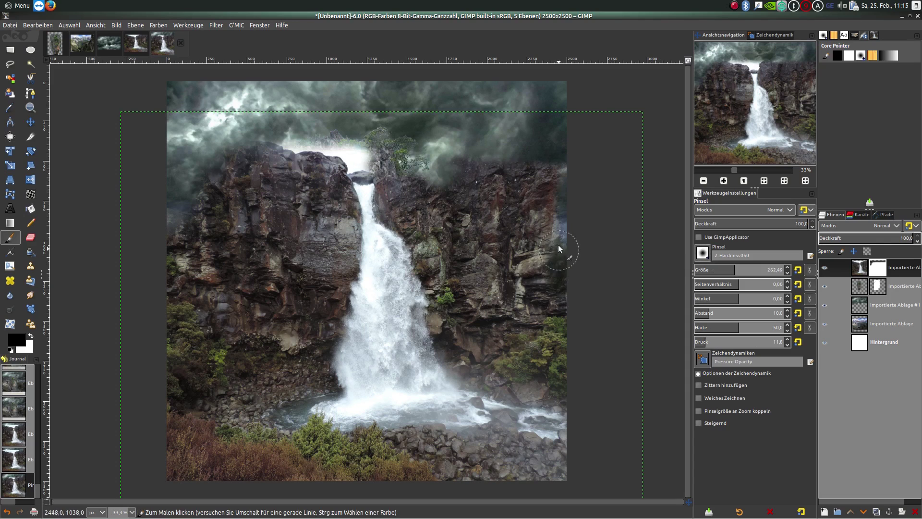
pyautogui.moveTo(528, 255)
pyautogui.mouseDown()
pyautogui.moveTo(551, 267)
pyautogui.moveTo(494, 267)
pyautogui.mouseUp()
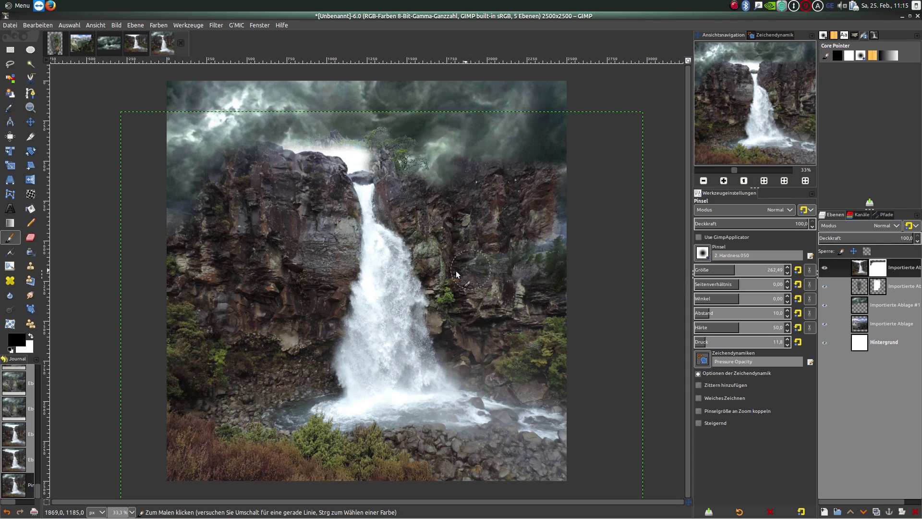
pyautogui.moveTo(381, 183)
pyautogui.mouseDown()
pyautogui.moveTo(449, 167)
pyautogui.moveTo(519, 180)
pyautogui.moveTo(566, 172)
pyautogui.moveTo(450, 163)
pyautogui.moveTo(477, 175)
pyautogui.moveTo(556, 181)
pyautogui.mouseUp()
pyautogui.moveTo(437, 204)
pyautogui.mouseDown()
pyautogui.moveTo(540, 215)
pyautogui.moveTo(463, 229)
pyautogui.moveTo(574, 237)
pyautogui.mouseUp()
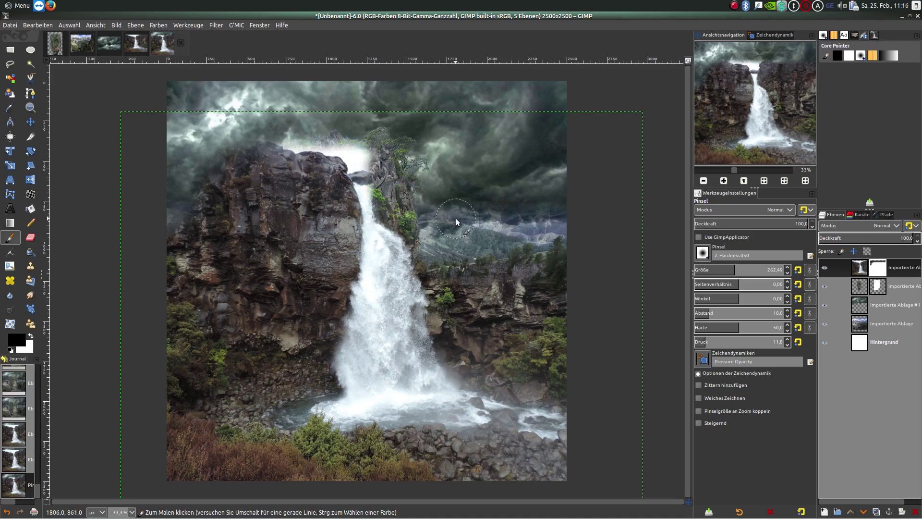
pyautogui.moveTo(457, 219); pyautogui.dragTo(419, 219)
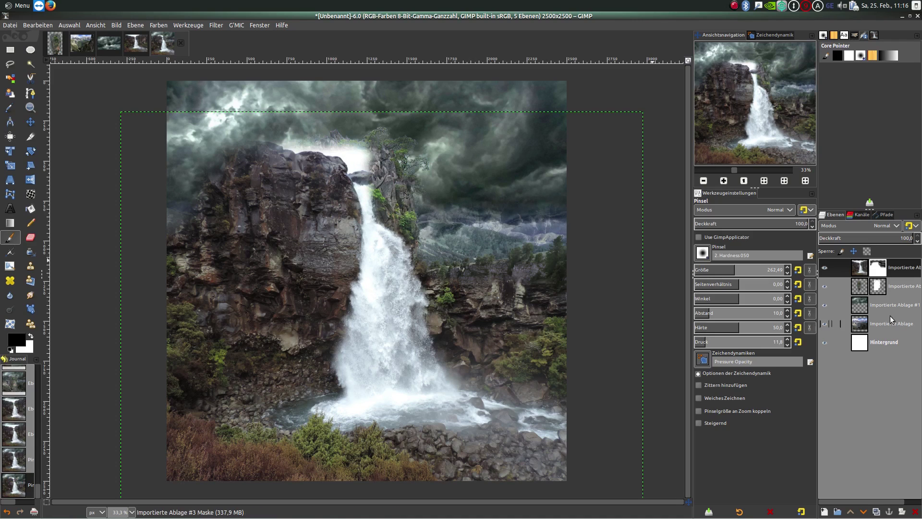
pyautogui.click(859, 289)
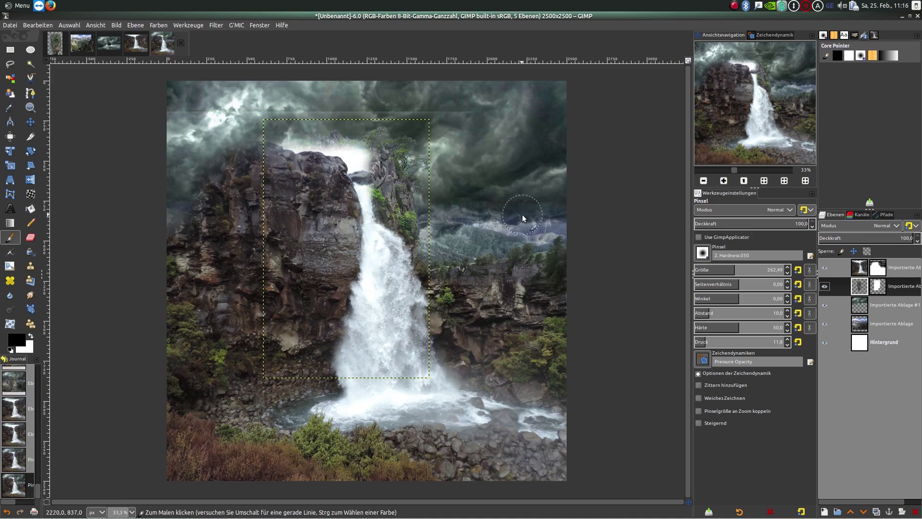
# Reselect the waterfall layer and mask out the left cliff to reveal pale misty mountains.
pyautogui.click(860, 269)
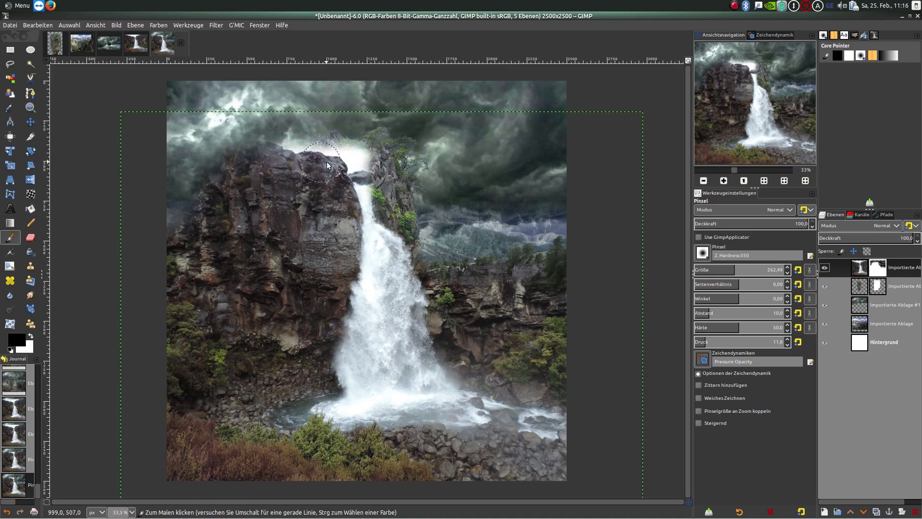
pyautogui.moveTo(339, 169); pyautogui.dragTo(326, 169)
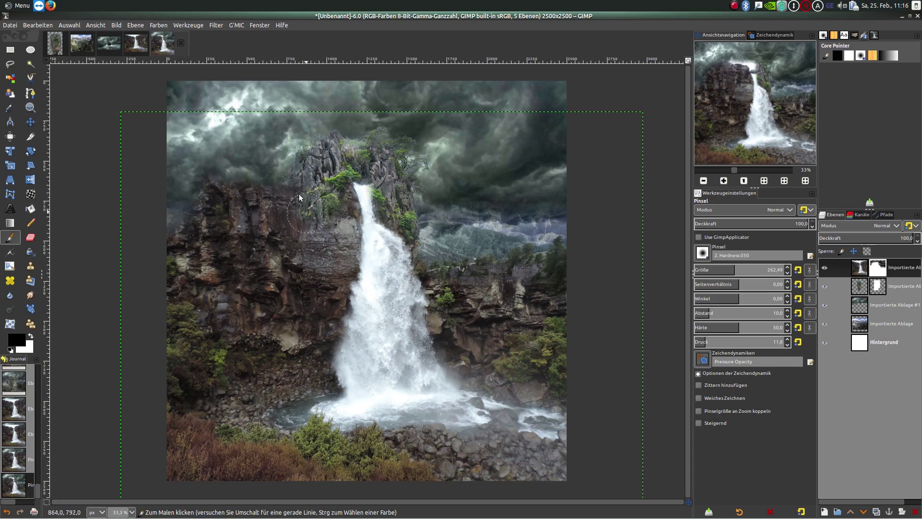
pyautogui.moveTo(195, 220); pyautogui.dragTo(324, 229)
pyautogui.moveTo(184, 244); pyautogui.dragTo(217, 256)
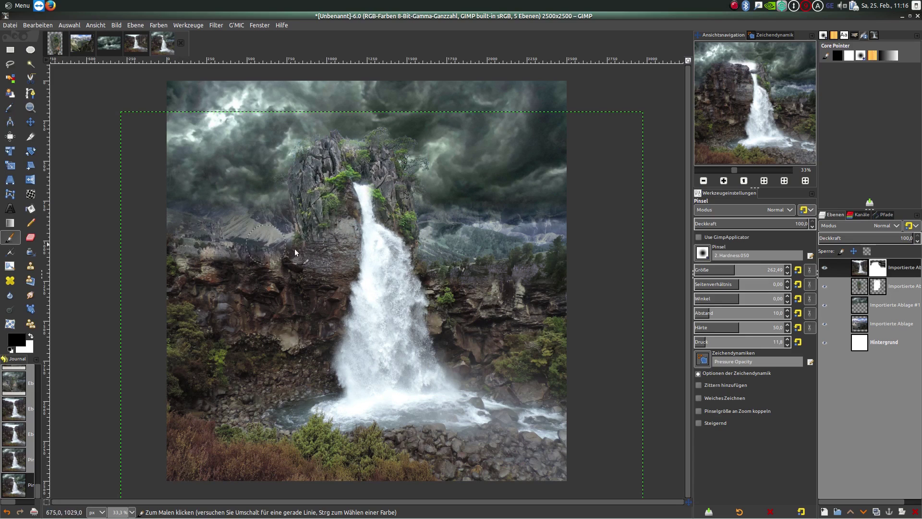
pyautogui.moveTo(288, 277)
pyautogui.mouseDown()
pyautogui.moveTo(136, 283)
pyautogui.moveTo(238, 300)
pyautogui.mouseUp()
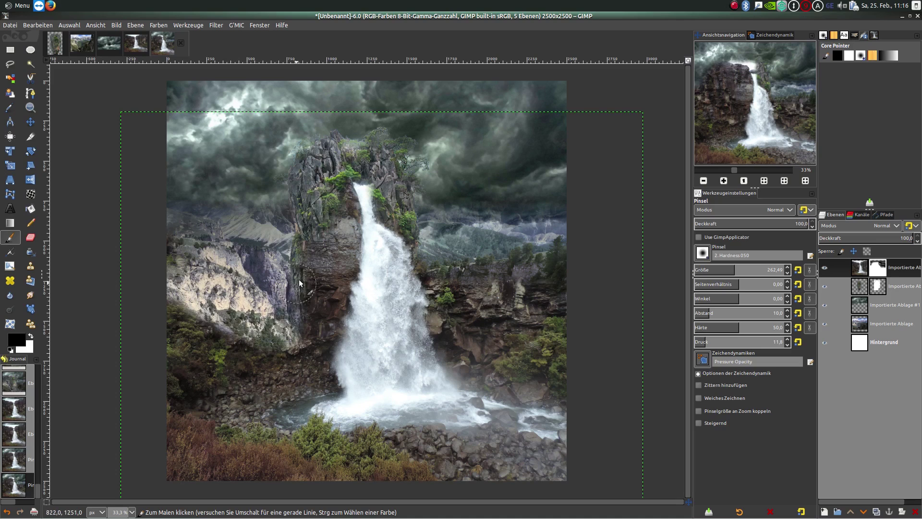
pyautogui.click(703, 253)
# With a Hardness 025 brush at size 268, blend the left rock face into the mossy pillar.
pyautogui.doubleClick(729, 384)
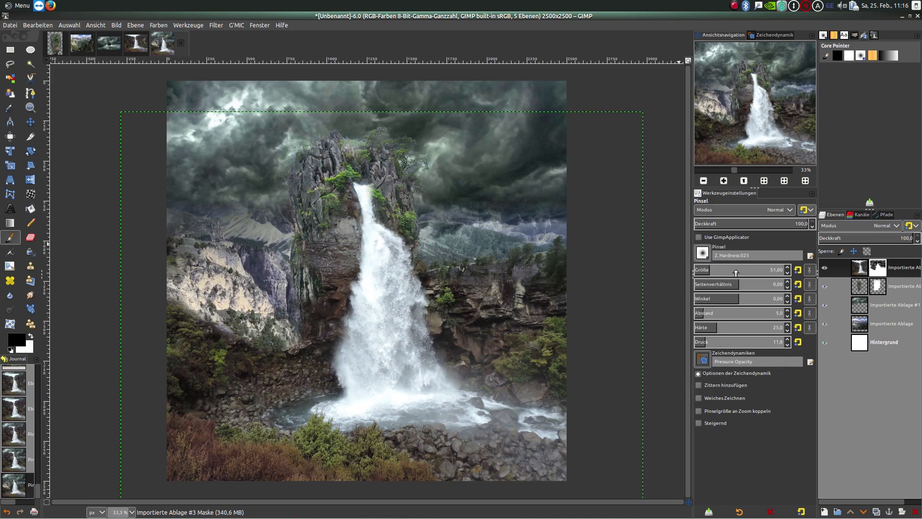
pyautogui.moveTo(716, 269); pyautogui.dragTo(735, 270)
pyautogui.scroll(1, 322, 262)
pyautogui.scroll(2, 325, 261)
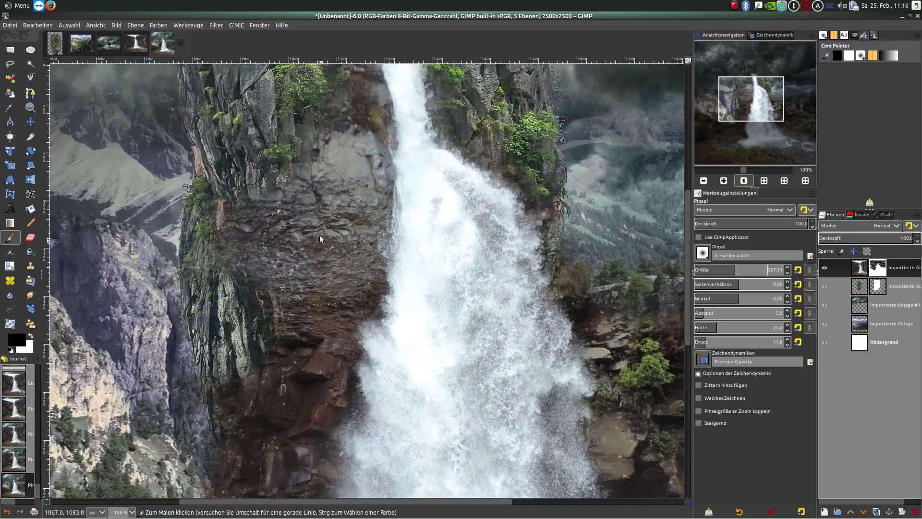
pyautogui.moveTo(243, 167)
pyautogui.mouseDown()
pyautogui.moveTo(311, 248)
pyautogui.moveTo(319, 153)
pyautogui.moveTo(263, 382)
pyautogui.moveTo(236, 446)
pyautogui.mouseUp()
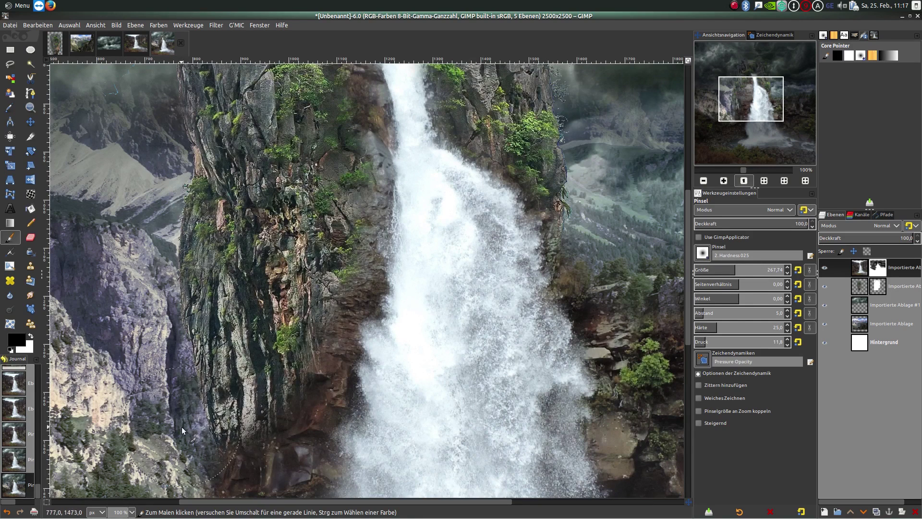
pyautogui.keyDown('ctrl'); pyautogui.scroll(-1, 263, 344); pyautogui.keyUp('ctrl')
pyautogui.keyDown('ctrl'); pyautogui.scroll(-1, 263, 344); pyautogui.keyUp('ctrl')
pyautogui.moveTo(289, 307); pyautogui.dragTo(312, 341)
pyautogui.moveTo(282, 384); pyautogui.dragTo(269, 413)
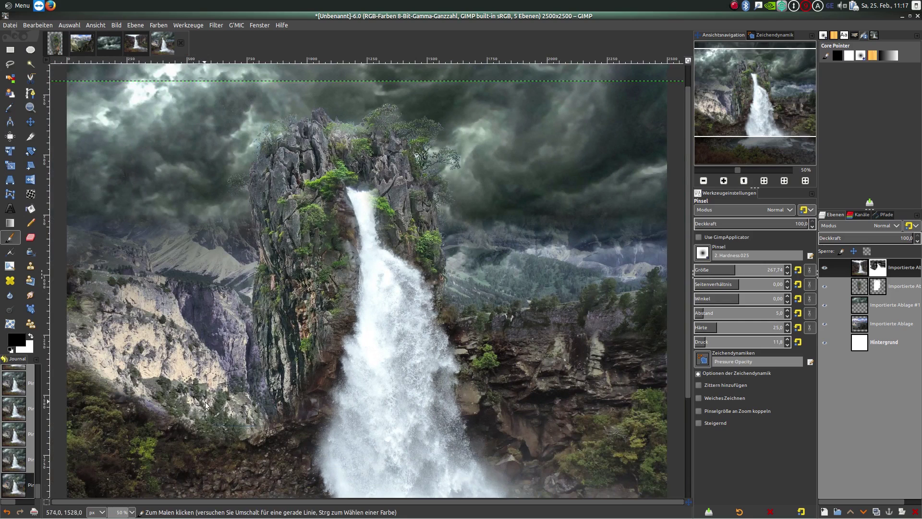
# Erase a patch of the second layer near the lower rocks, undoing a stray dab.
pyautogui.click(857, 287)
pyautogui.click(235, 422)
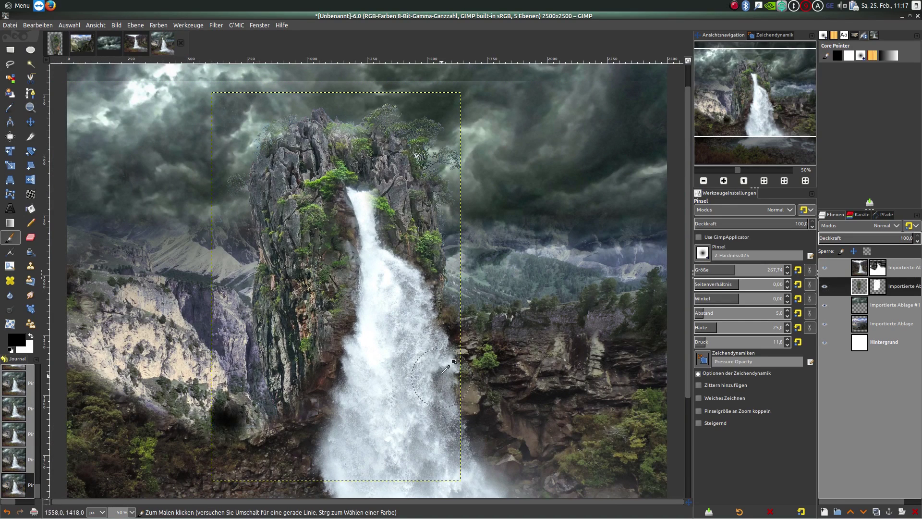
pyautogui.hotkey('ctrl', 'z')
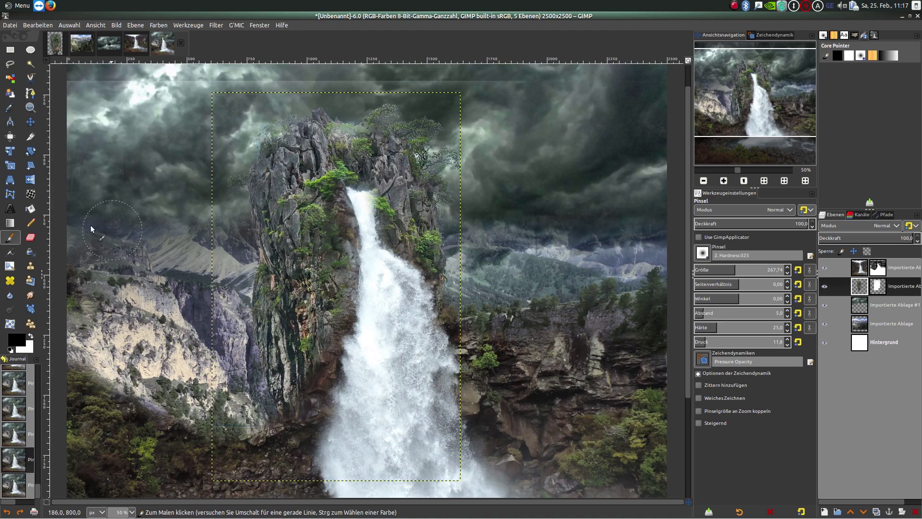
pyautogui.click(21, 237)
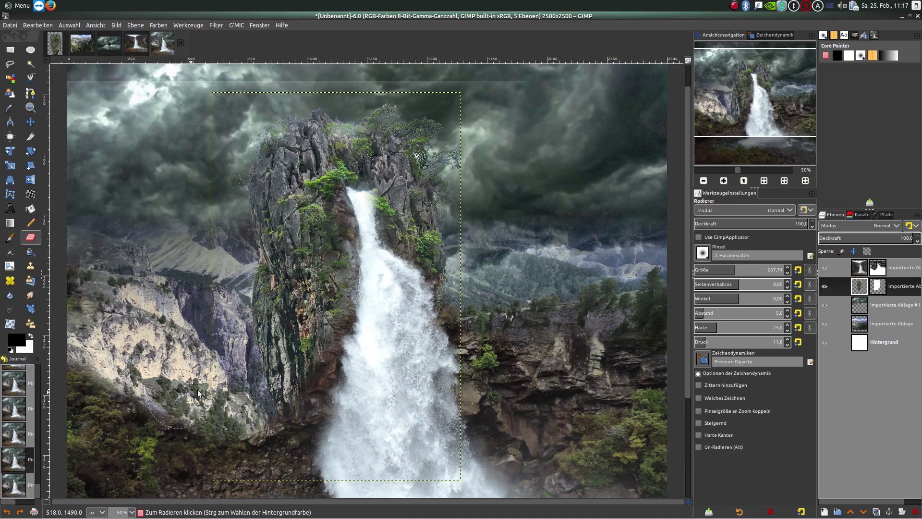
pyautogui.moveTo(254, 371); pyautogui.dragTo(247, 395)
# Paint the waterfall layer's mask along the lower-left cliff and forest edge.
pyautogui.click(877, 268)
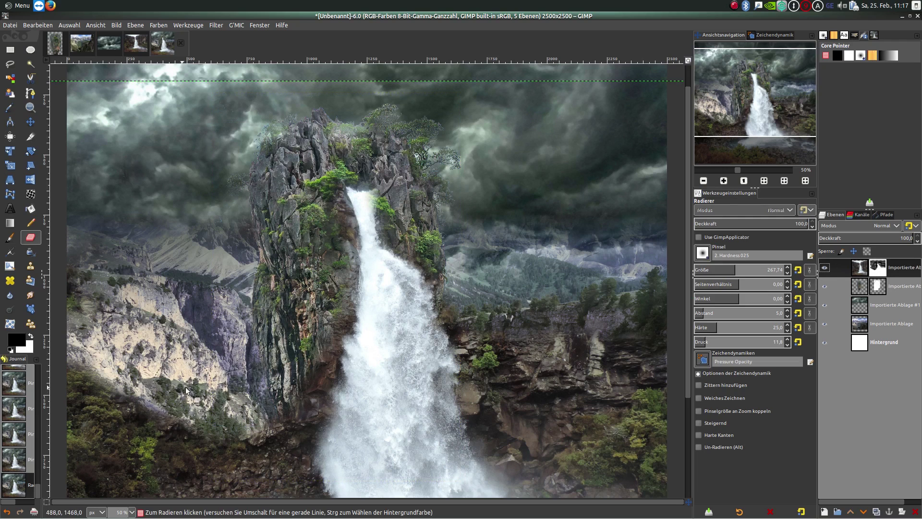
pyautogui.click(18, 239)
pyautogui.moveTo(127, 371)
pyautogui.mouseDown()
pyautogui.moveTo(248, 429)
pyautogui.moveTo(235, 447)
pyautogui.mouseUp()
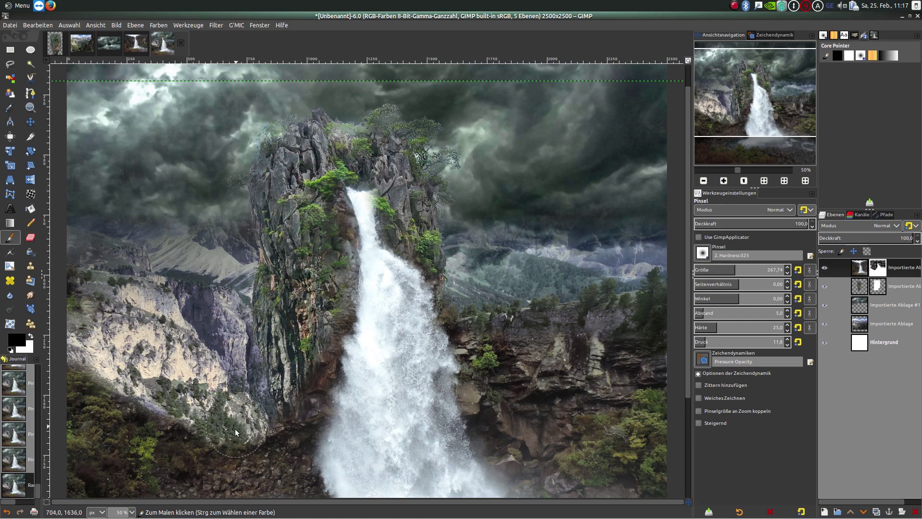
# Reduce the brush to about 126, inspect the rock edges up close, and activate the second Importierte Ablage layer.
pyautogui.click(720, 270)
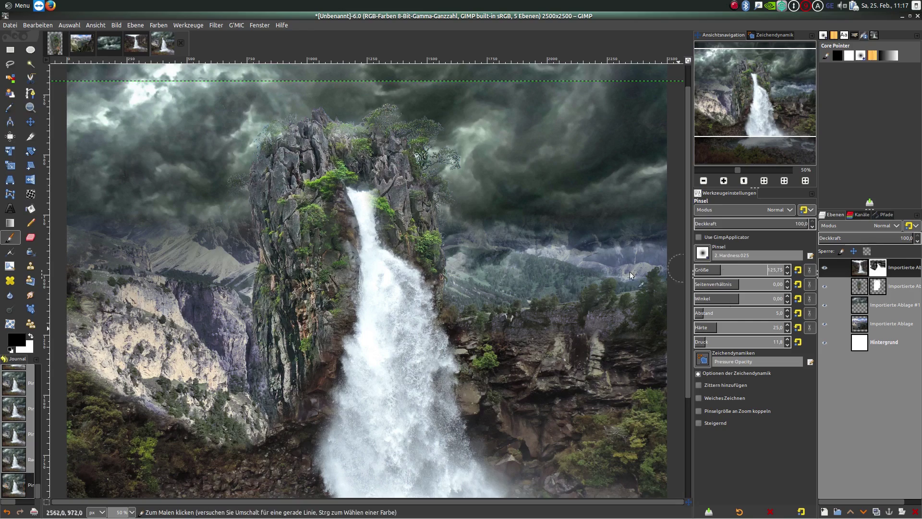
pyautogui.scroll(2, 251, 381)
pyautogui.scroll(2, 245, 375)
pyautogui.scroll(1, 242, 355)
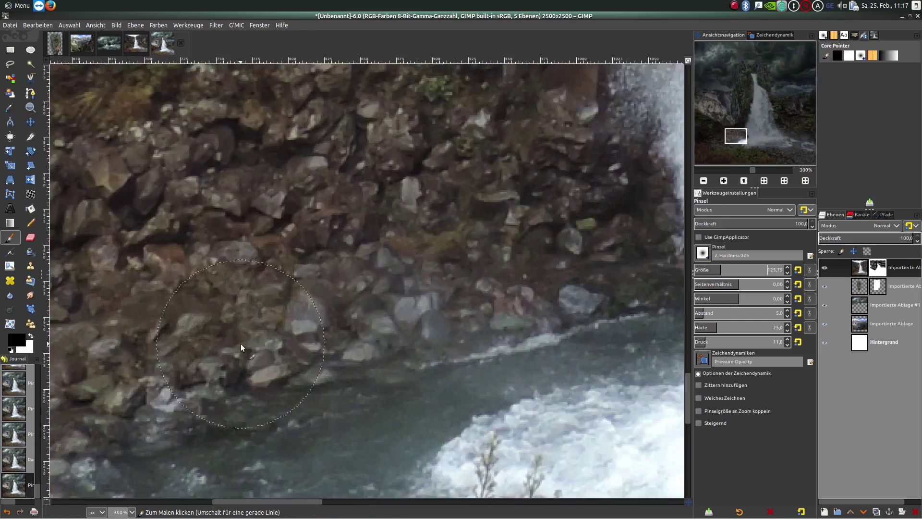
pyautogui.scroll(2, 245, 338)
pyautogui.scroll(1, 246, 337)
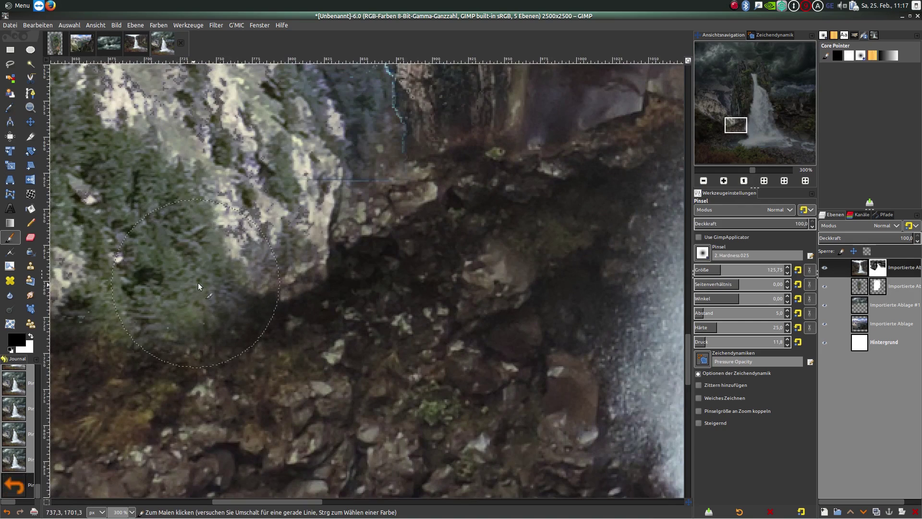
pyautogui.scroll(-1, 247, 264)
pyautogui.scroll(-3, 251, 262)
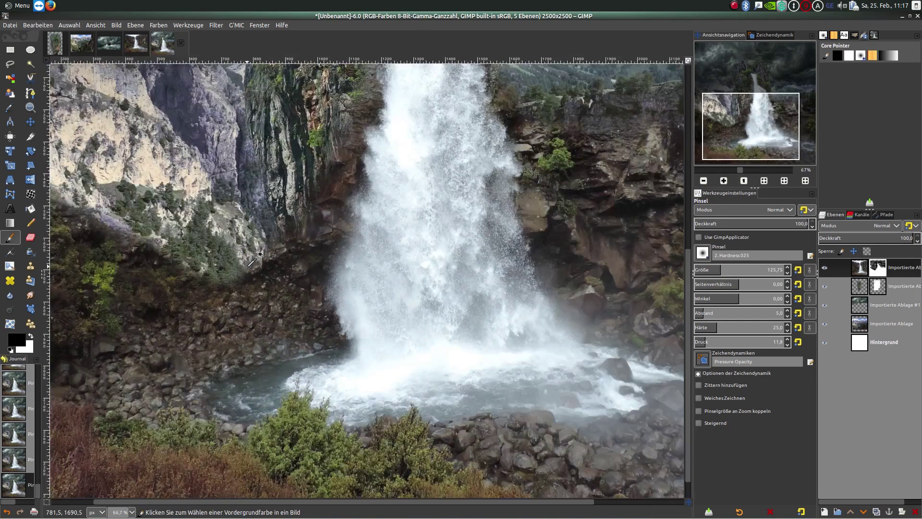
pyautogui.scroll(3, 169, 262)
pyautogui.scroll(1, 154, 214)
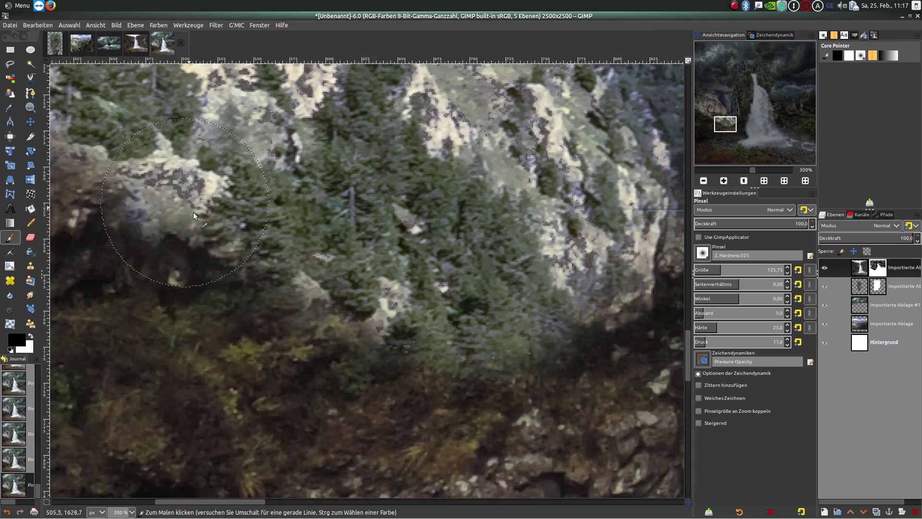
pyautogui.scroll(-1, 280, 227)
pyautogui.scroll(1, 288, 220)
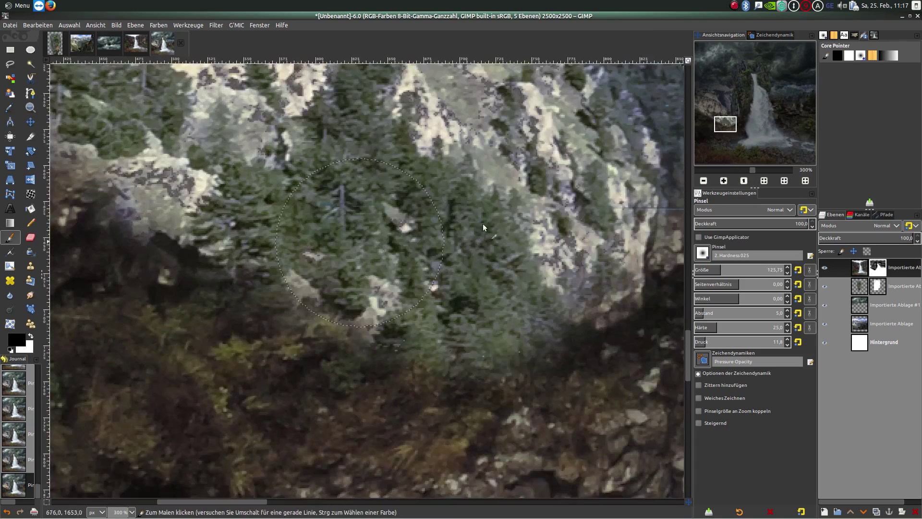
pyautogui.click(864, 292)
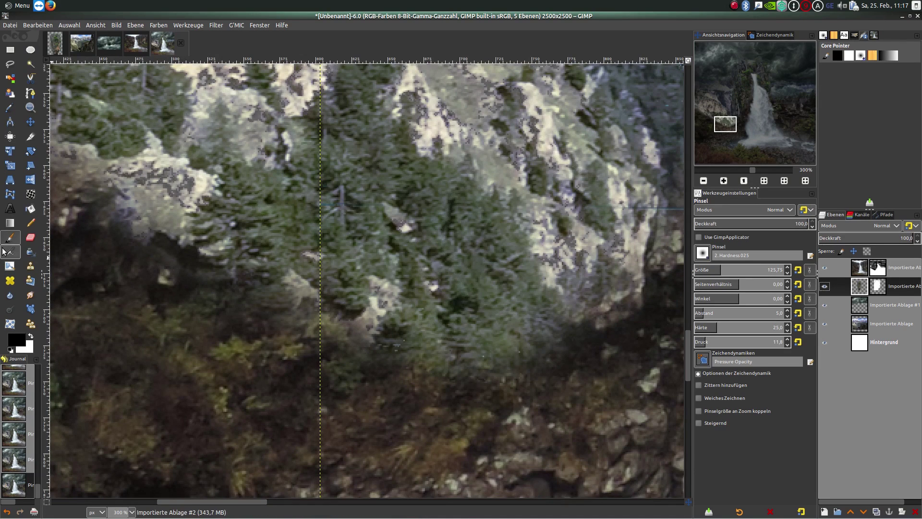
# Erase stray spots along the rock edge with a 31 px Eraser.
pyautogui.click(23, 237)
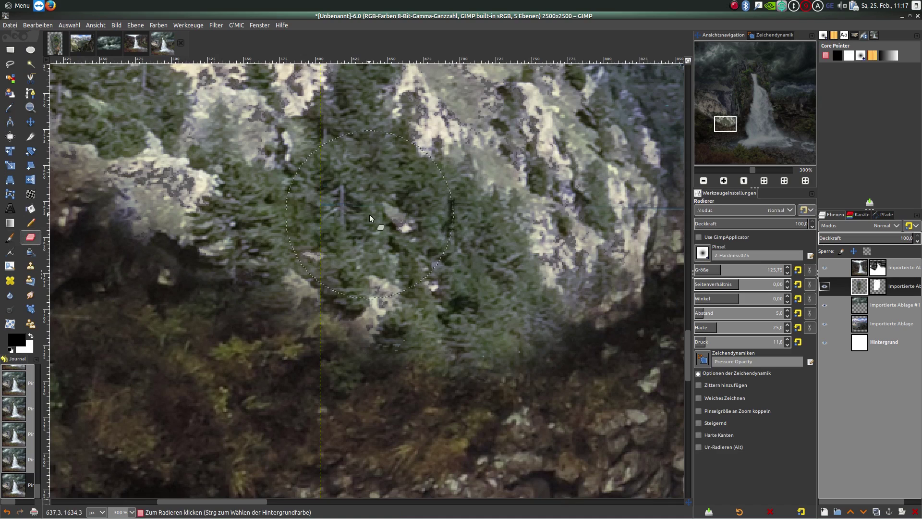
pyautogui.click(618, 208)
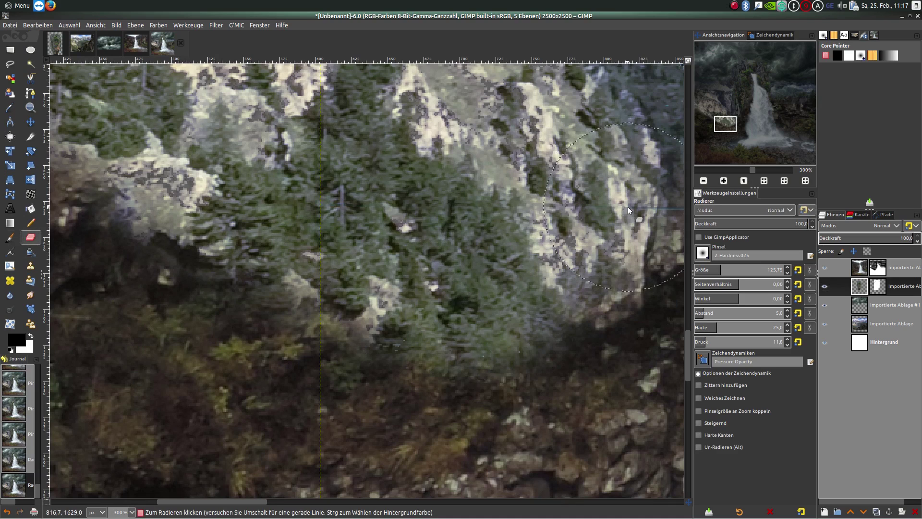
pyautogui.click(705, 270)
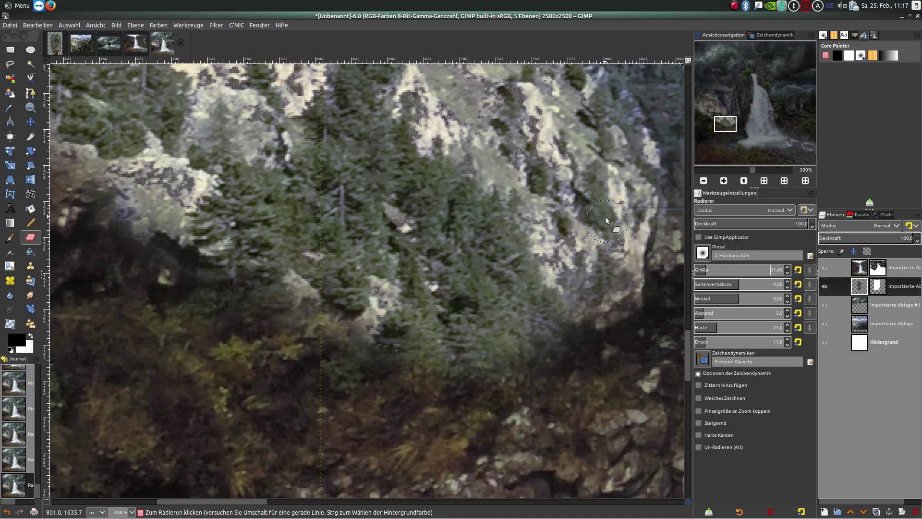
pyautogui.click(647, 215)
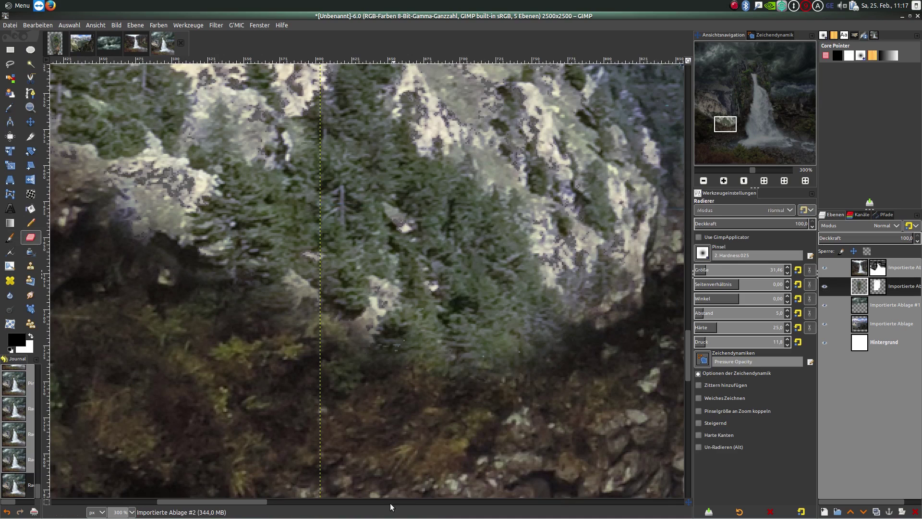
pyautogui.moveTo(234, 501); pyautogui.dragTo(301, 501)
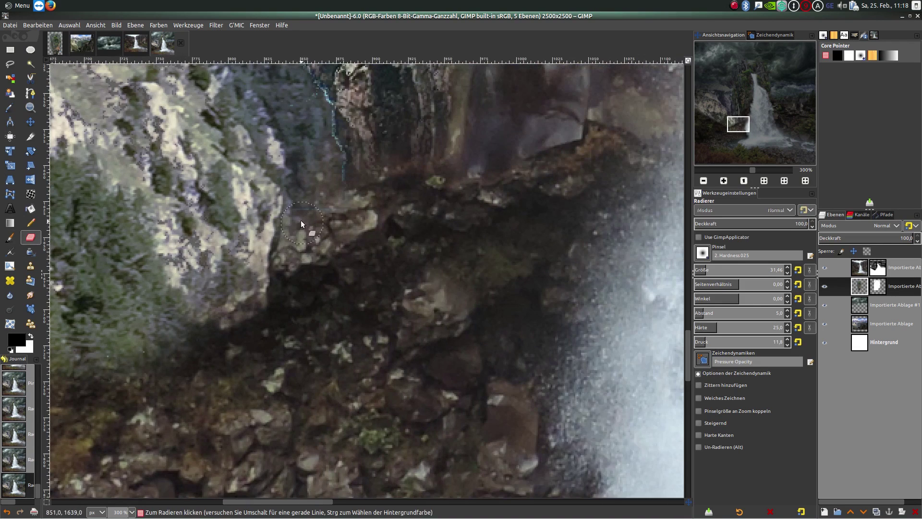
pyautogui.click(318, 204)
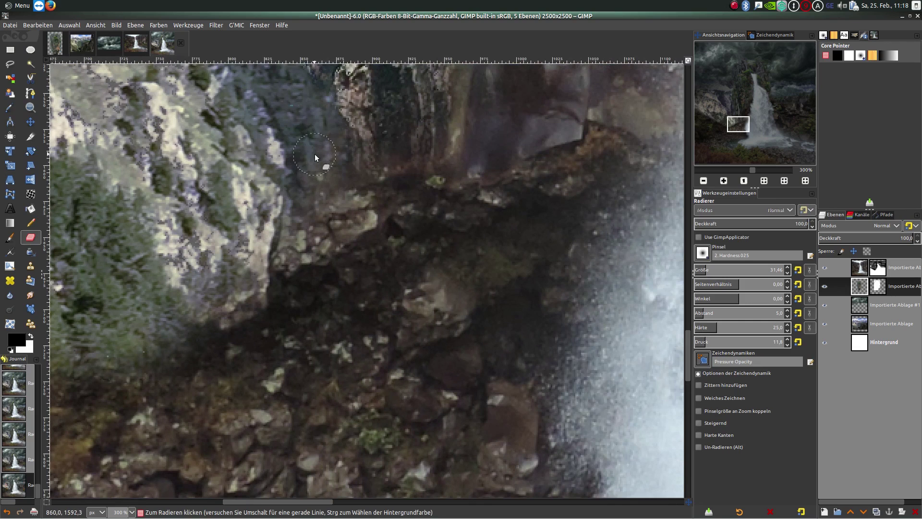
# Zoom in to clean stray pixels and the dark fringe beside the waterfall's rock.
pyautogui.scroll(4, 311, 192)
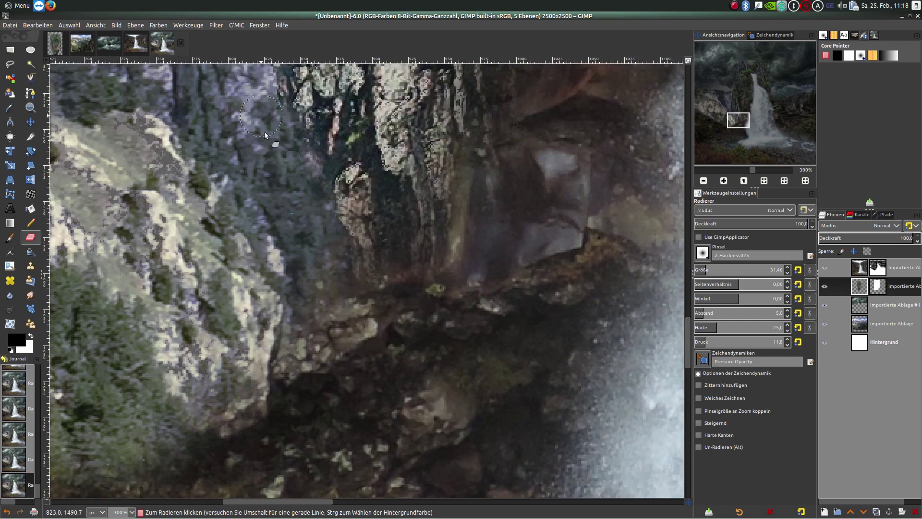
pyautogui.scroll(8, 264, 135)
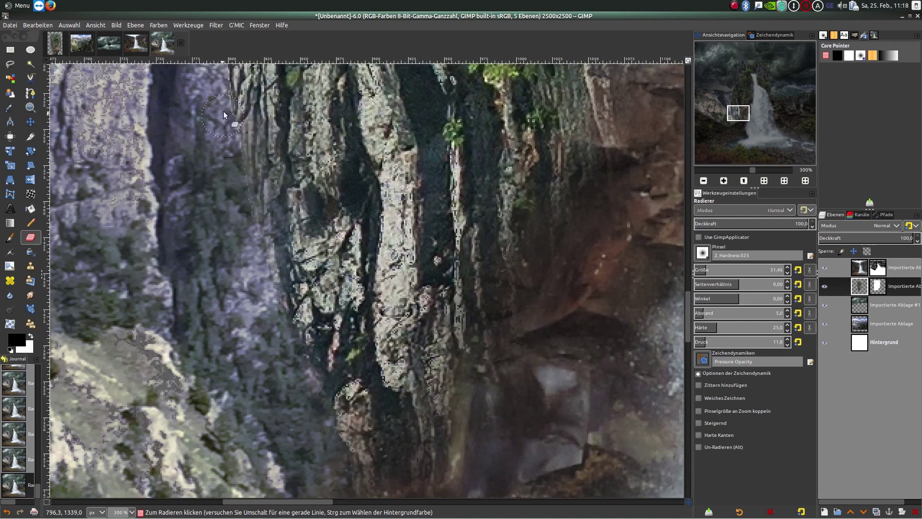
pyautogui.scroll(8, 243, 309)
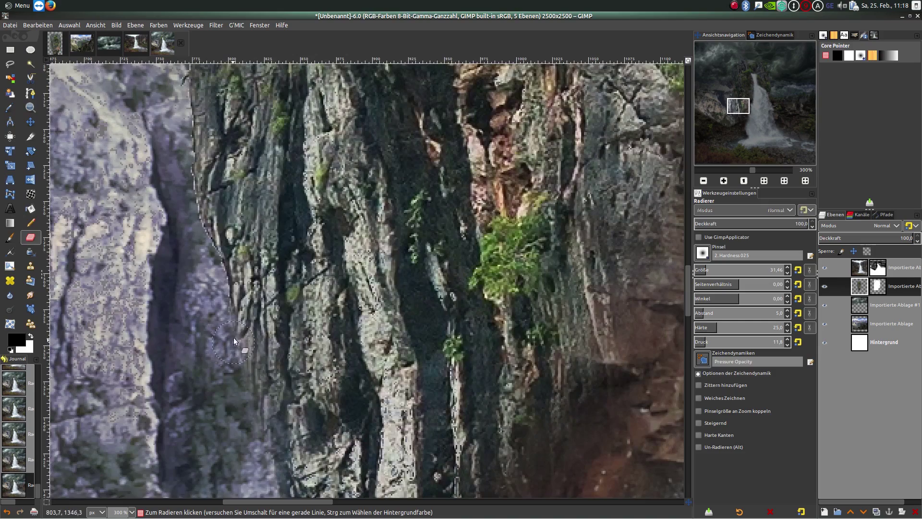
pyautogui.scroll(8, 170, 205)
pyautogui.moveTo(195, 110); pyautogui.dragTo(217, 469)
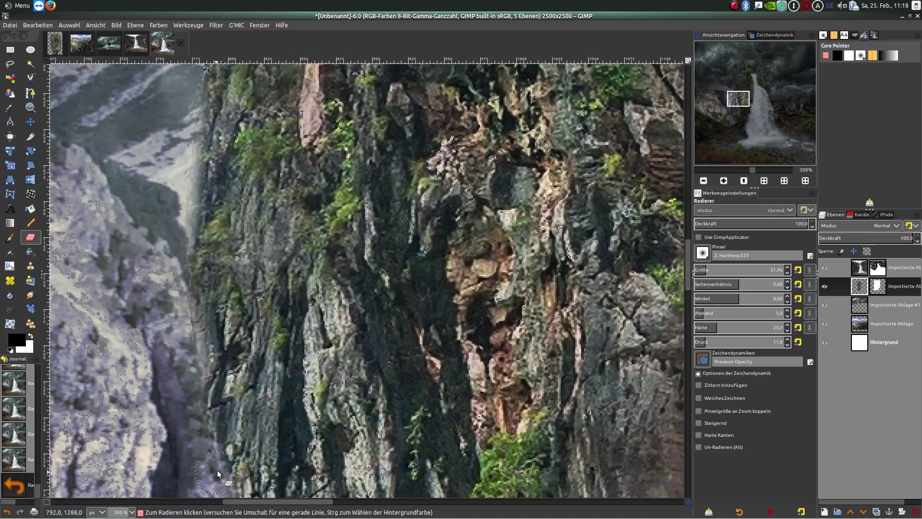
pyautogui.scroll(-2, 217, 469)
pyautogui.scroll(-2, 226, 454)
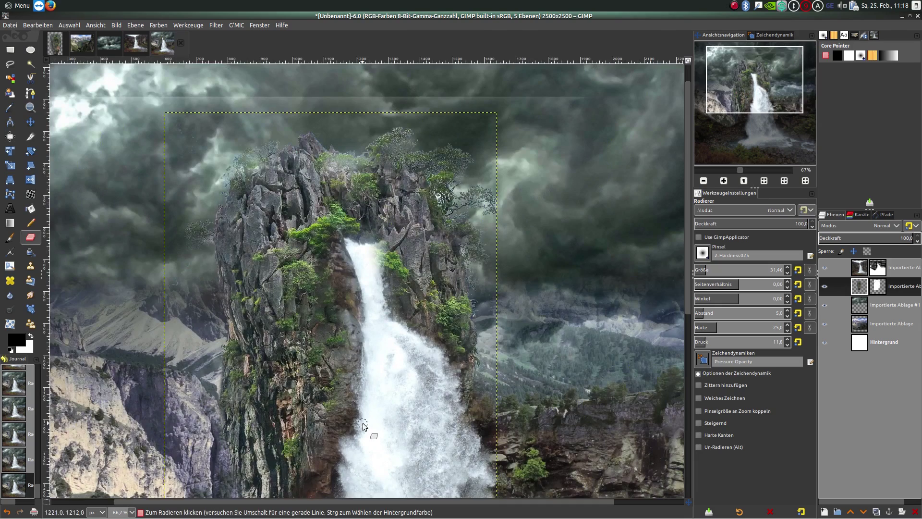
pyautogui.scroll(4, 469, 413)
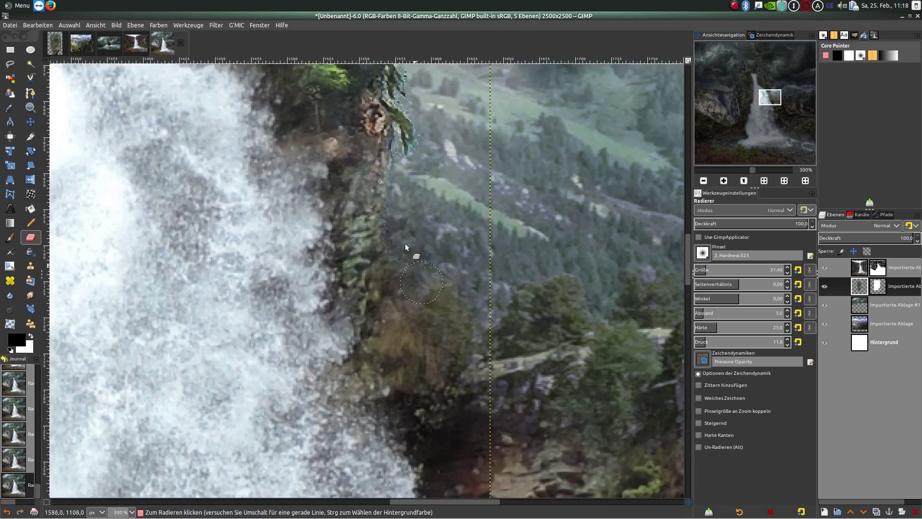
pyautogui.moveTo(380, 153); pyautogui.dragTo(380, 201)
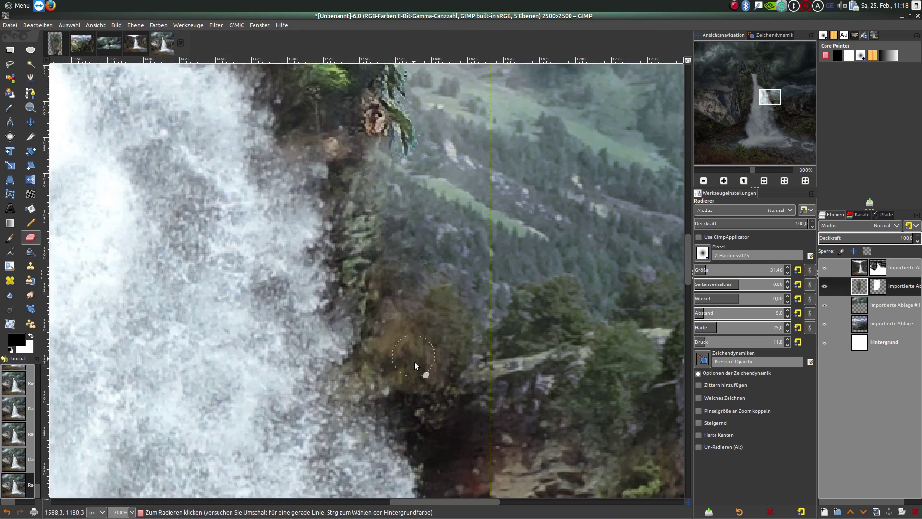
pyautogui.scroll(1, 386, 264)
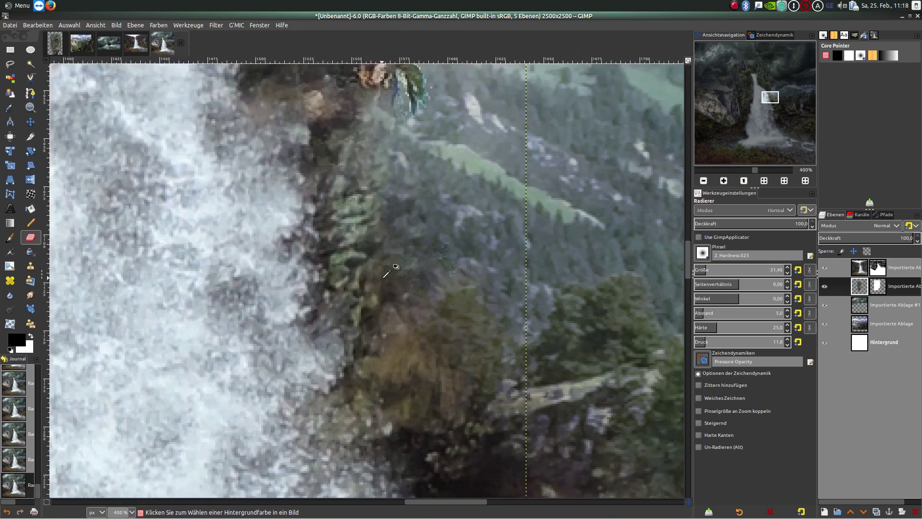
pyautogui.scroll(1, 385, 263)
pyautogui.scroll(-4, 387, 260)
pyautogui.scroll(-3, 399, 252)
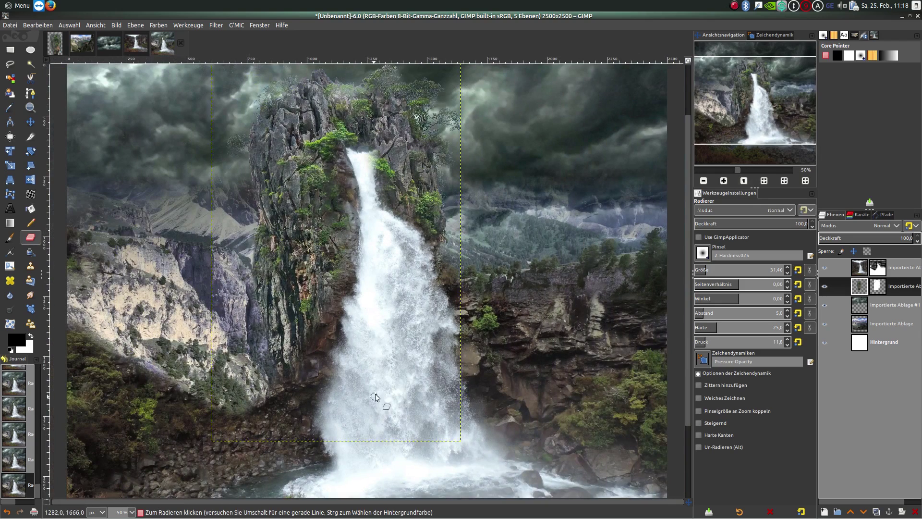
pyautogui.press('ctrl')
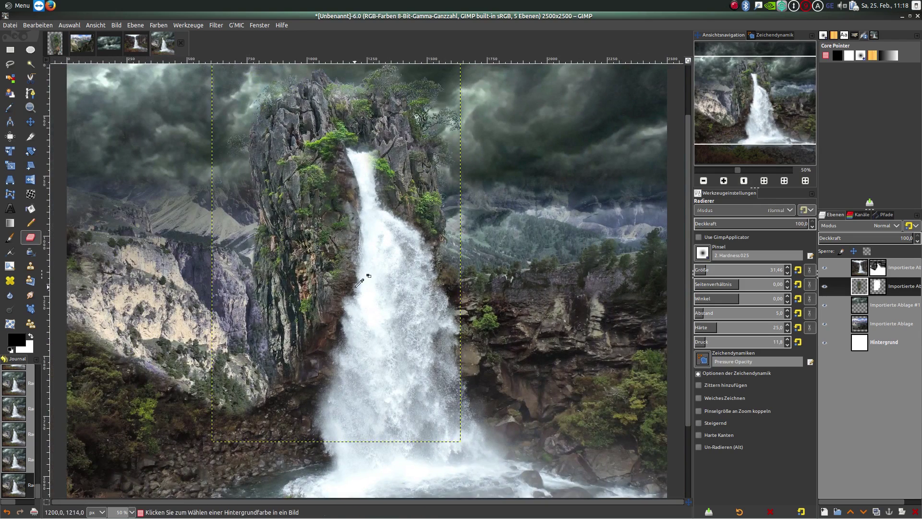
pyautogui.scroll(-1, 360, 281)
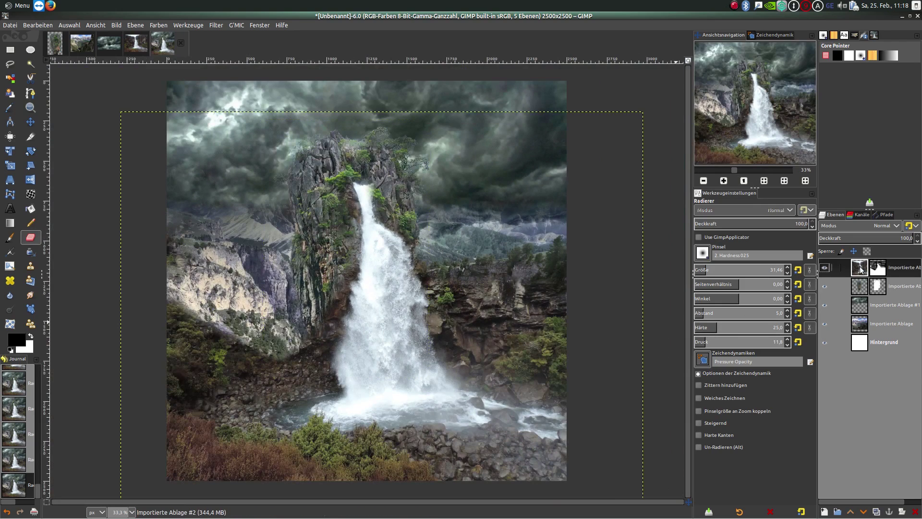
# Apply the layer masks of Importierte Ablage #3 and #2, then duplicate #2.
pyautogui.click(882, 269)
pyautogui.rightClick(883, 269)
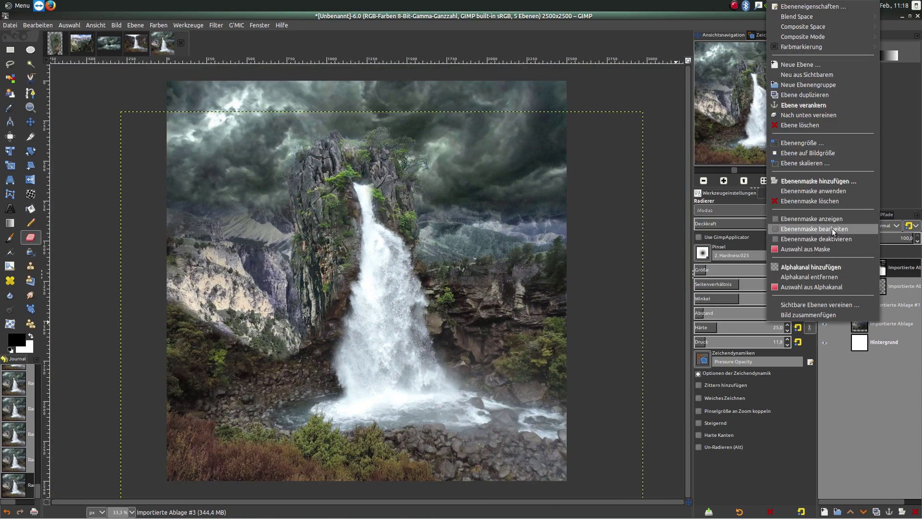
pyautogui.click(817, 190)
pyautogui.click(873, 287)
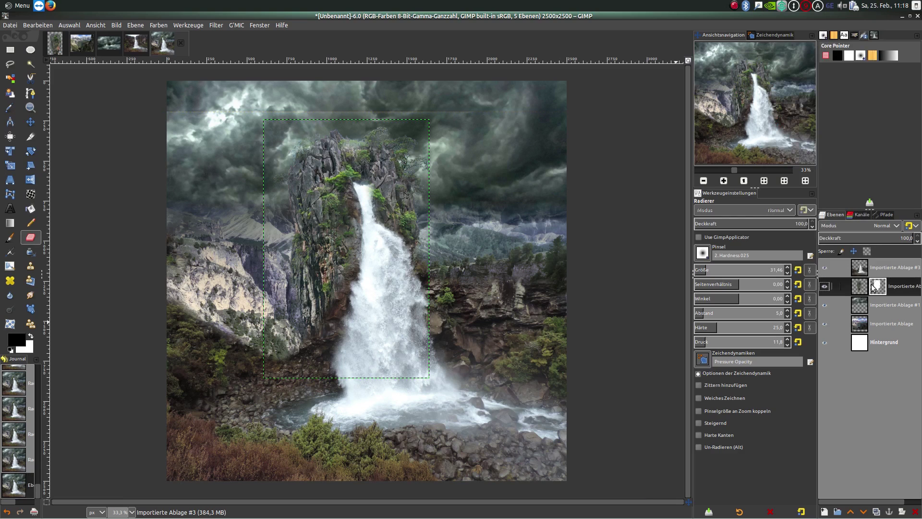
pyautogui.rightClick(876, 287)
pyautogui.click(827, 191)
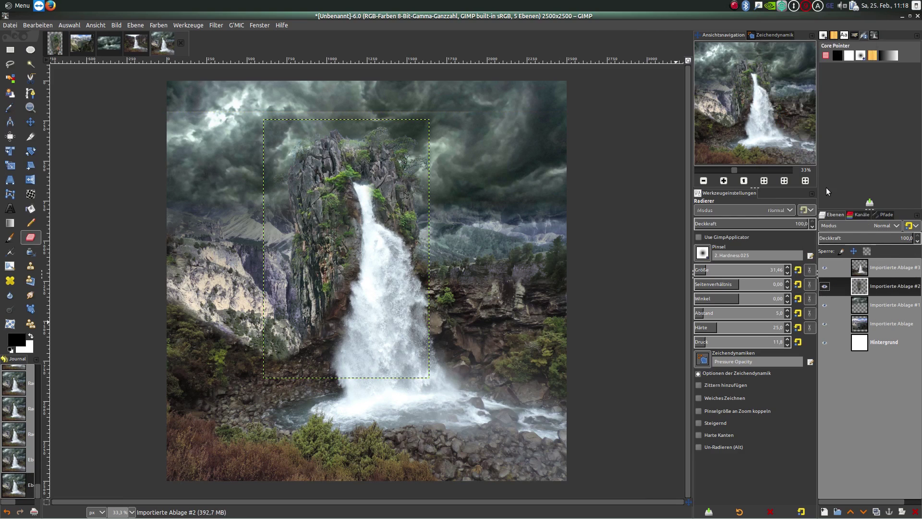
pyautogui.click(876, 512)
# Select Importierte Ablage #2's outline from its alpha, fill it with white, and clear the selection.
pyautogui.click(860, 305)
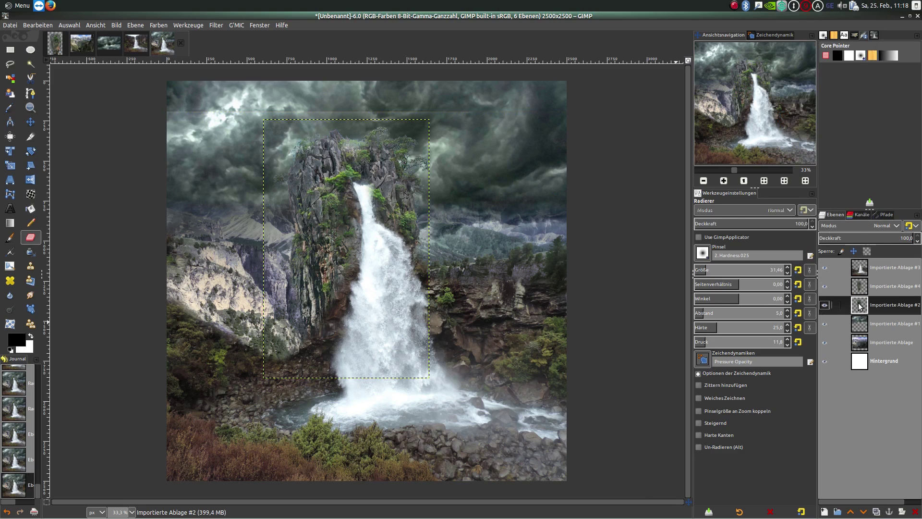
pyautogui.rightClick(860, 306)
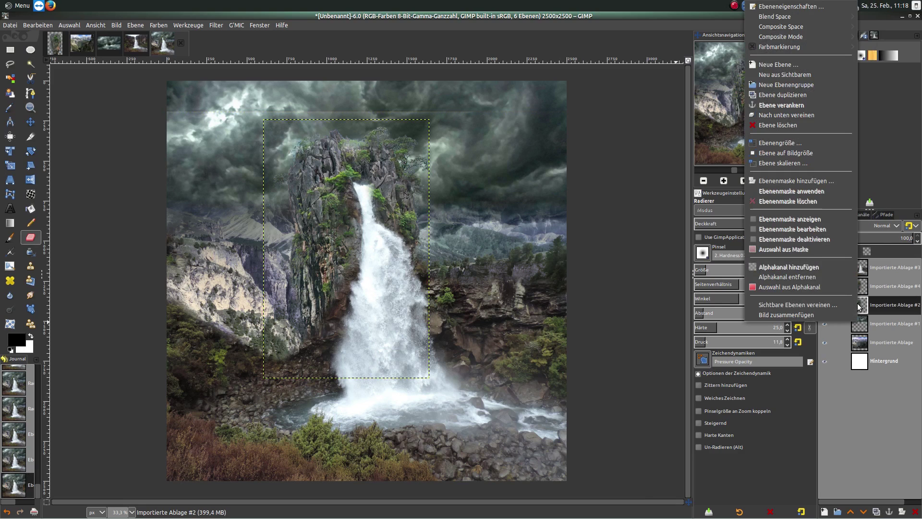
pyautogui.click(806, 287)
pyautogui.moveTo(30, 345)
pyautogui.mouseDown()
pyautogui.moveTo(323, 252)
pyautogui.moveTo(331, 259)
pyautogui.mouseUp()
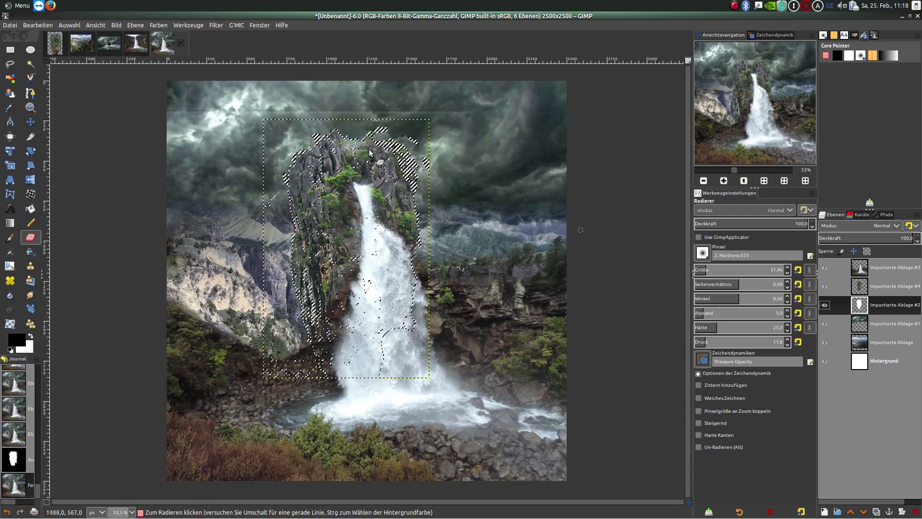
pyautogui.click(73, 24)
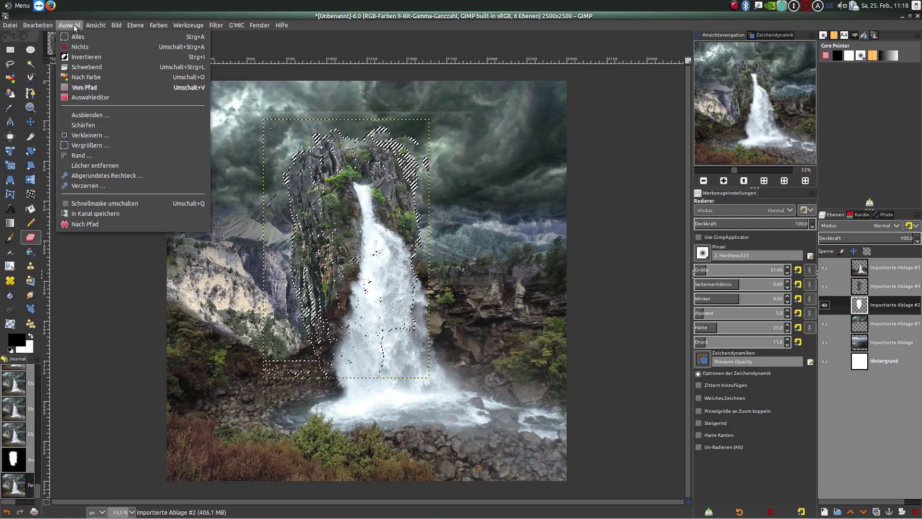
pyautogui.click(79, 46)
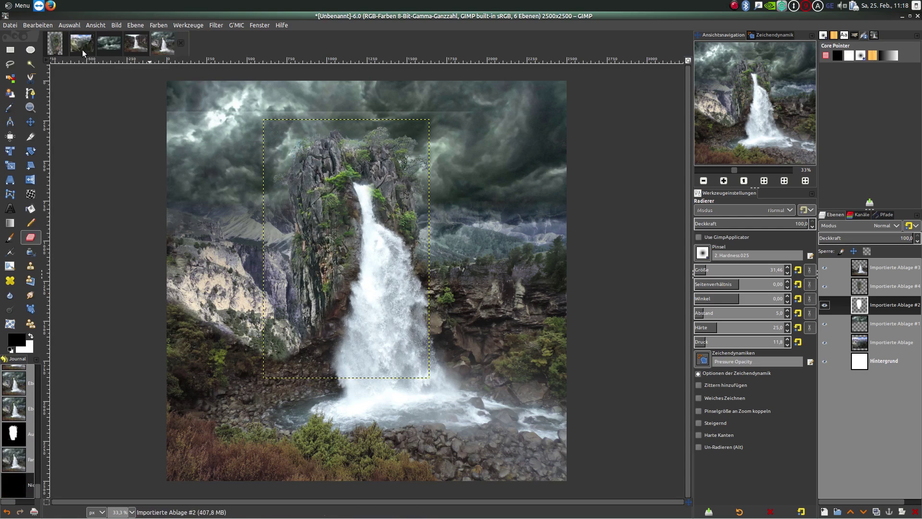
pyautogui.rightClick(853, 304)
# Fit the layer to the full canvas, then toggle layers #4 and #3 to compare.
pyautogui.click(810, 149)
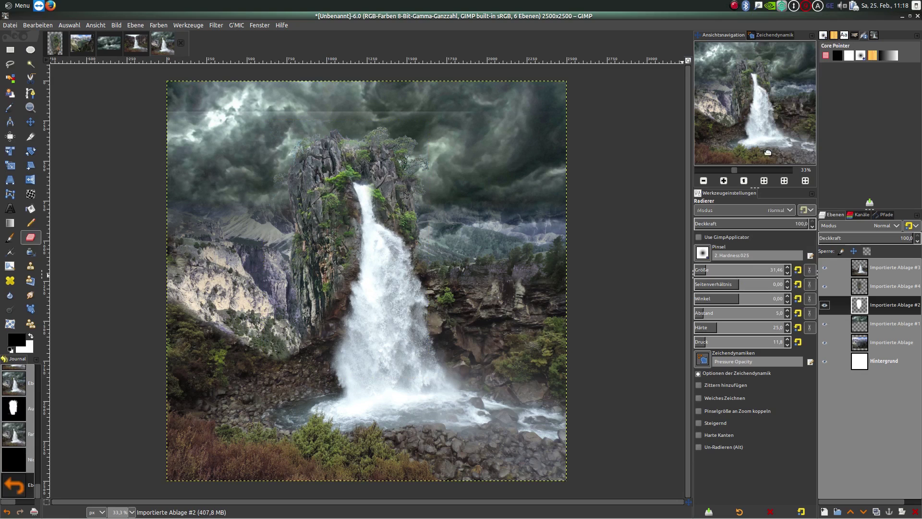
pyautogui.click(826, 287)
pyautogui.click(824, 305)
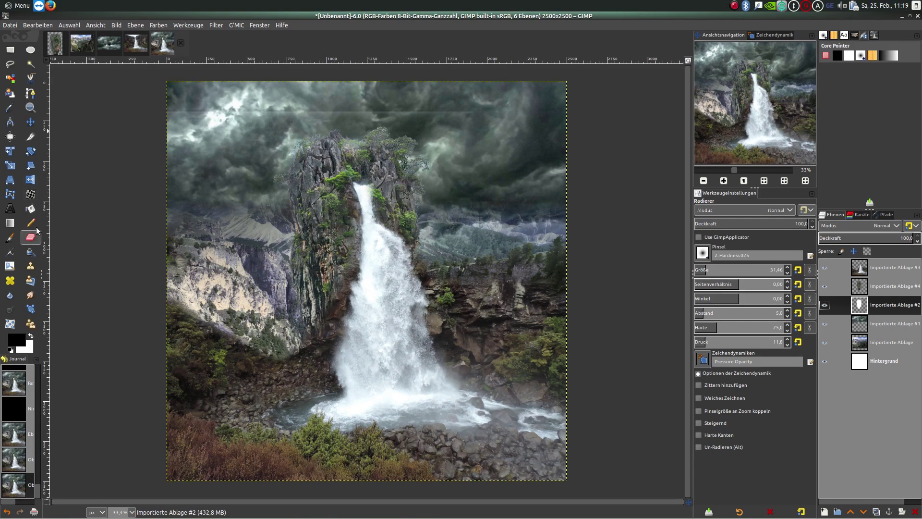
pyautogui.click(825, 267)
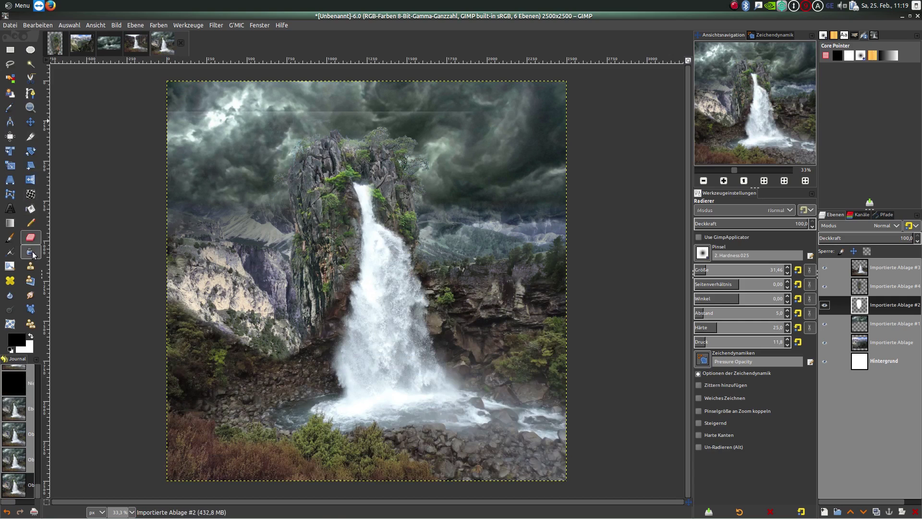
# With a ~369 px eraser, erase the top sky on layers #2 and #3, reselecting layer #2.
pyautogui.click(744, 268)
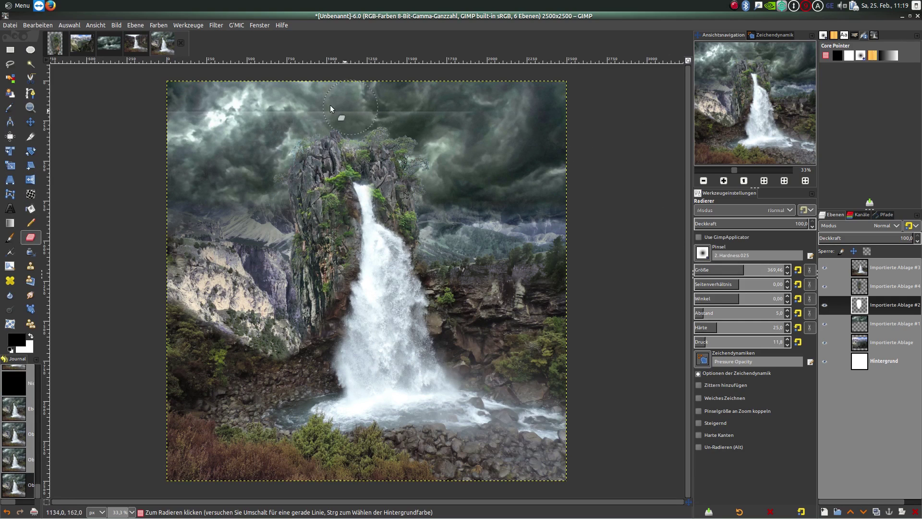
pyautogui.click(444, 112)
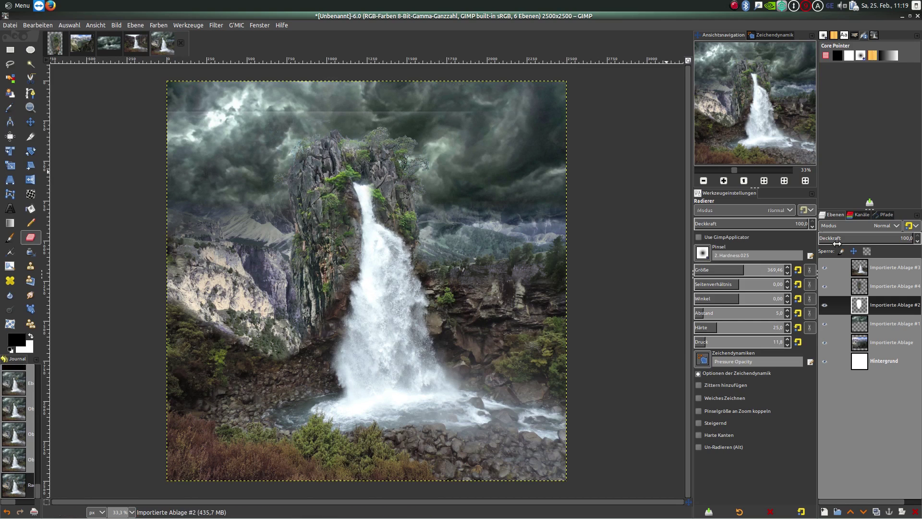
pyautogui.click(861, 268)
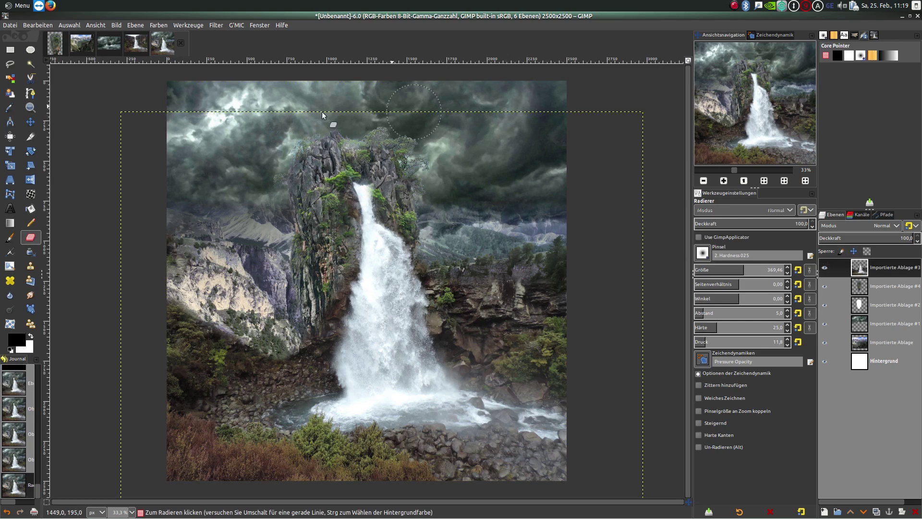
pyautogui.moveTo(360, 111); pyautogui.dragTo(701, 108)
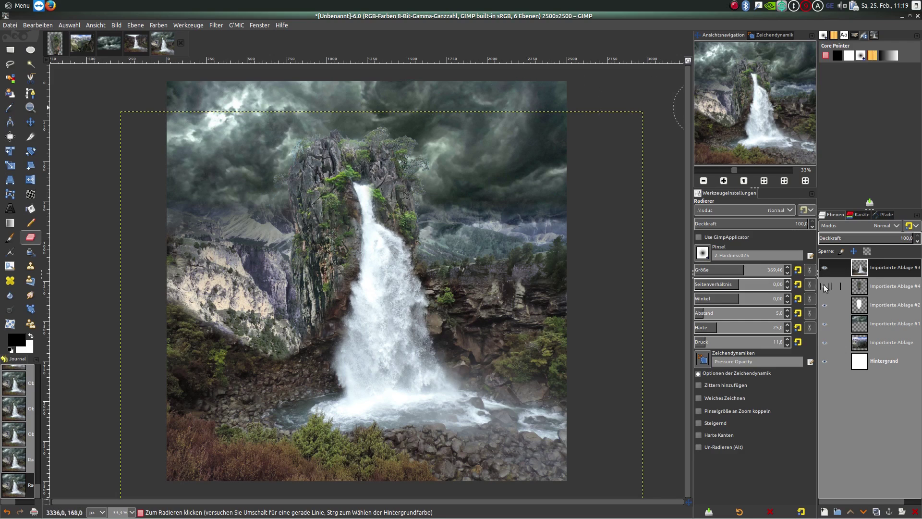
pyautogui.click(860, 290)
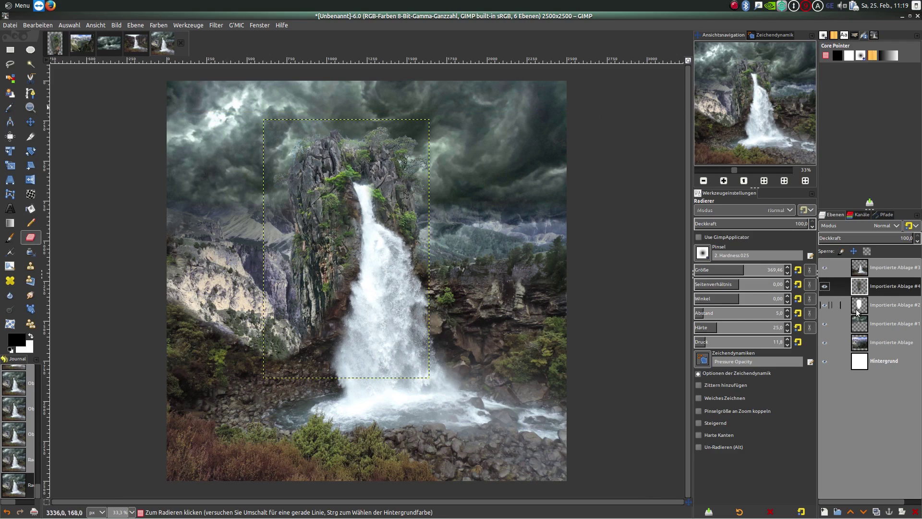
pyautogui.click(857, 307)
# Blur layer #2 with a ~26 px Gaussian blur and drag the thunderstorm image into the composite.
pyautogui.click(215, 25)
pyautogui.moveTo(241, 85)
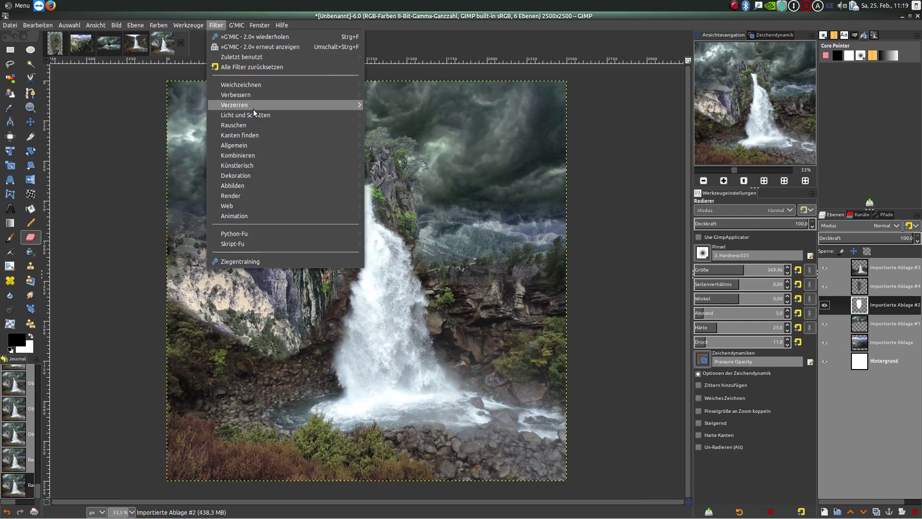
pyautogui.click(419, 85)
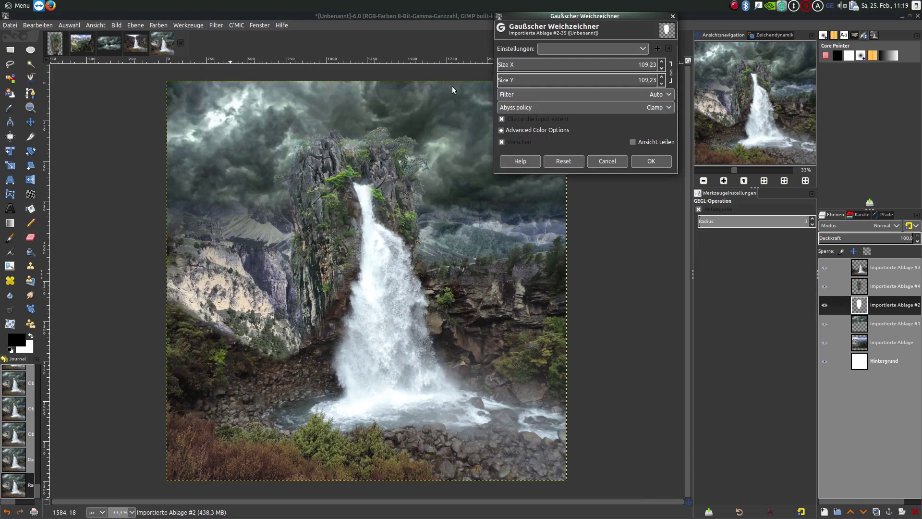
pyautogui.click(524, 64)
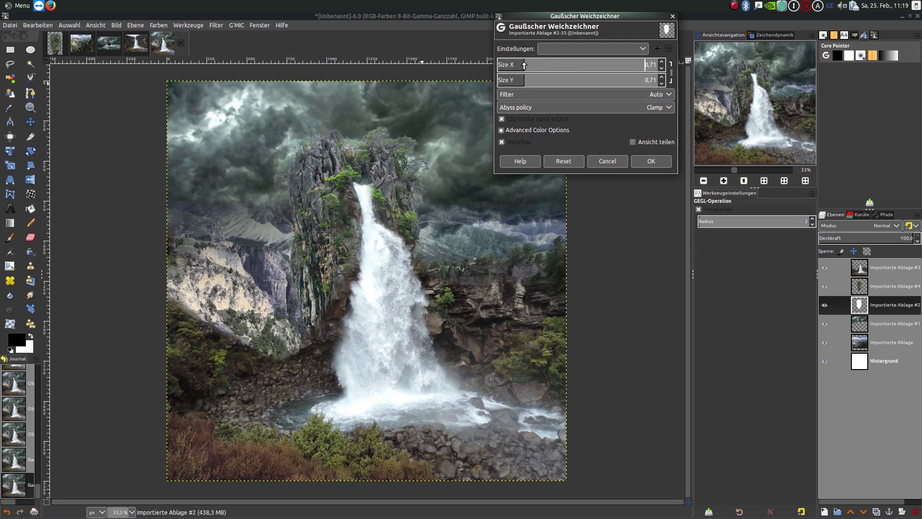
pyautogui.moveTo(524, 65); pyautogui.dragTo(600, 65)
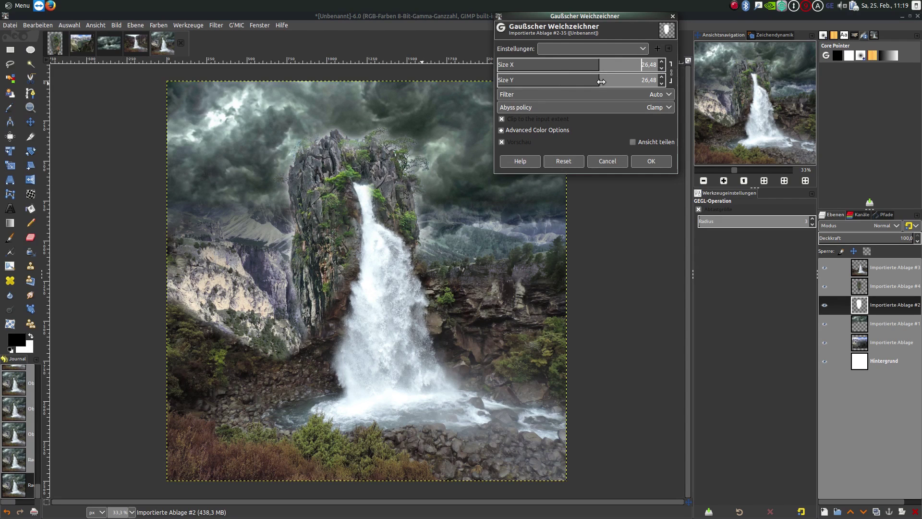
pyautogui.click(648, 162)
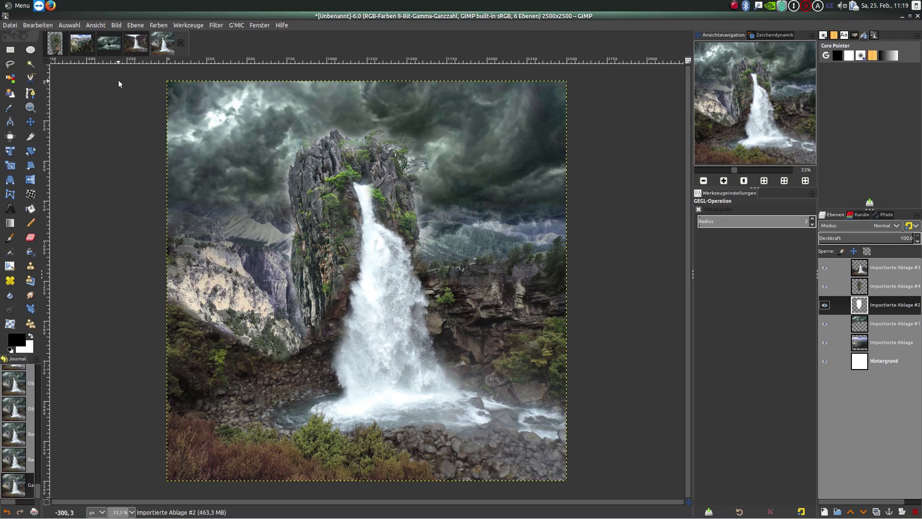
pyautogui.moveTo(111, 50); pyautogui.dragTo(365, 193)
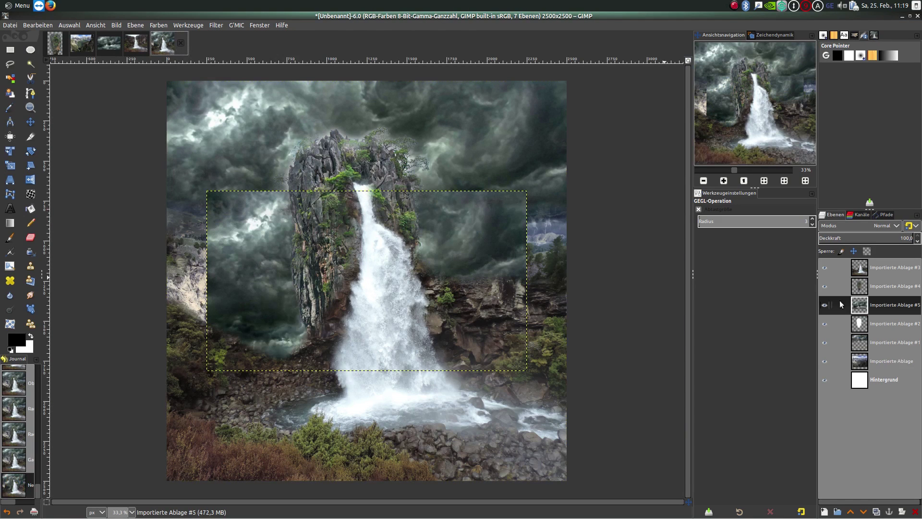
# Move the storm-cloud layer to the top and scale it to about 2717×1023 px.
pyautogui.moveTo(860, 308); pyautogui.dragTo(860, 263)
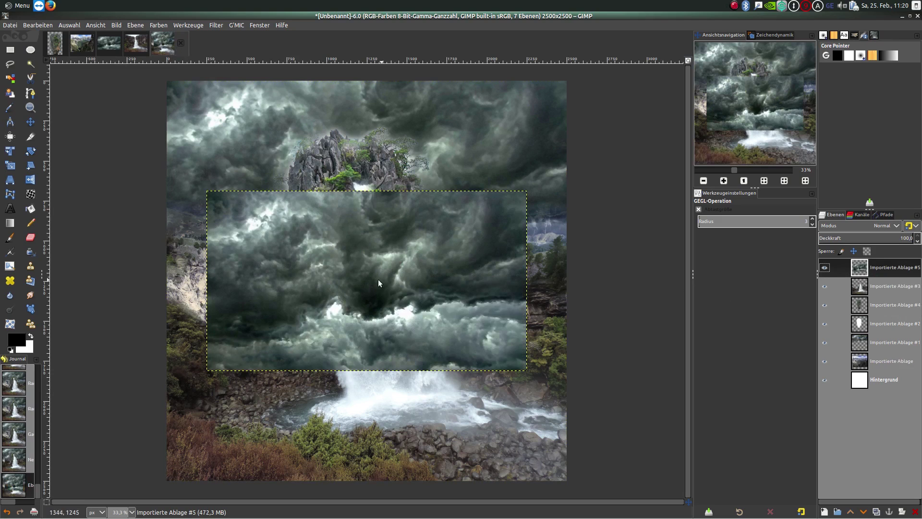
pyautogui.click(10, 165)
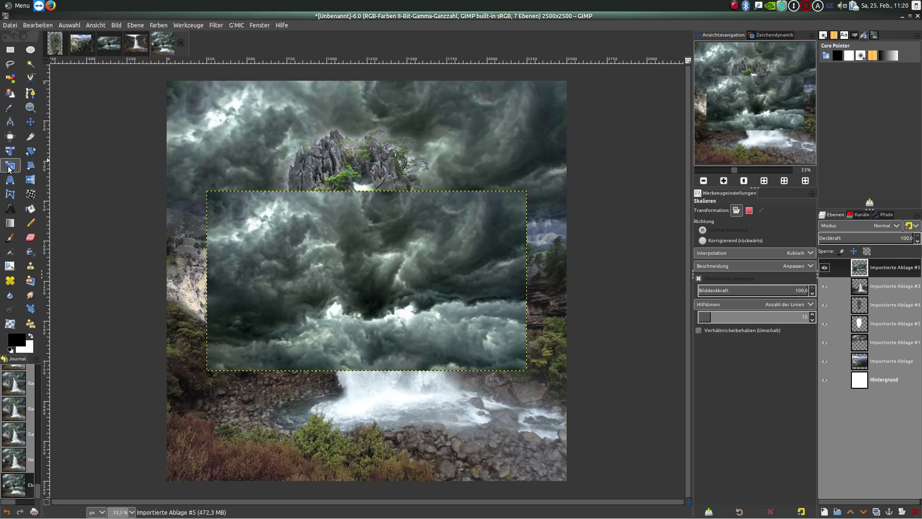
pyautogui.click(235, 276)
pyautogui.moveTo(207, 281); pyautogui.dragTo(147, 281)
pyautogui.moveTo(538, 281); pyautogui.dragTo(596, 283)
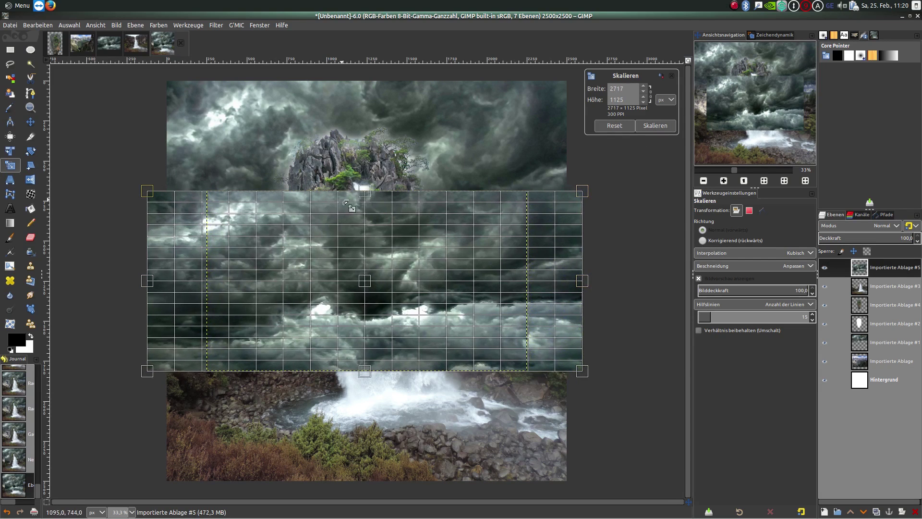
pyautogui.moveTo(365, 191); pyautogui.dragTo(365, 161)
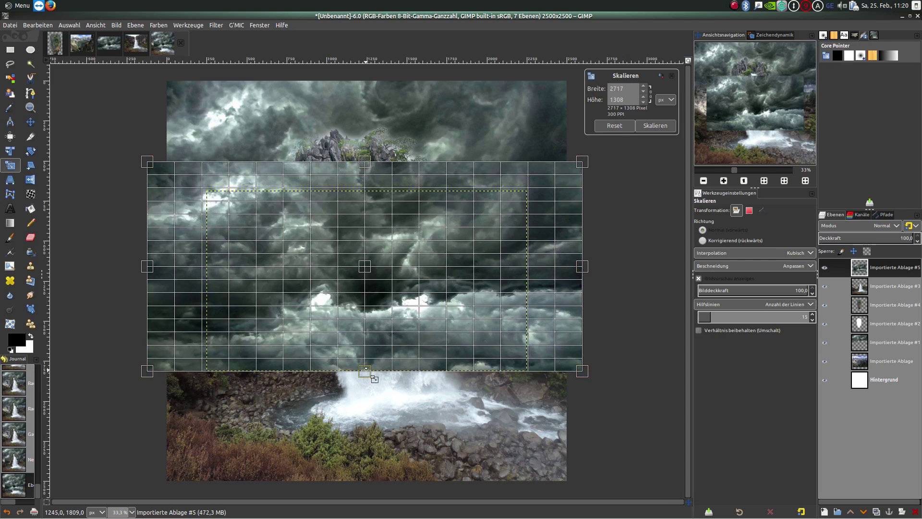
pyautogui.moveTo(365, 370); pyautogui.dragTo(364, 325)
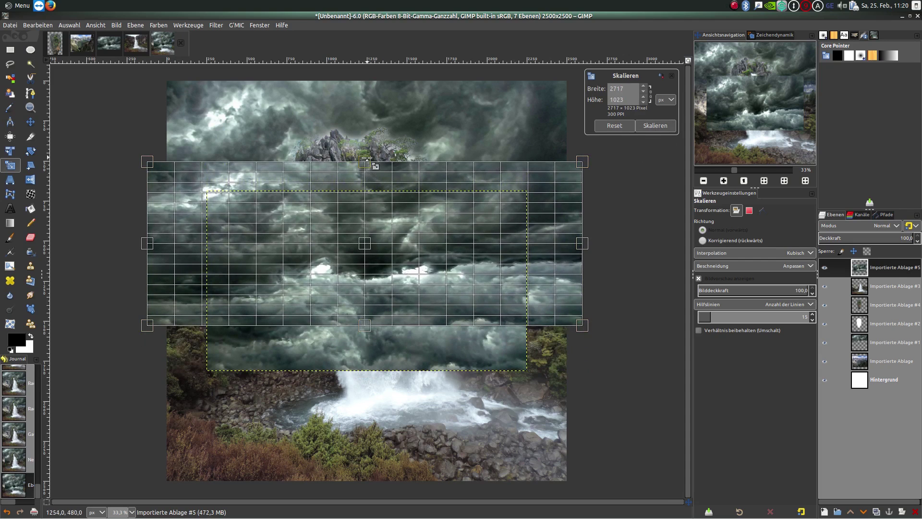
pyautogui.moveTo(364, 162); pyautogui.dragTo(364, 130)
pyautogui.click(661, 127)
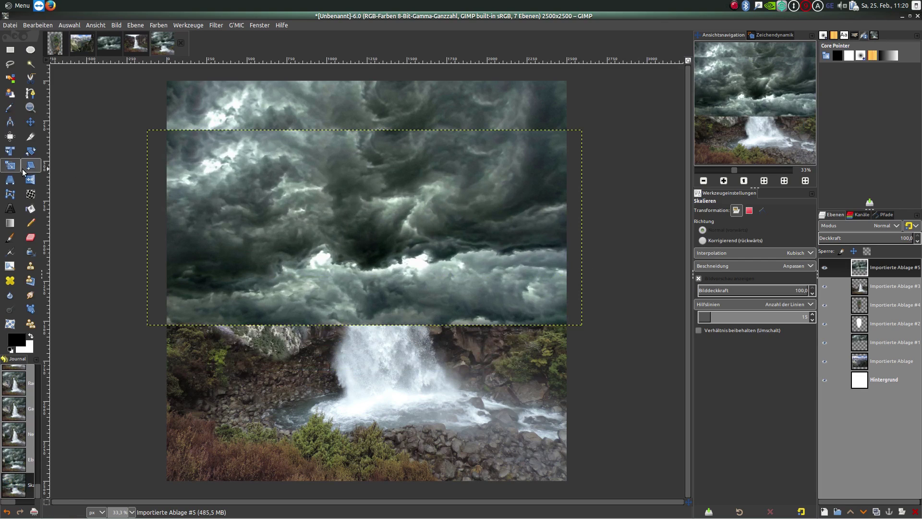
# Add a white layer mask to the storm-cloud layer.
pyautogui.click(10, 223)
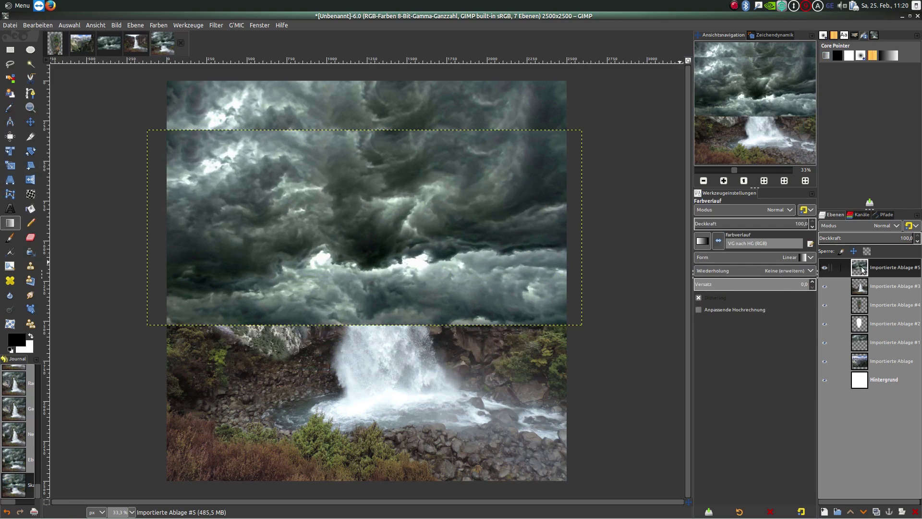
pyautogui.rightClick(883, 269)
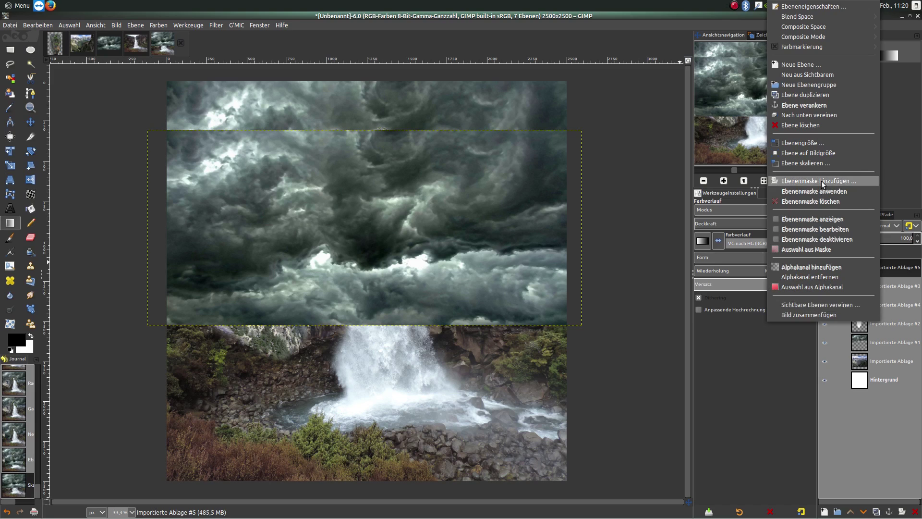
pyautogui.click(824, 182)
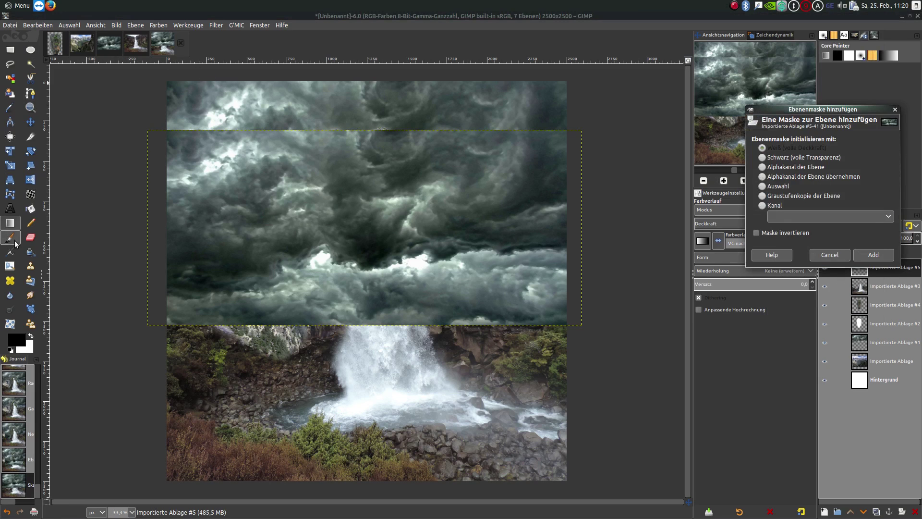
pyautogui.click(873, 254)
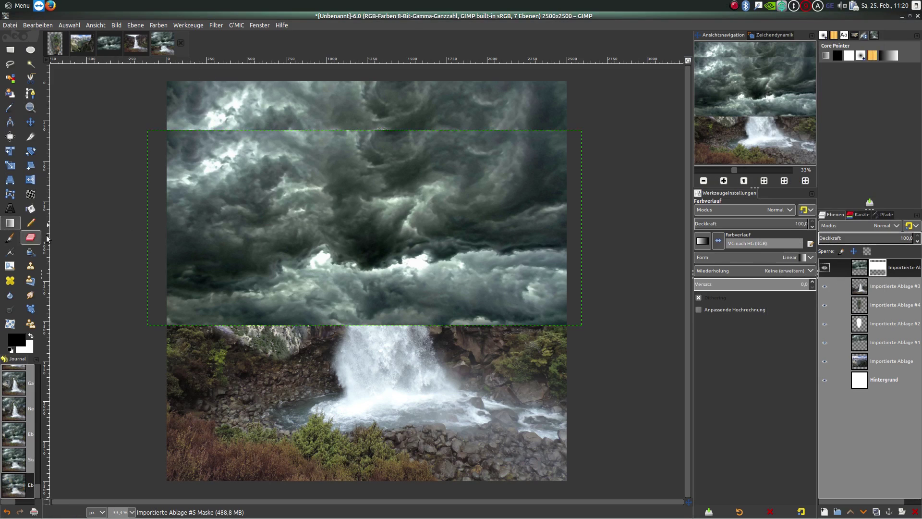
# Draw a Bi-linear gradient on the mask fading the clouds over the waterfall.
pyautogui.click(812, 256)
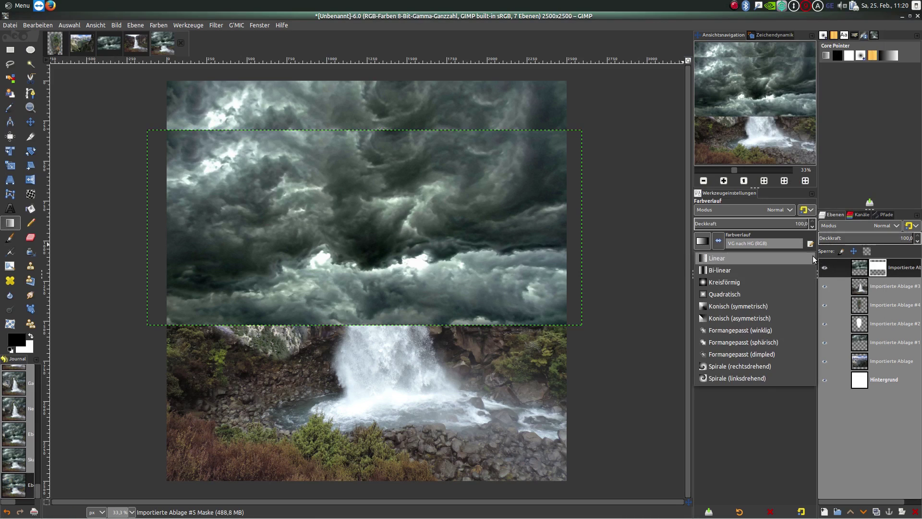
pyautogui.click(747, 272)
pyautogui.moveTo(372, 234)
pyautogui.mouseDown()
pyautogui.moveTo(414, 278)
pyautogui.moveTo(383, 293)
pyautogui.moveTo(373, 351)
pyautogui.mouseUp()
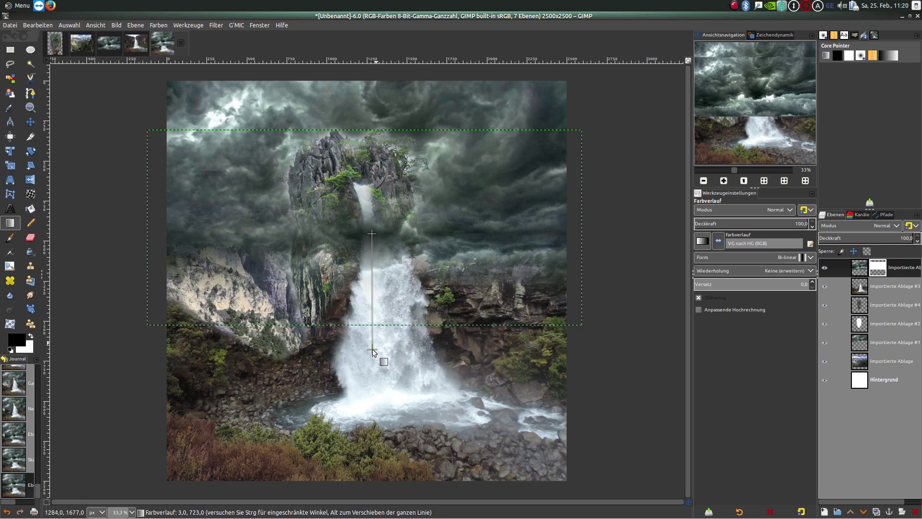
pyautogui.moveTo(373, 351); pyautogui.dragTo(381, 361)
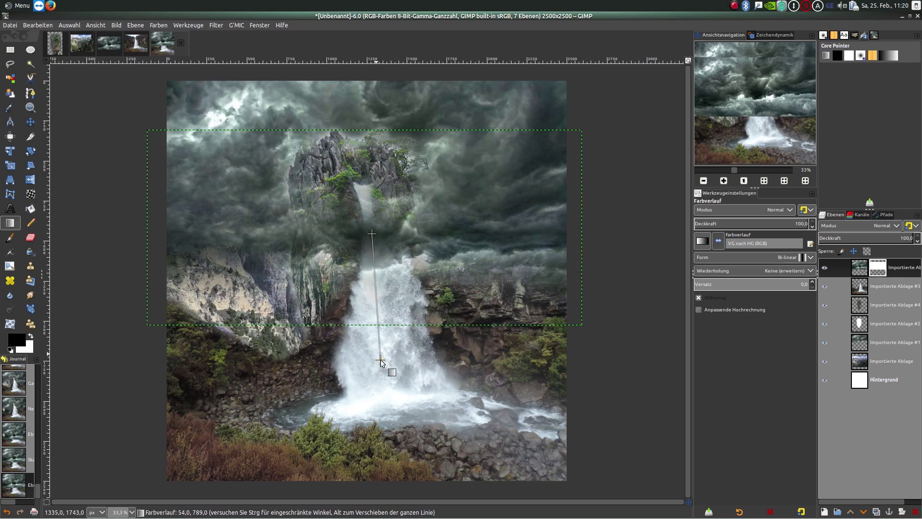
pyautogui.moveTo(372, 233); pyautogui.dragTo(371, 213)
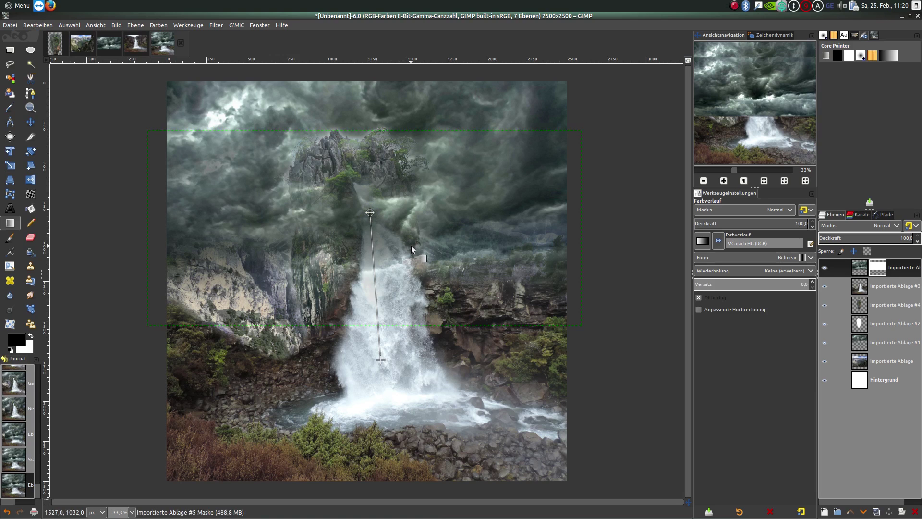
pyautogui.press('Return')
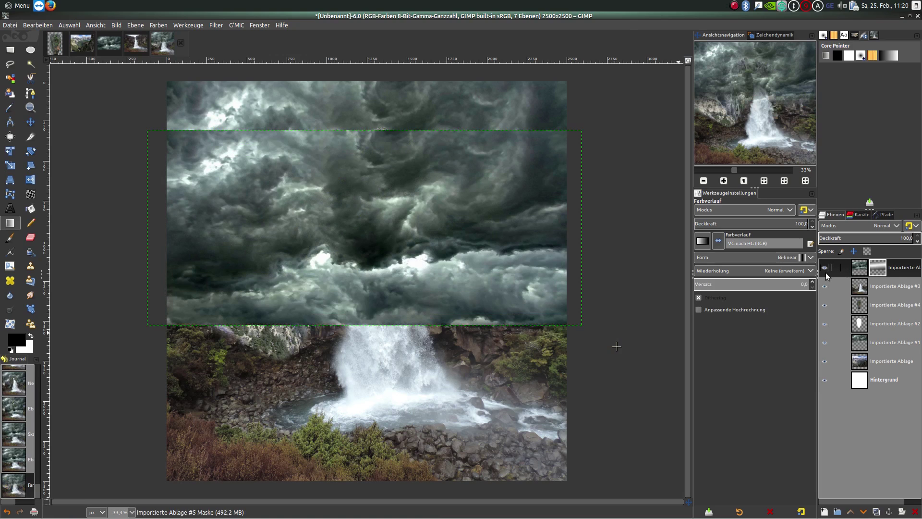
# Replace that gradient with a new one running from the cliff down to the waterfall base.
pyautogui.hotkey('ctrl', 'z')
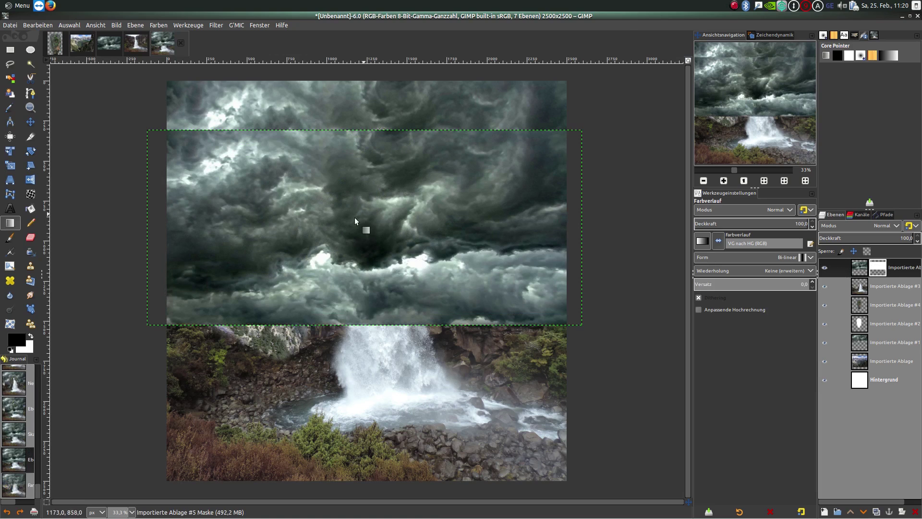
pyautogui.moveTo(370, 217)
pyautogui.mouseDown()
pyautogui.moveTo(339, 265)
pyautogui.moveTo(380, 366)
pyautogui.mouseUp()
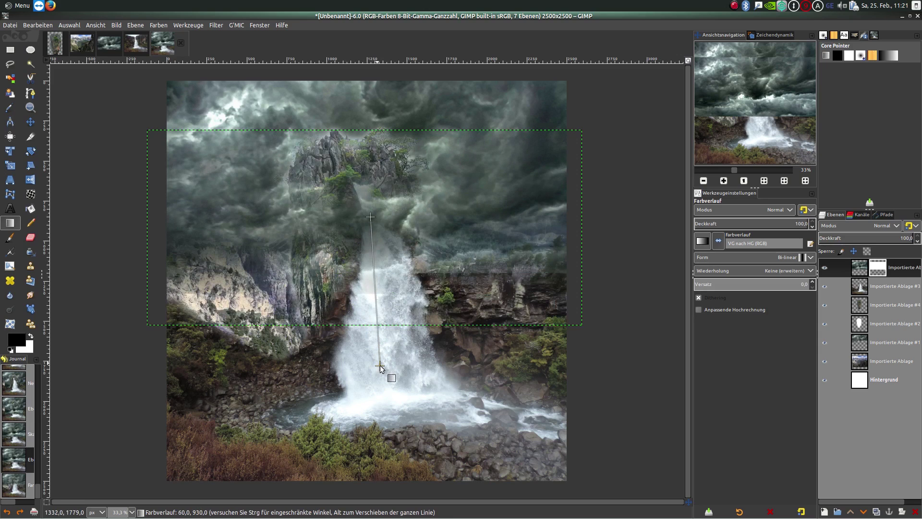
pyautogui.moveTo(370, 217); pyautogui.dragTo(372, 207)
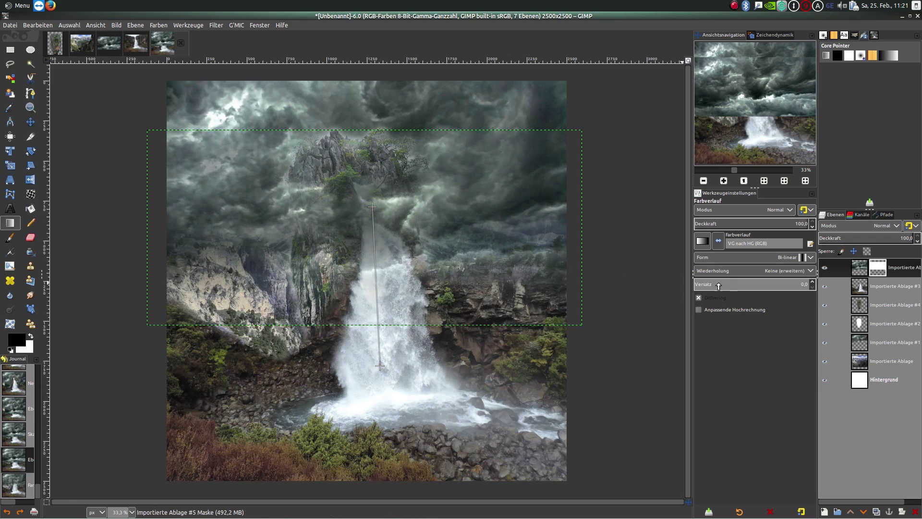
pyautogui.press('Return')
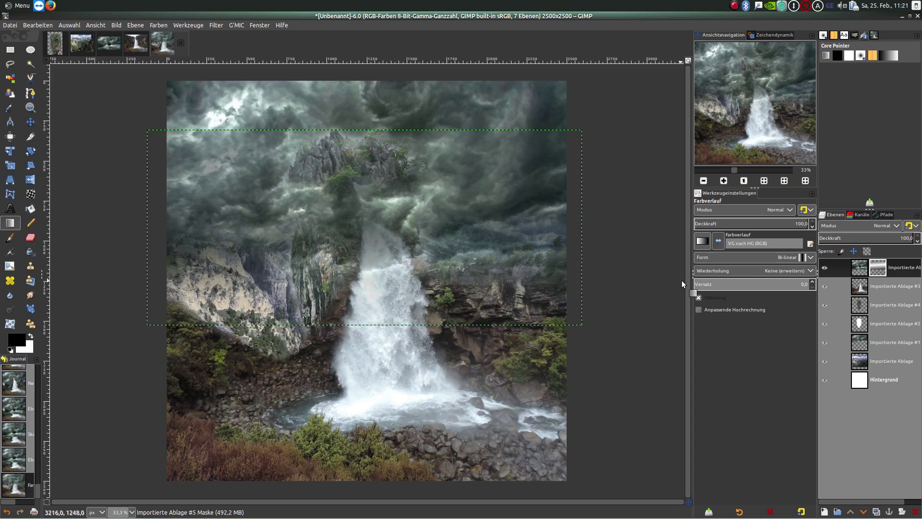
# Try Apply Layer Mask on the top layer, then undo an accidental white fill.
pyautogui.rightClick(878, 263)
pyautogui.click(887, 268)
pyautogui.rightClick(887, 268)
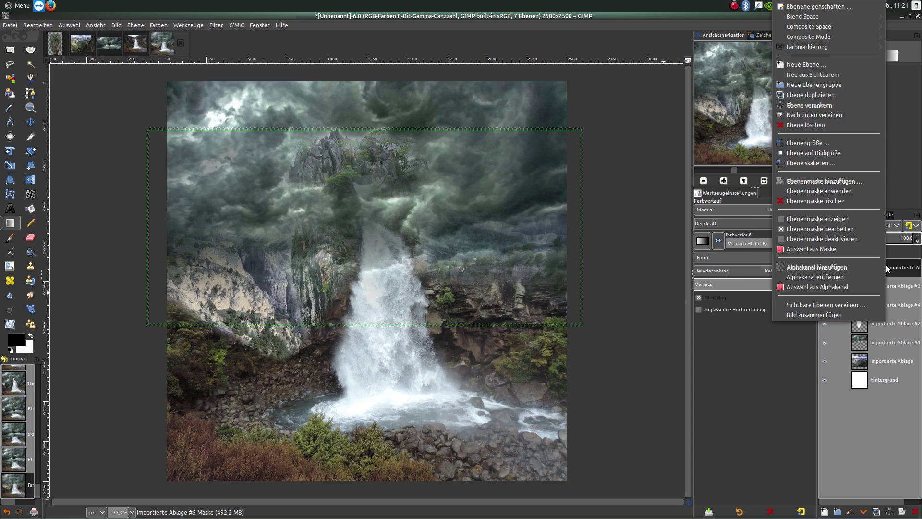
pyautogui.click(836, 191)
pyautogui.hotkey('ctrl', '.')
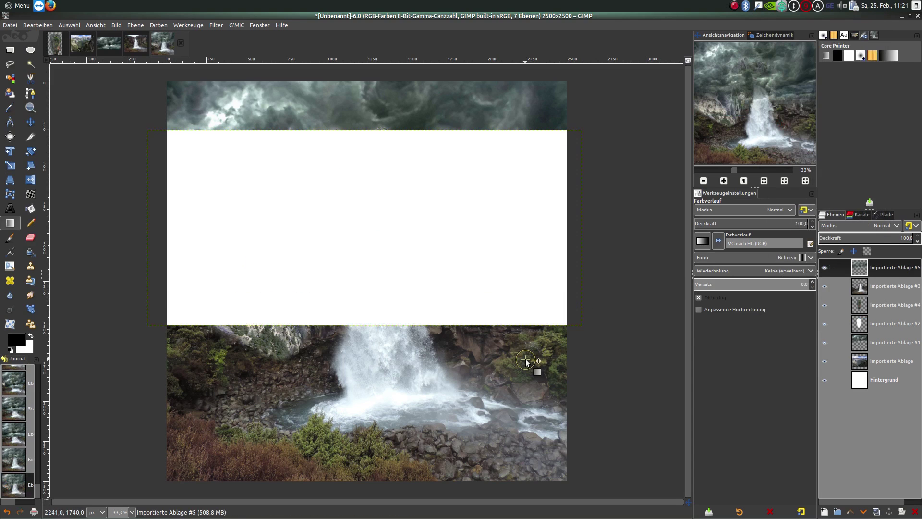
pyautogui.hotkey('ctrl', 'z')
pyautogui.hotkey('ctrl', 'z')
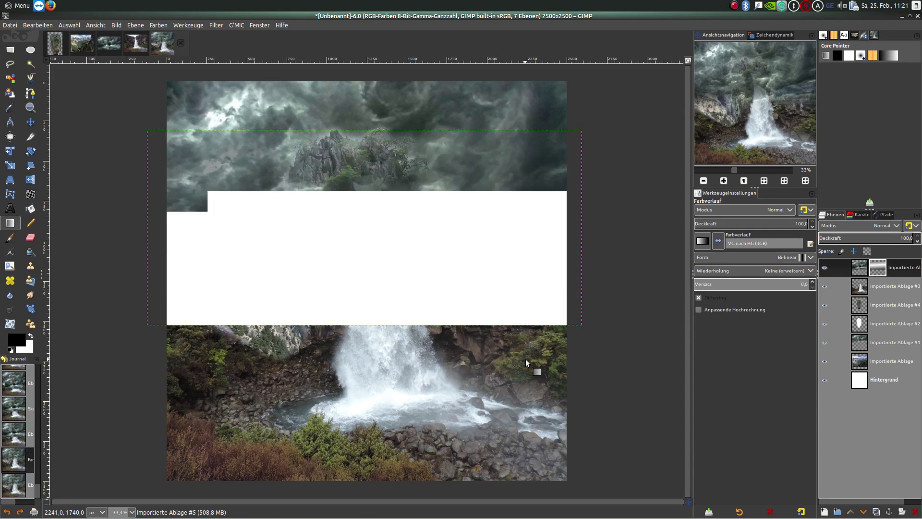
pyautogui.moveTo(886, 304)
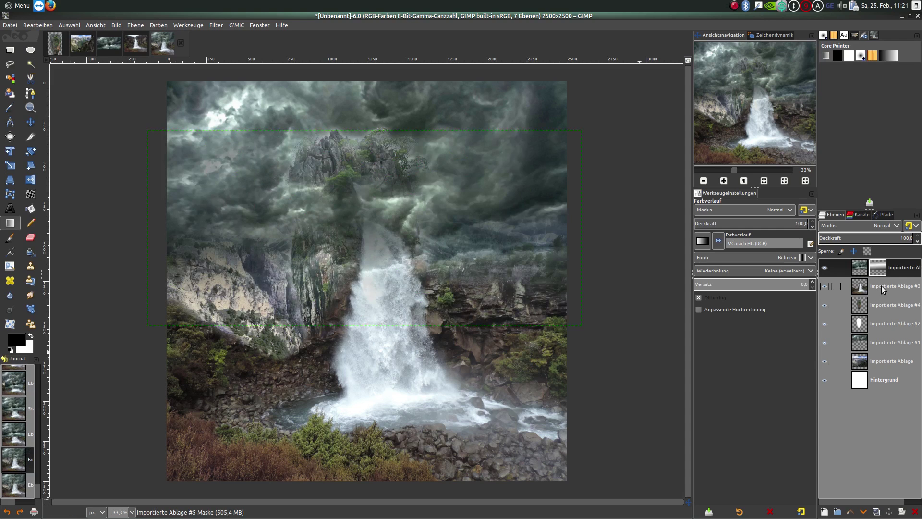
# Apply the top cloud layer's mask permanently.
pyautogui.click(882, 287)
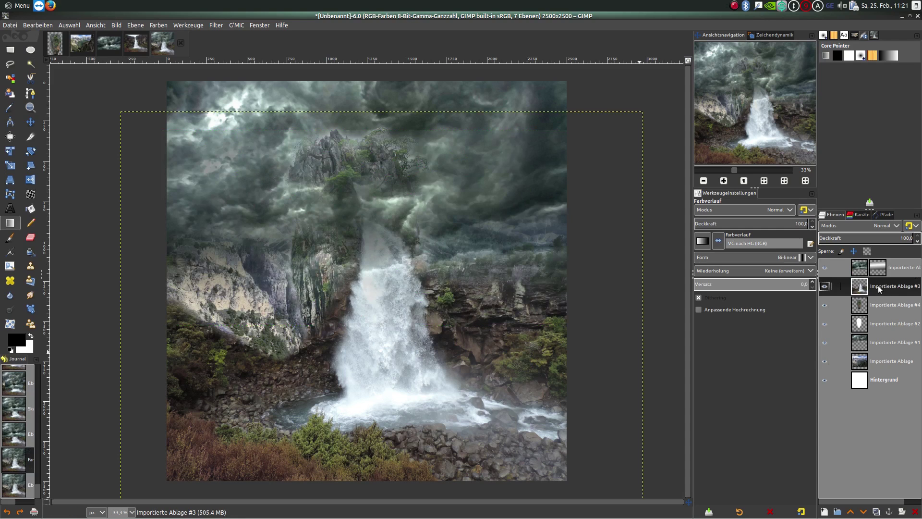
pyautogui.click(858, 272)
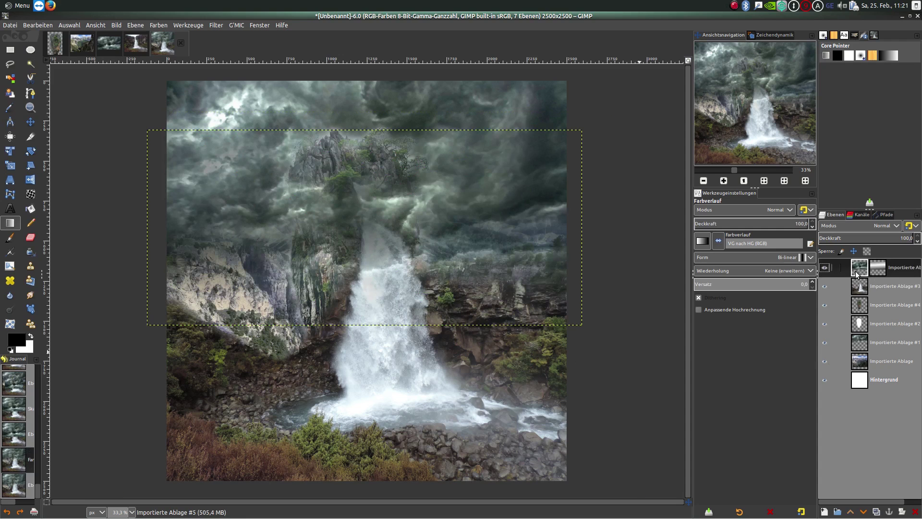
pyautogui.rightClick(883, 271)
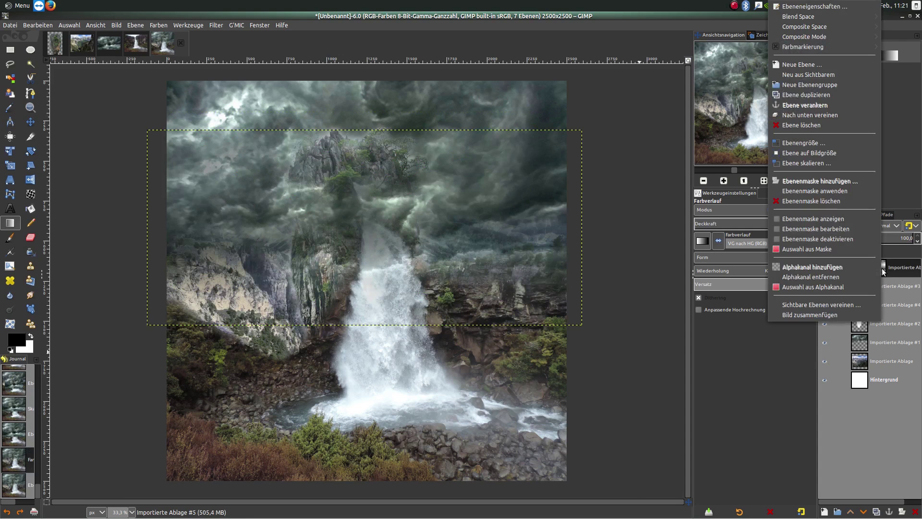
pyautogui.click(836, 185)
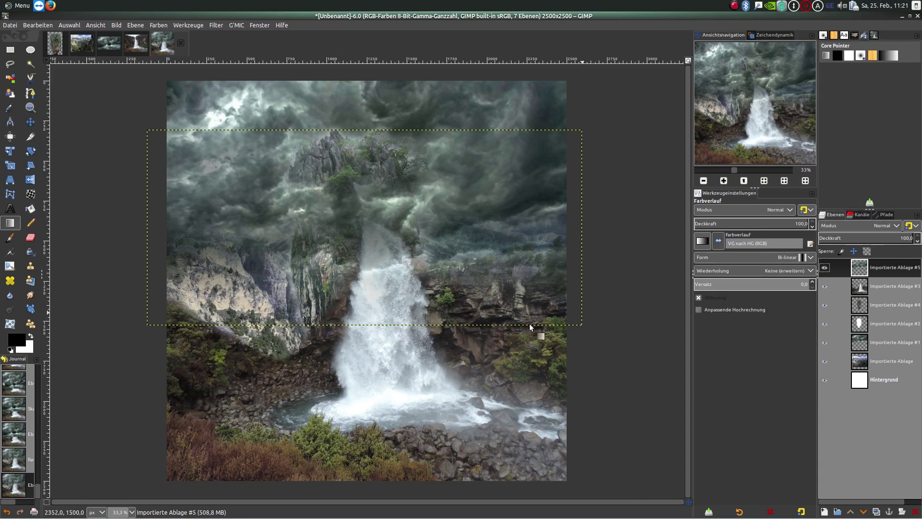
# Erase cloud haze over the rocks and from the waterfall to the right-hand cliffs.
pyautogui.click(34, 240)
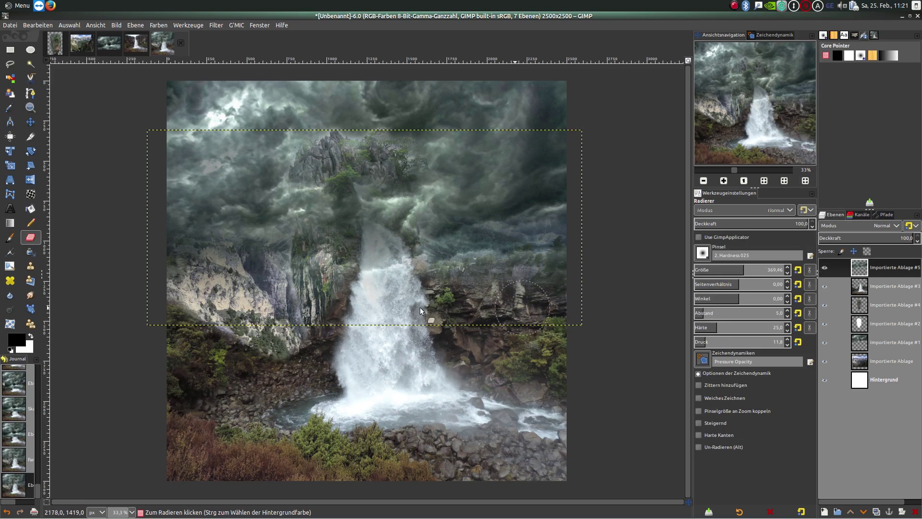
pyautogui.moveTo(175, 319); pyautogui.dragTo(144, 319)
pyautogui.moveTo(390, 305)
pyautogui.mouseDown()
pyautogui.moveTo(544, 291)
pyautogui.moveTo(765, 289)
pyautogui.mouseUp()
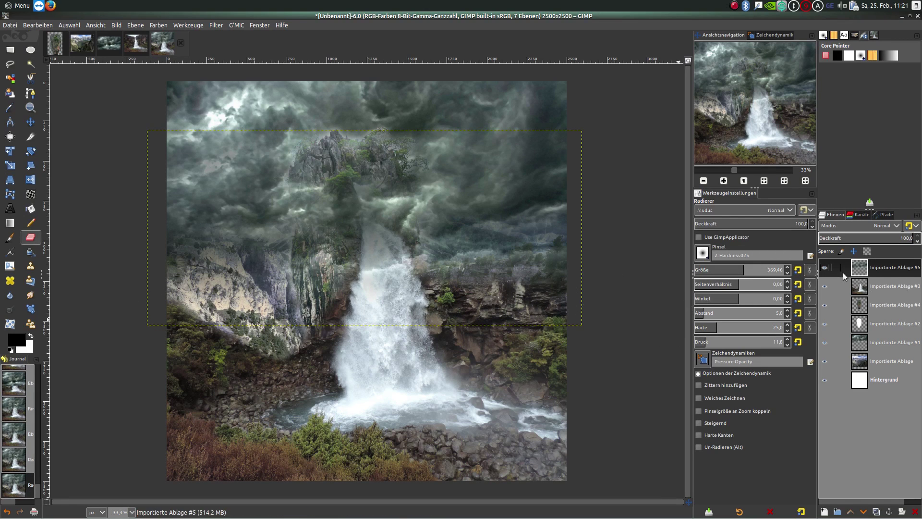
# Create a merged Sichtbar layer from visible and choose G'MIC's Colors > Color grading filter.
pyautogui.rightClick(864, 267)
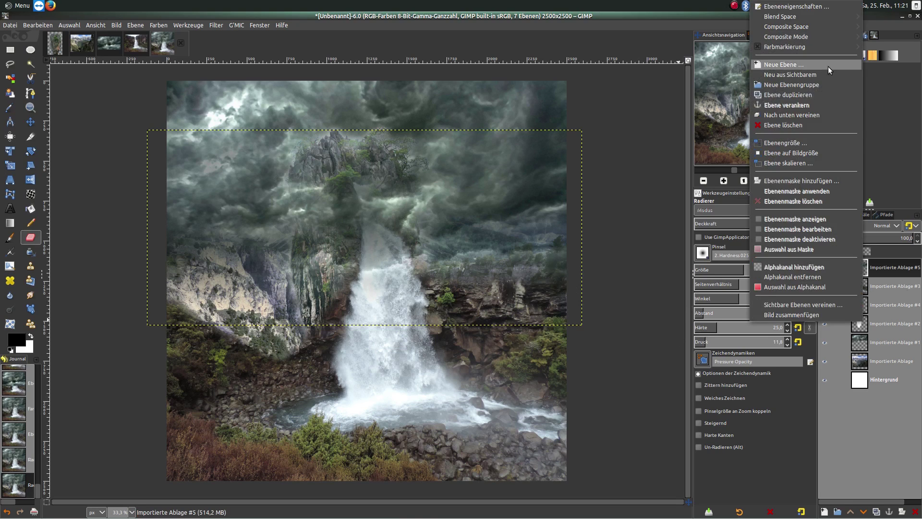
pyautogui.click(809, 78)
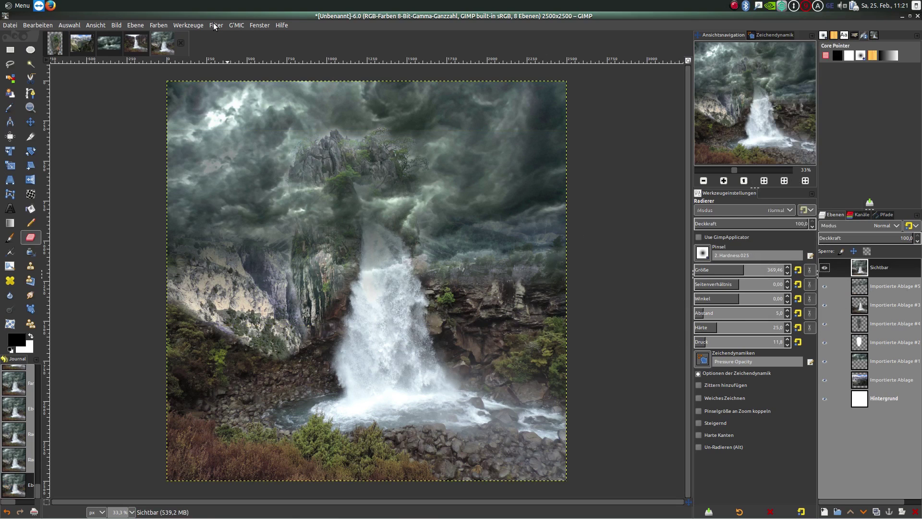
pyautogui.click(235, 25)
pyautogui.click(246, 36)
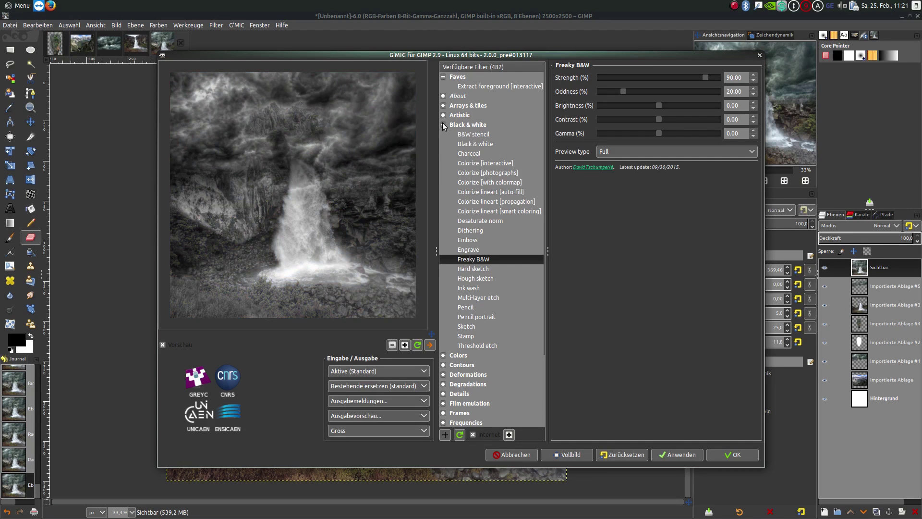
pyautogui.click(443, 125)
pyautogui.click(444, 135)
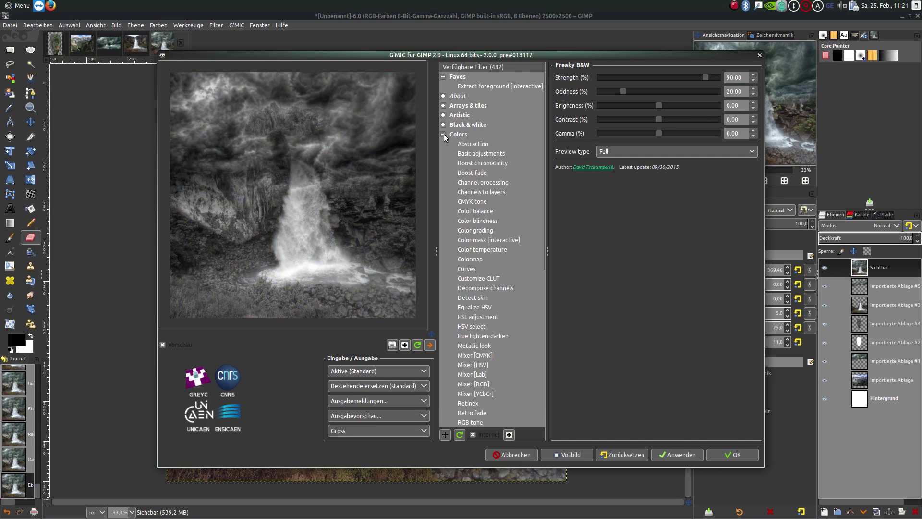
pyautogui.click(480, 231)
# Grade it with Hdr 0.48, Highlights 18, Shadows 26, Blacks 16, Contrast -5.
pyautogui.click(621, 455)
pyautogui.moveTo(633, 114); pyautogui.dragTo(674, 114)
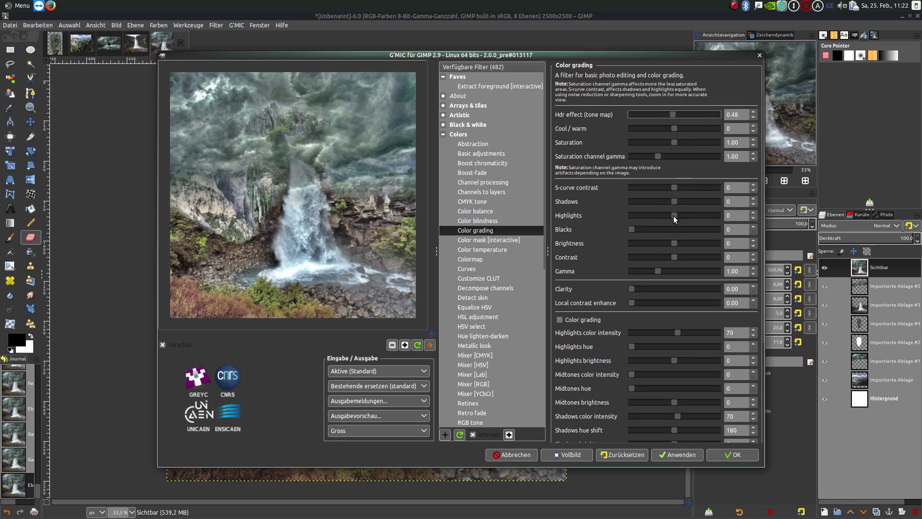
pyautogui.moveTo(674, 215); pyautogui.dragTo(688, 216)
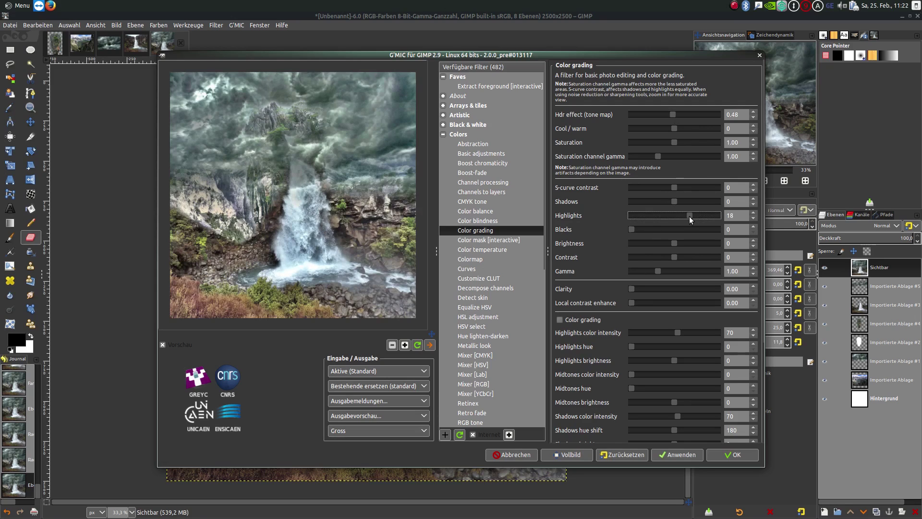
pyautogui.moveTo(681, 200); pyautogui.dragTo(696, 201)
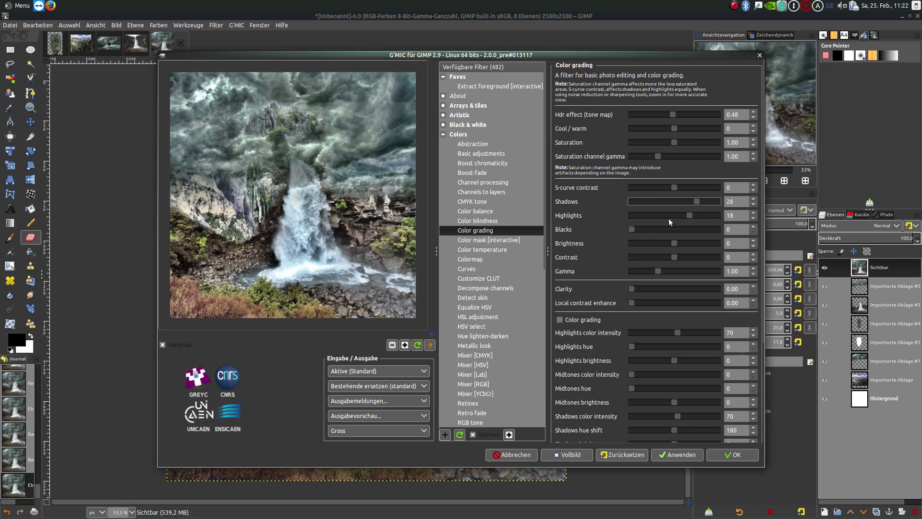
pyautogui.moveTo(633, 228); pyautogui.dragTo(655, 229)
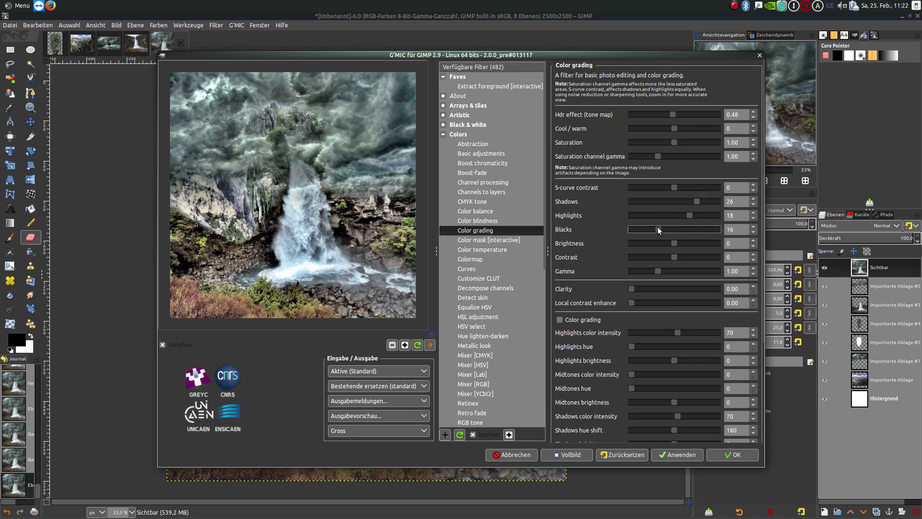
pyautogui.moveTo(675, 255); pyautogui.dragTo(672, 257)
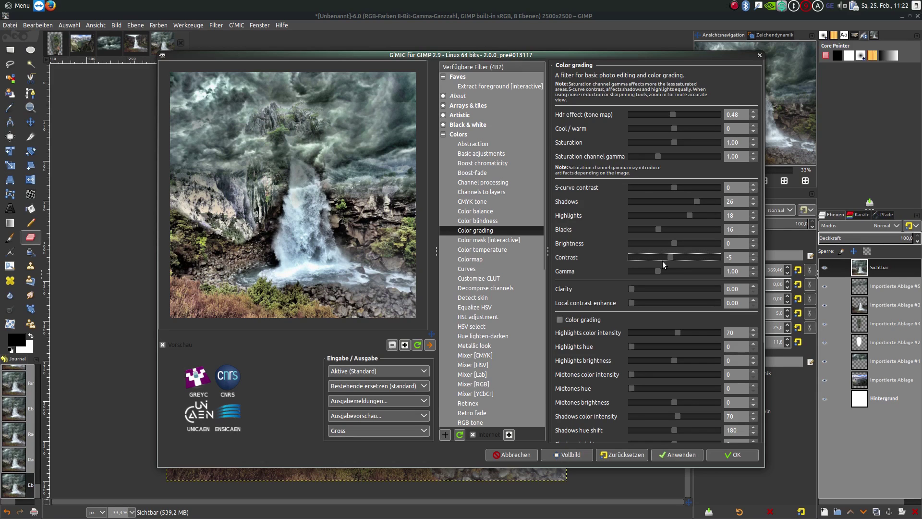
pyautogui.moveTo(659, 270); pyautogui.dragTo(663, 270)
pyautogui.click(727, 454)
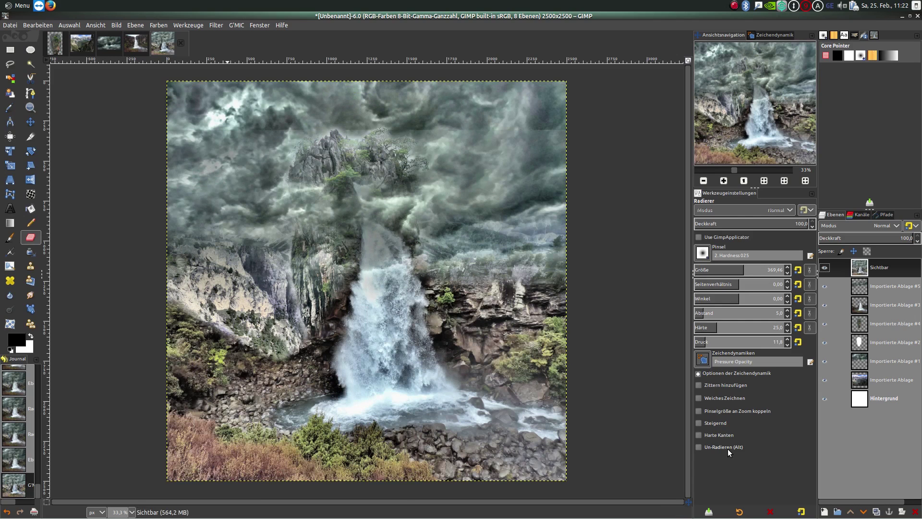
# Duplicate the graded Sichtbar layer and apply G'MIC's Freaky B&W filter to the copy.
pyautogui.click(876, 511)
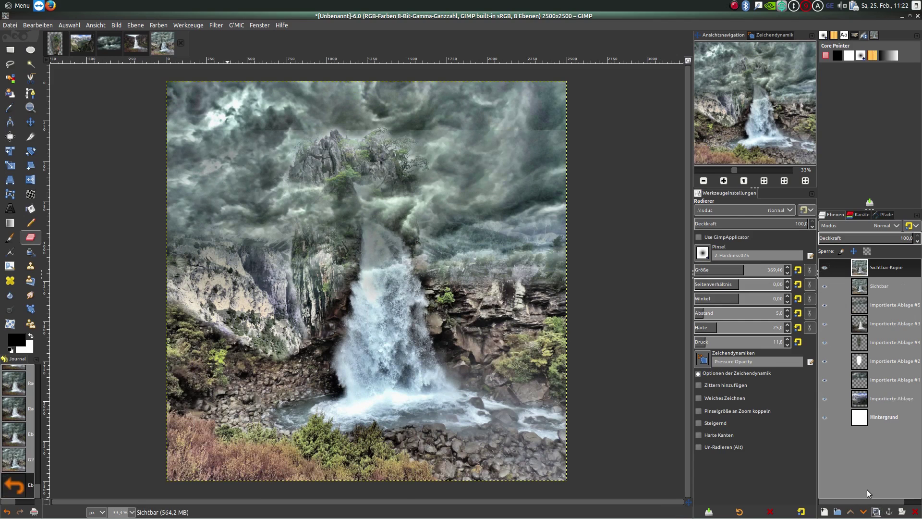
pyautogui.click(241, 26)
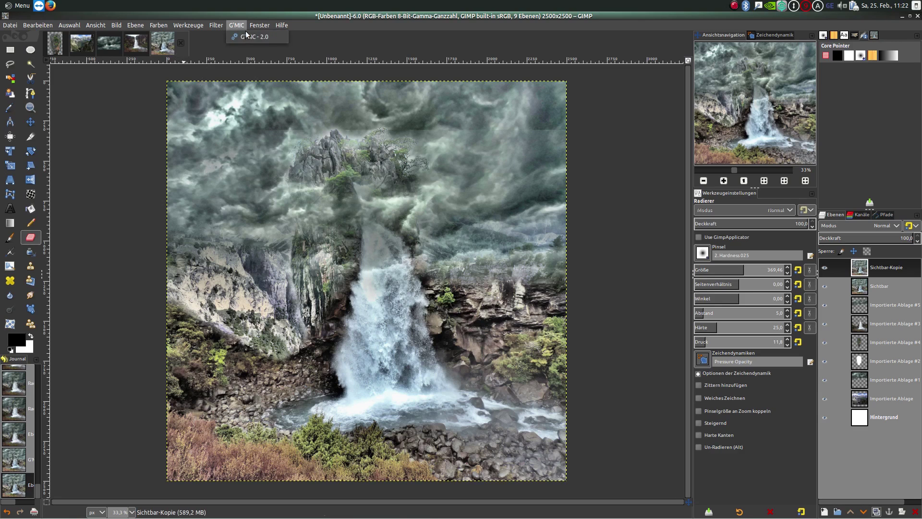
pyautogui.click(247, 37)
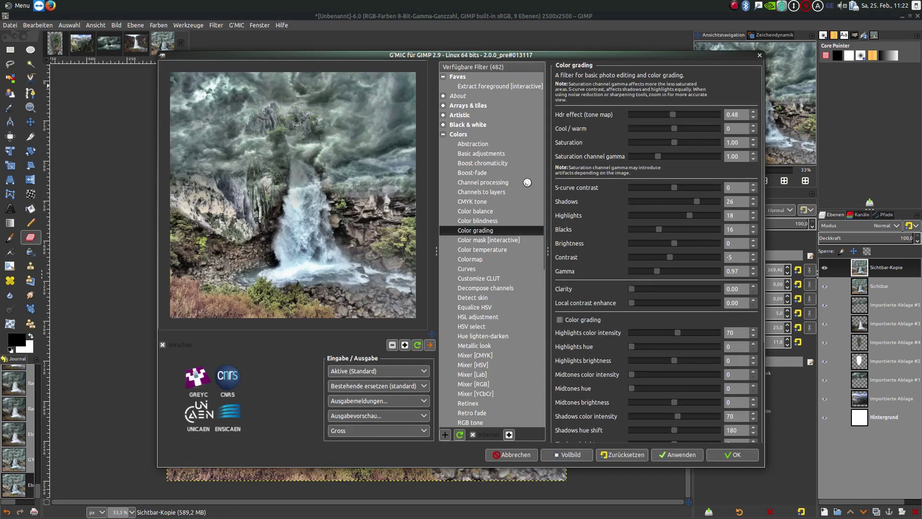
pyautogui.click(443, 134)
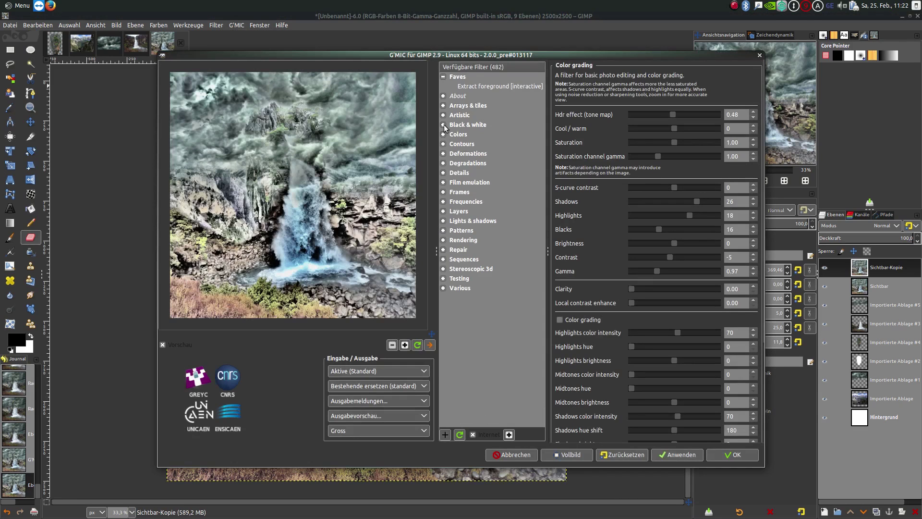
pyautogui.click(444, 125)
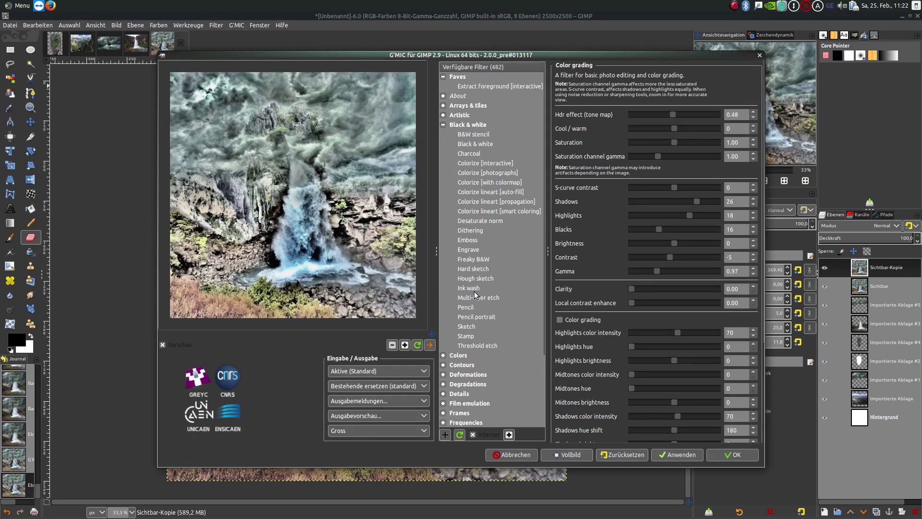
pyautogui.click(477, 261)
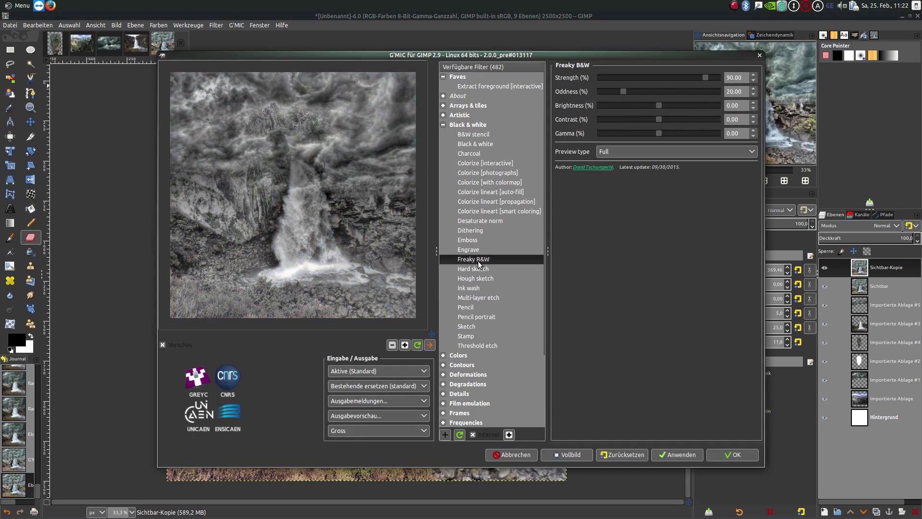
pyautogui.click(737, 454)
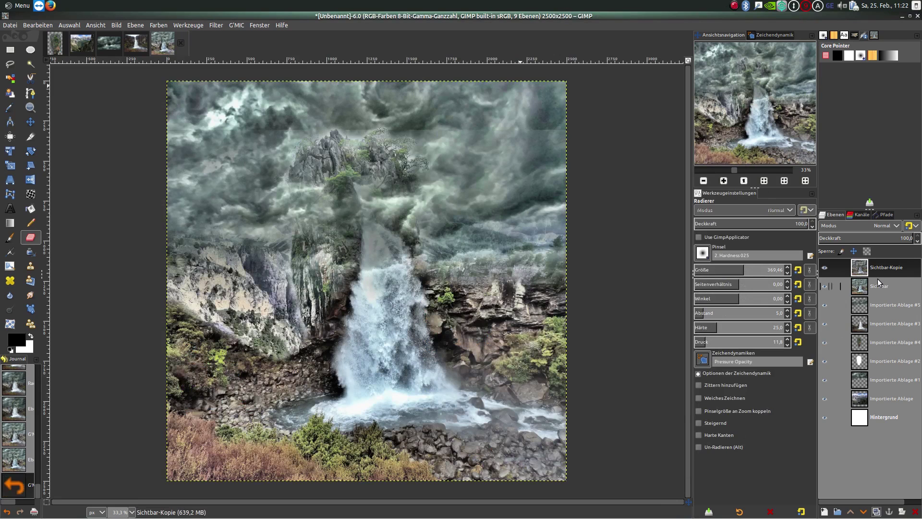
# Compare Overlay and Soft light blending on the B&W copy, settling on Overlay.
pyautogui.click(897, 226)
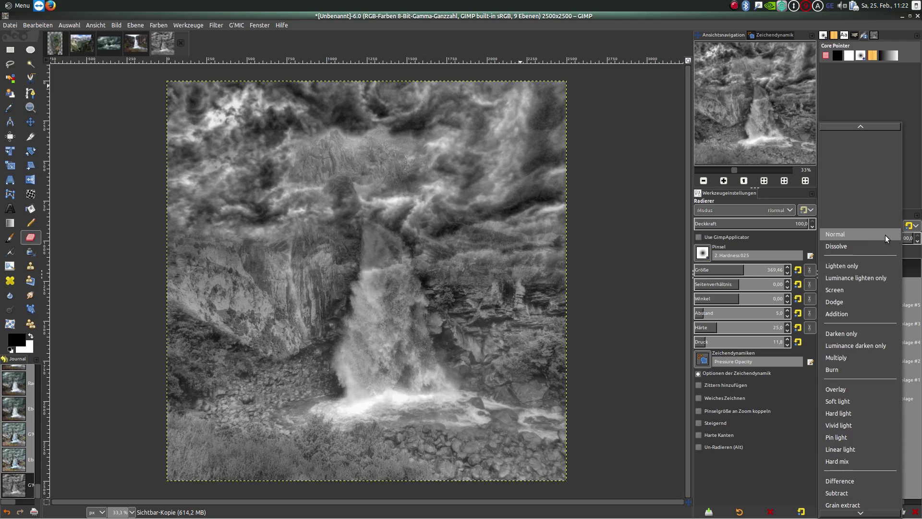
pyautogui.click(873, 393)
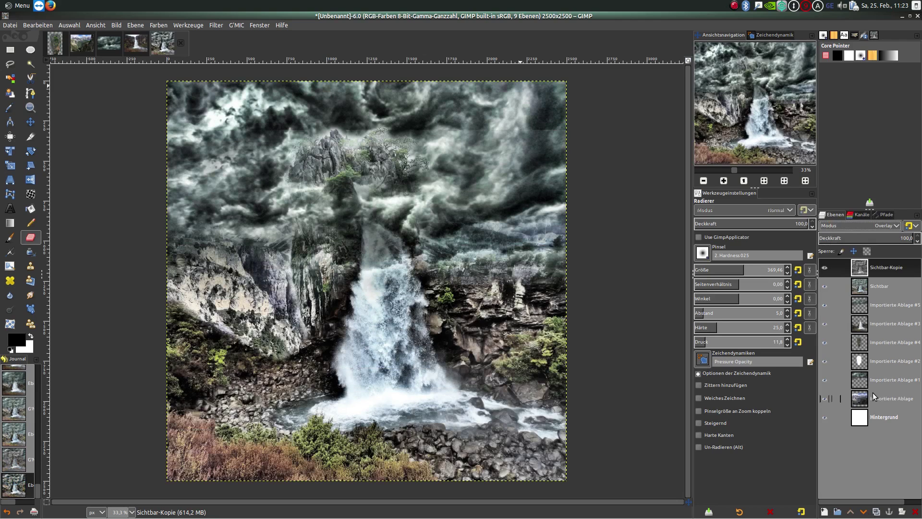
pyautogui.click(894, 226)
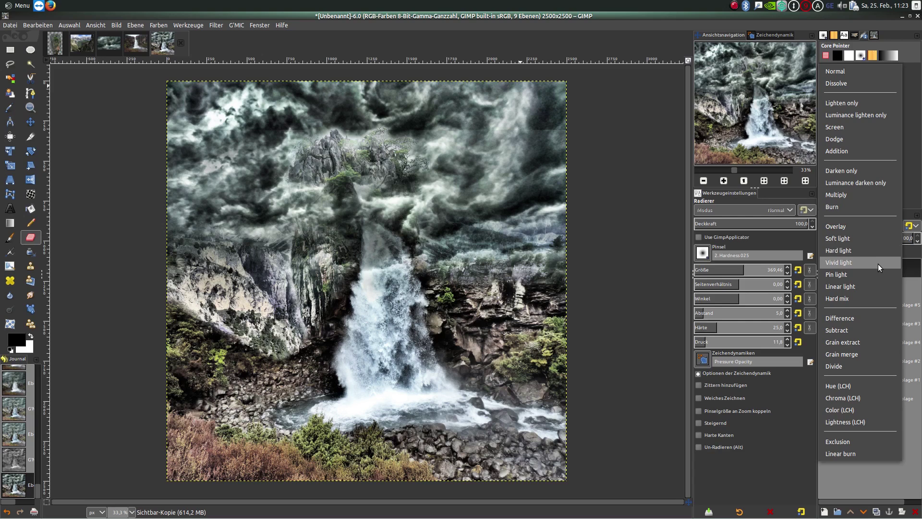
pyautogui.click(874, 239)
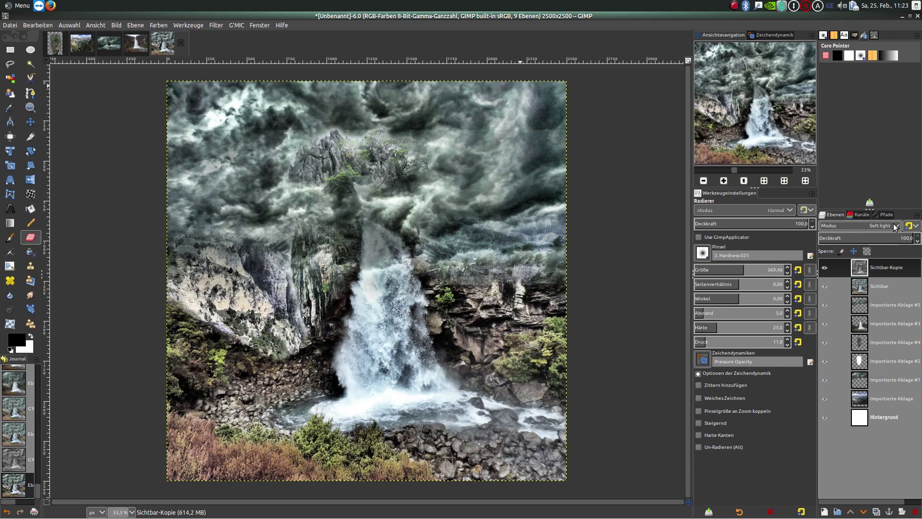
pyautogui.click(894, 226)
pyautogui.click(868, 216)
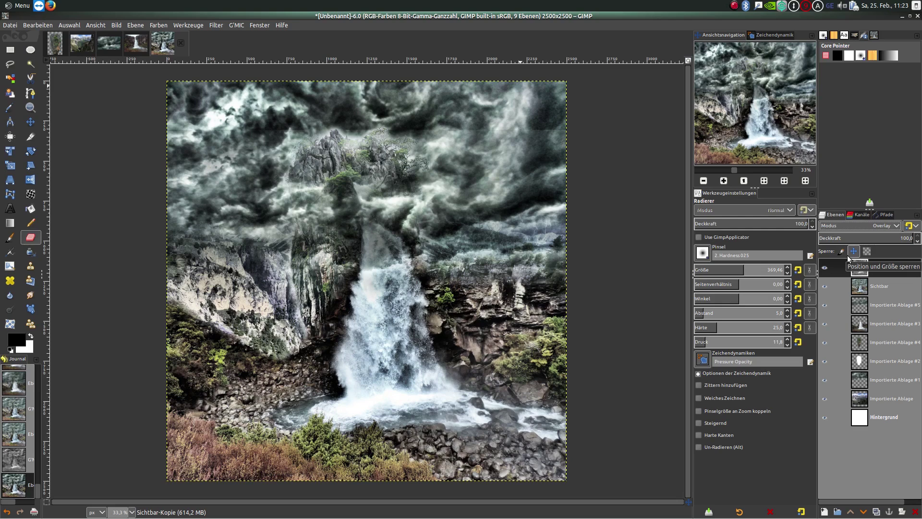
# Create a merged Sichtbar #1 layer from visible and hide the layers beneath it.
pyautogui.rightClick(858, 269)
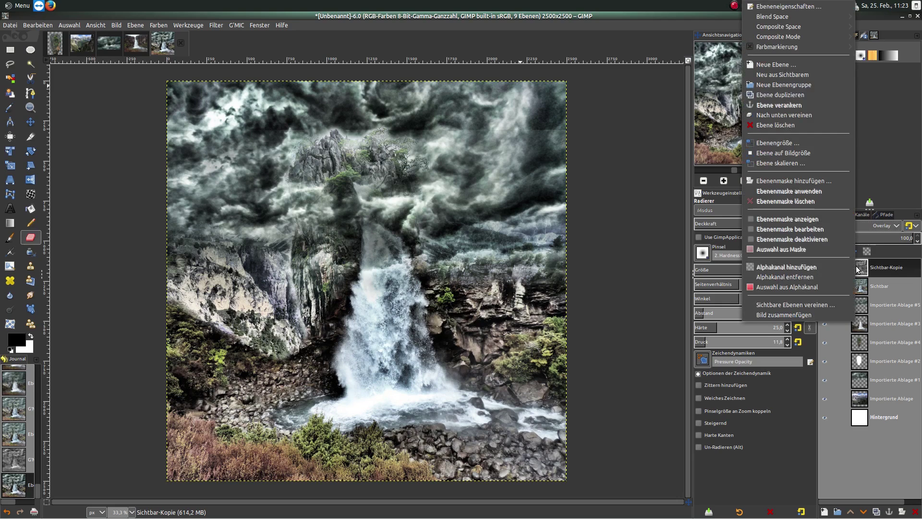
pyautogui.click(784, 75)
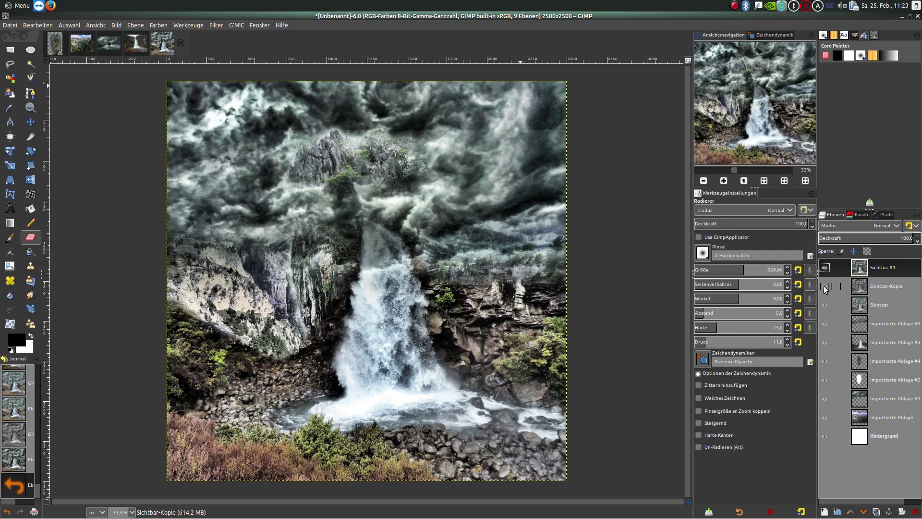
pyautogui.moveTo(826, 303); pyautogui.dragTo(824, 433)
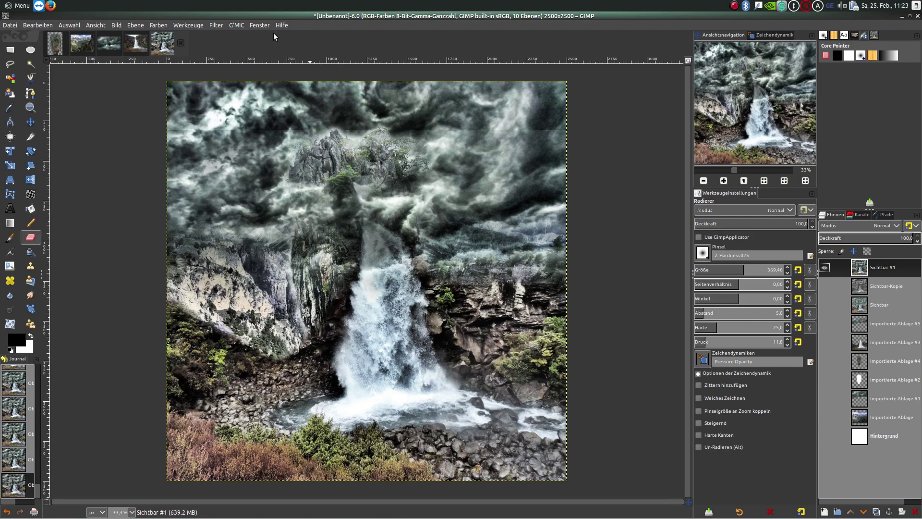
# Choose G'MIC's Frames > Frame [blur] filter.
pyautogui.click(234, 25)
pyautogui.click(248, 34)
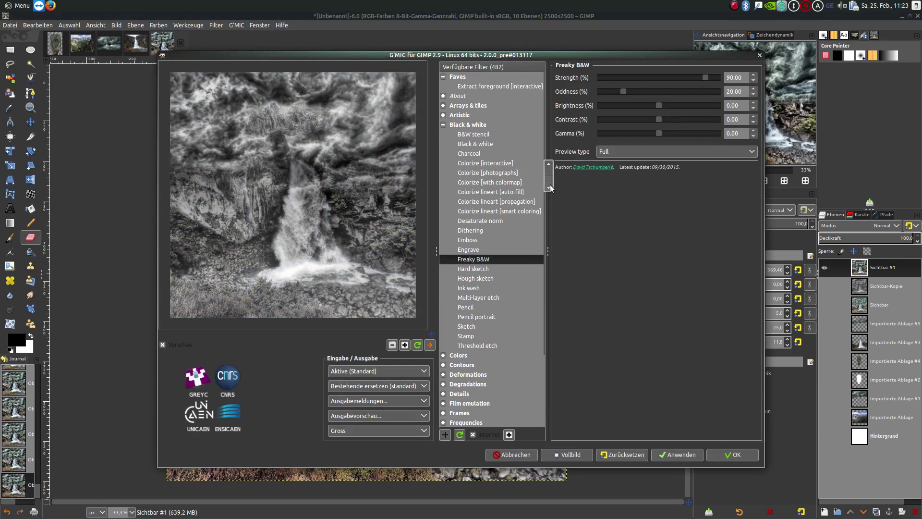
pyautogui.click(447, 124)
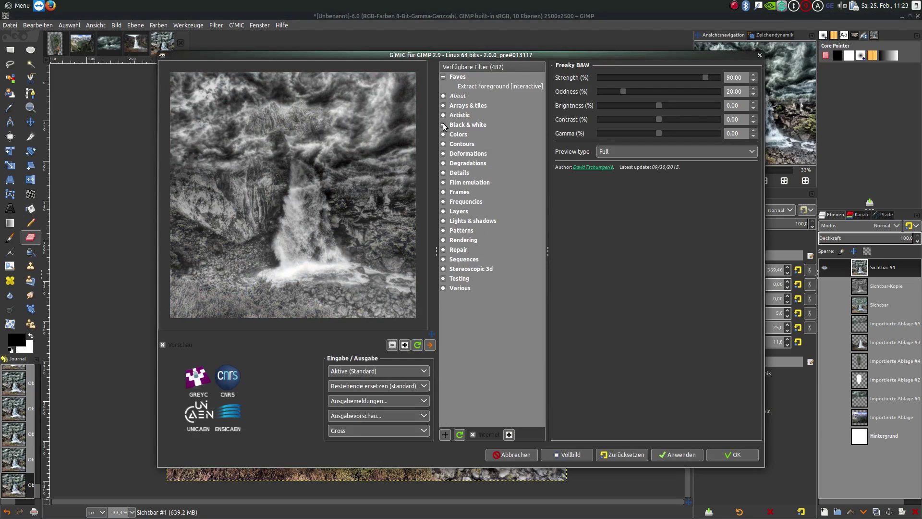
pyautogui.click(443, 191)
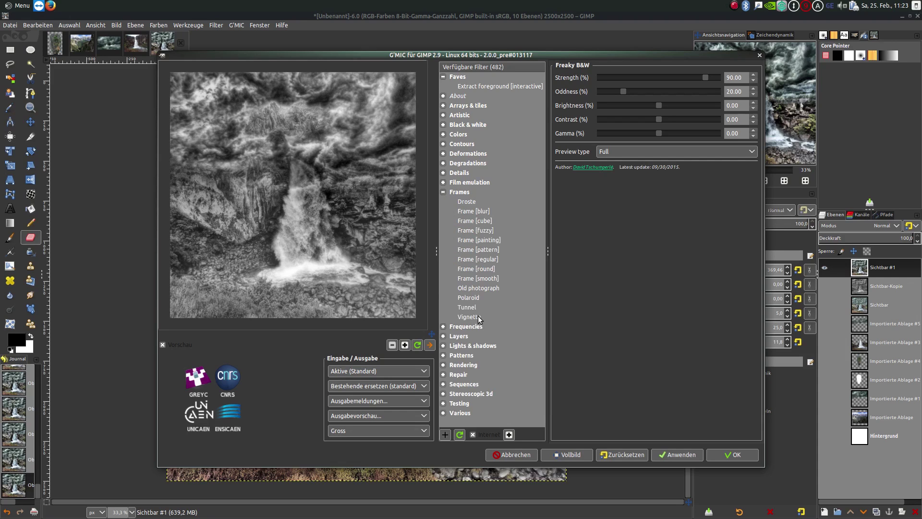
pyautogui.click(473, 212)
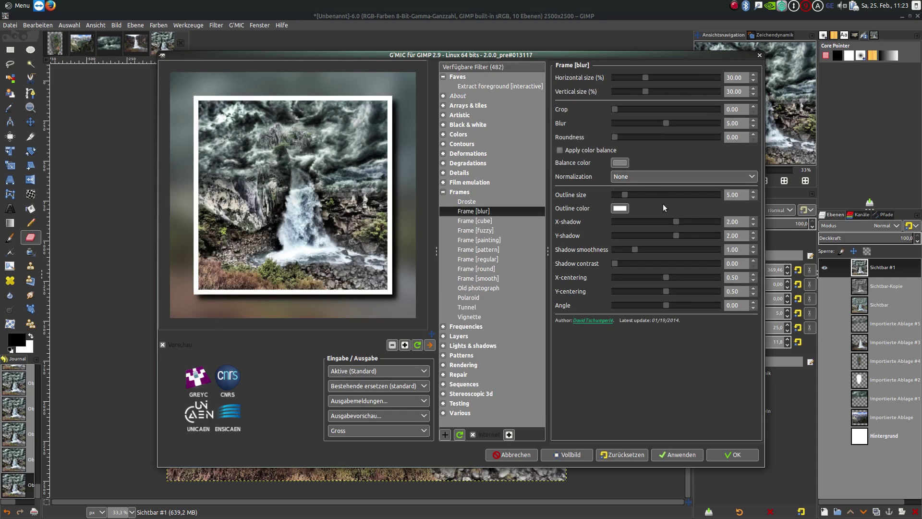
# Apply Frame [blur] with outline 0, sizes 5 and 5, crop 5, slightly reduced shadow and blur.
pyautogui.moveTo(624, 195); pyautogui.dragTo(609, 194)
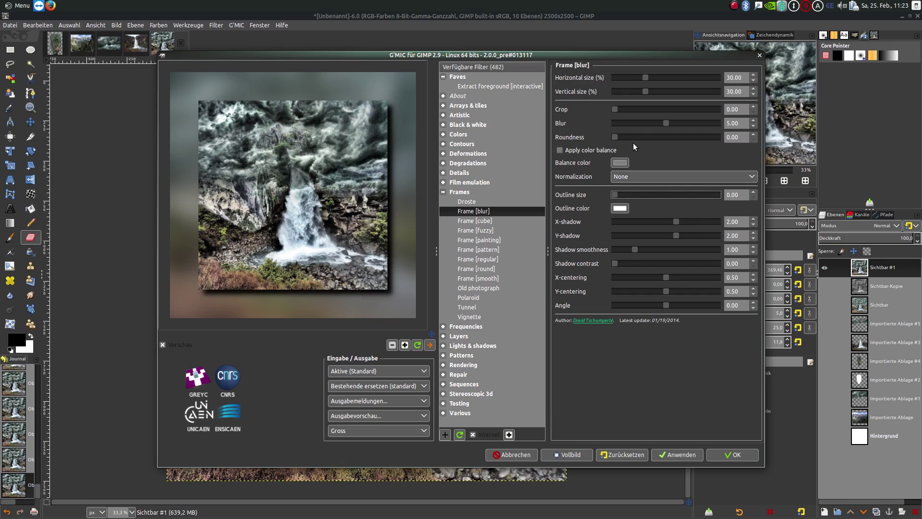
pyautogui.click(743, 77)
pyautogui.press('BackSpace')
pyautogui.press('BackSpace')
pyautogui.press('BackSpace')
pyautogui.write('5')
pyautogui.press('Tab')
pyautogui.write('5')
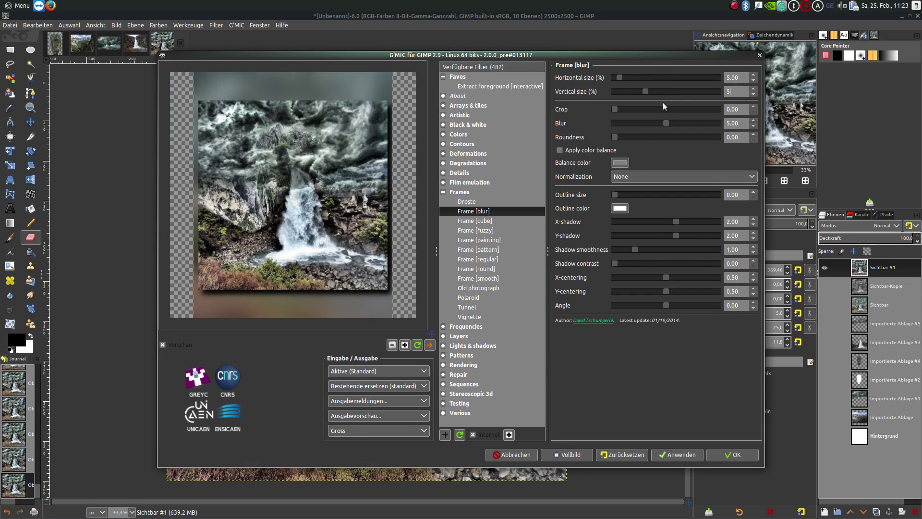
pyautogui.click(656, 109)
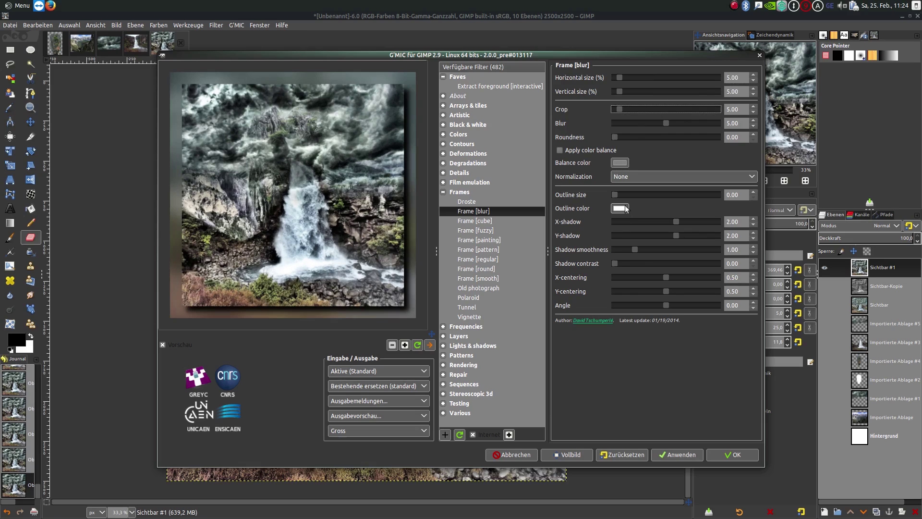
pyautogui.moveTo(677, 222); pyautogui.dragTo(672, 222)
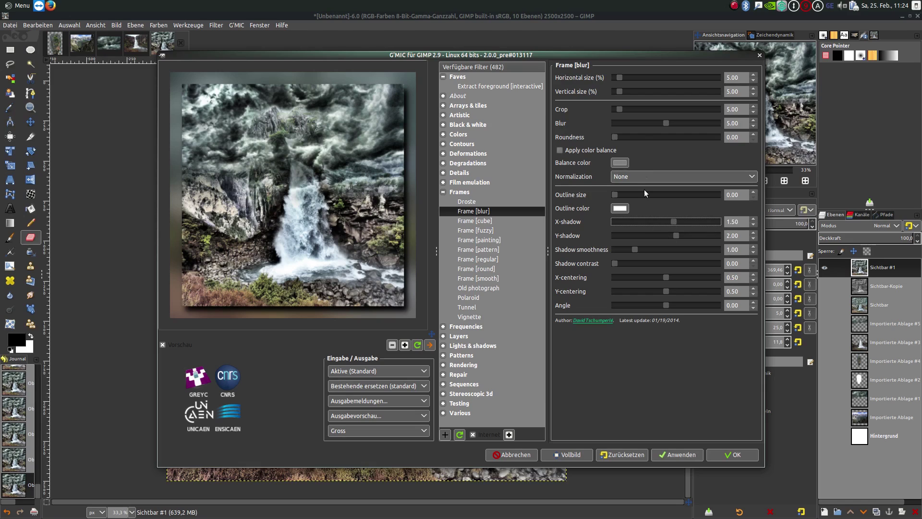
pyautogui.moveTo(666, 122); pyautogui.dragTo(660, 123)
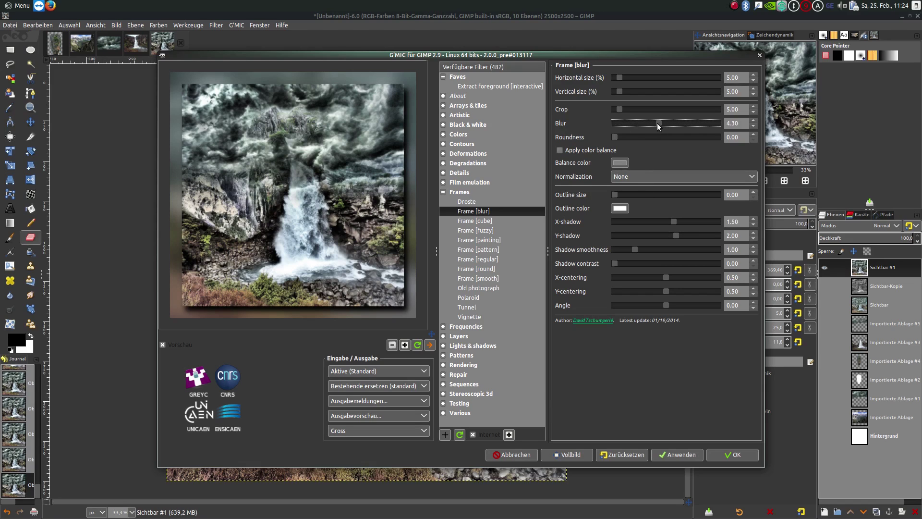
pyautogui.click(733, 454)
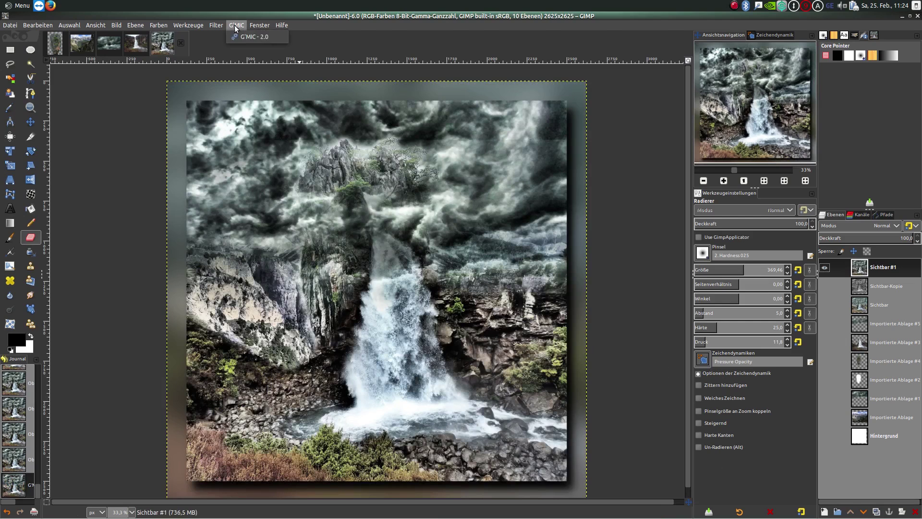
# Apply G'MIC's Vignette with strength about 129 and a lower minimum radius.
pyautogui.hotkey('ctrl', 'shift', 'f')
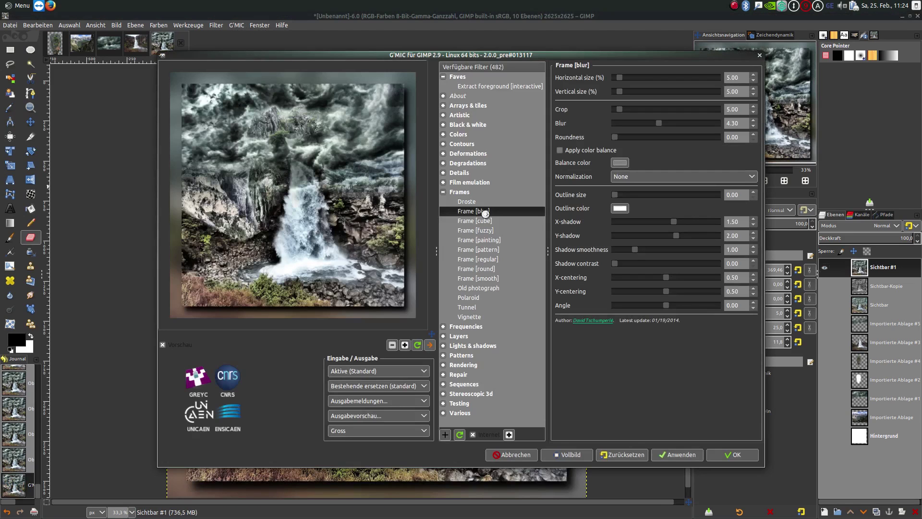
pyautogui.click(471, 318)
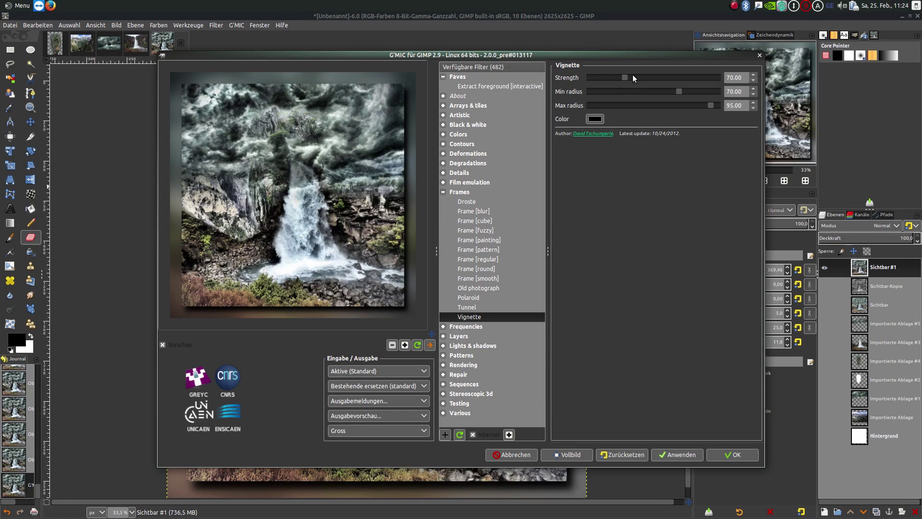
pyautogui.moveTo(626, 77); pyautogui.dragTo(655, 78)
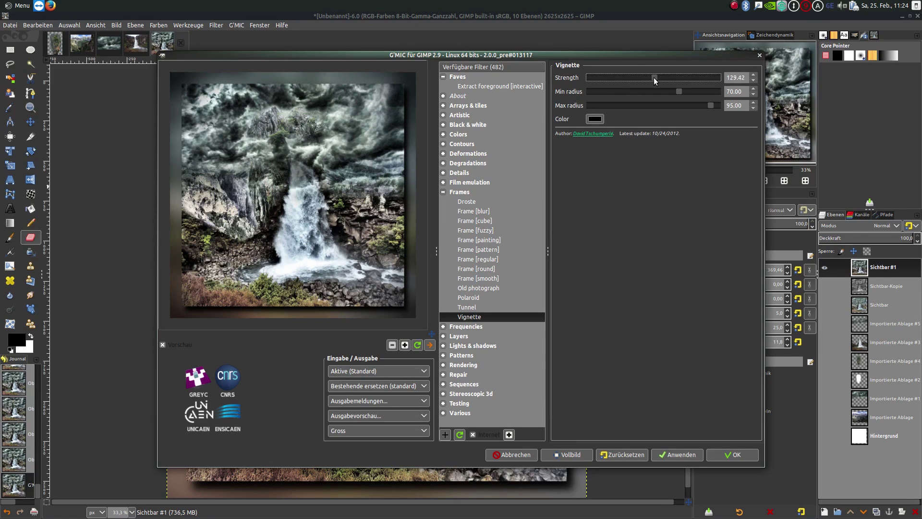
pyautogui.moveTo(682, 91); pyautogui.dragTo(666, 92)
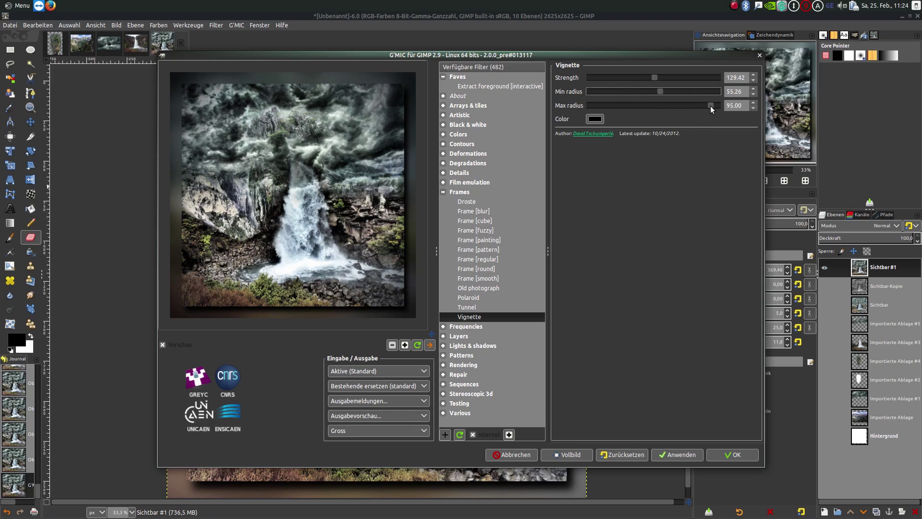
pyautogui.click(735, 454)
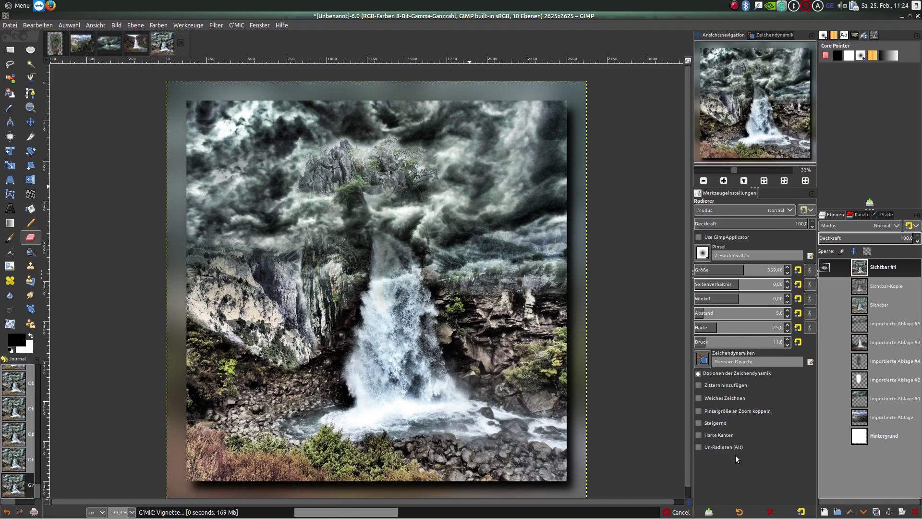